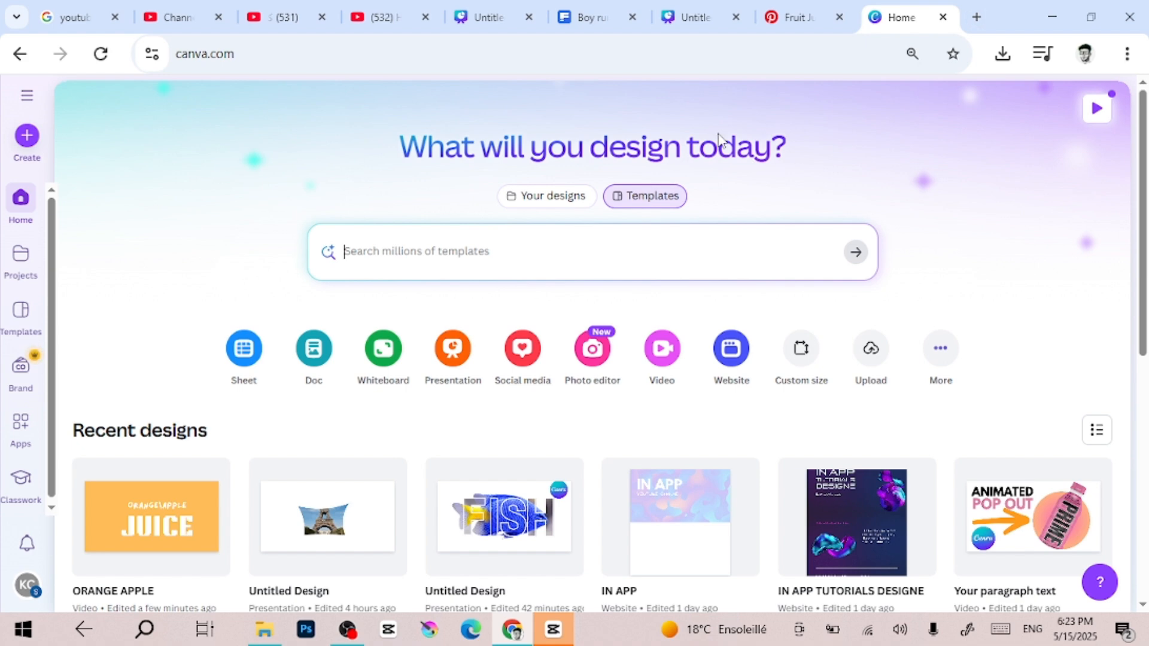
Create a new landscape video design (1920 × 1080 px) and fill its blank page with the solid light orange default colour
click(669, 353)
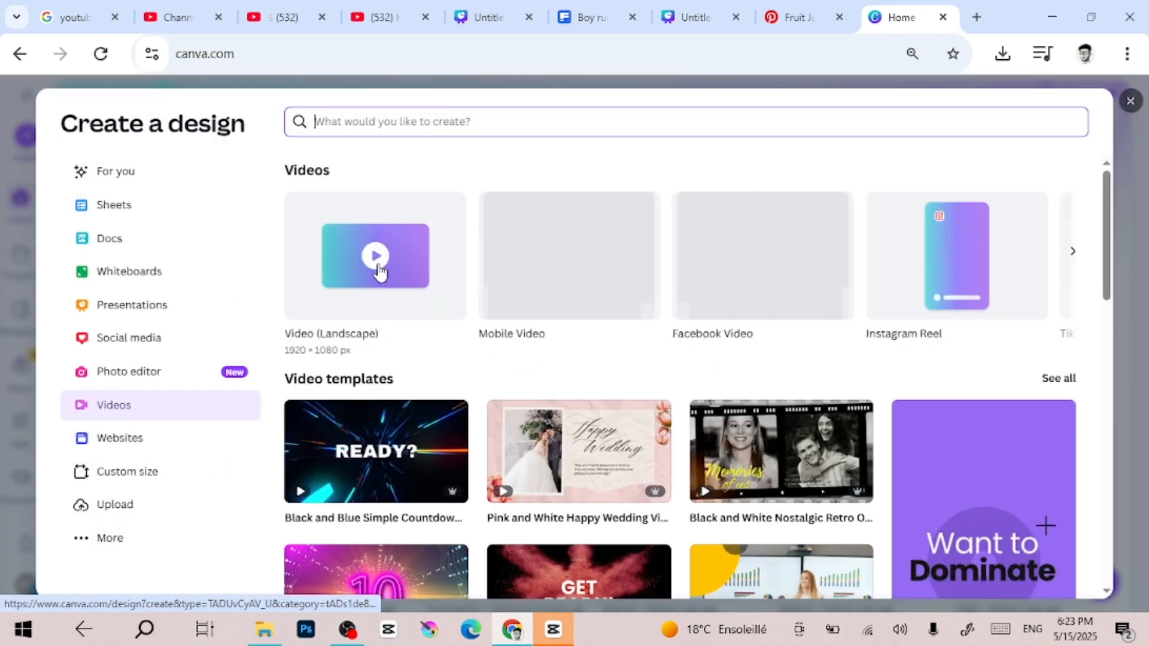
click(378, 271)
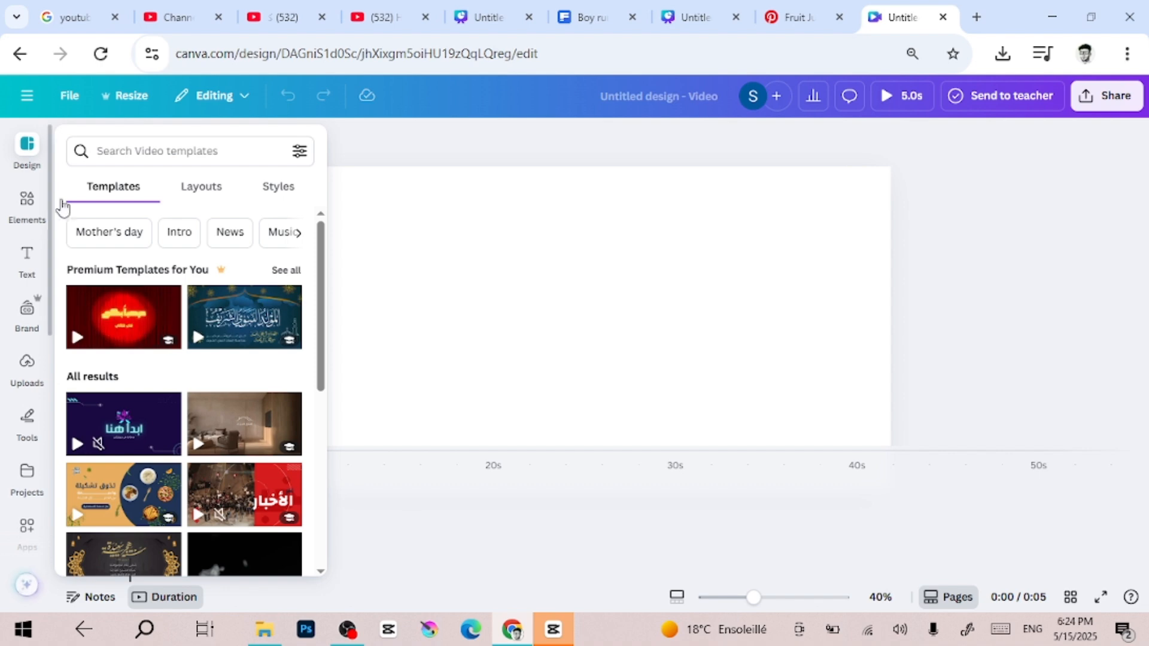
click(521, 279)
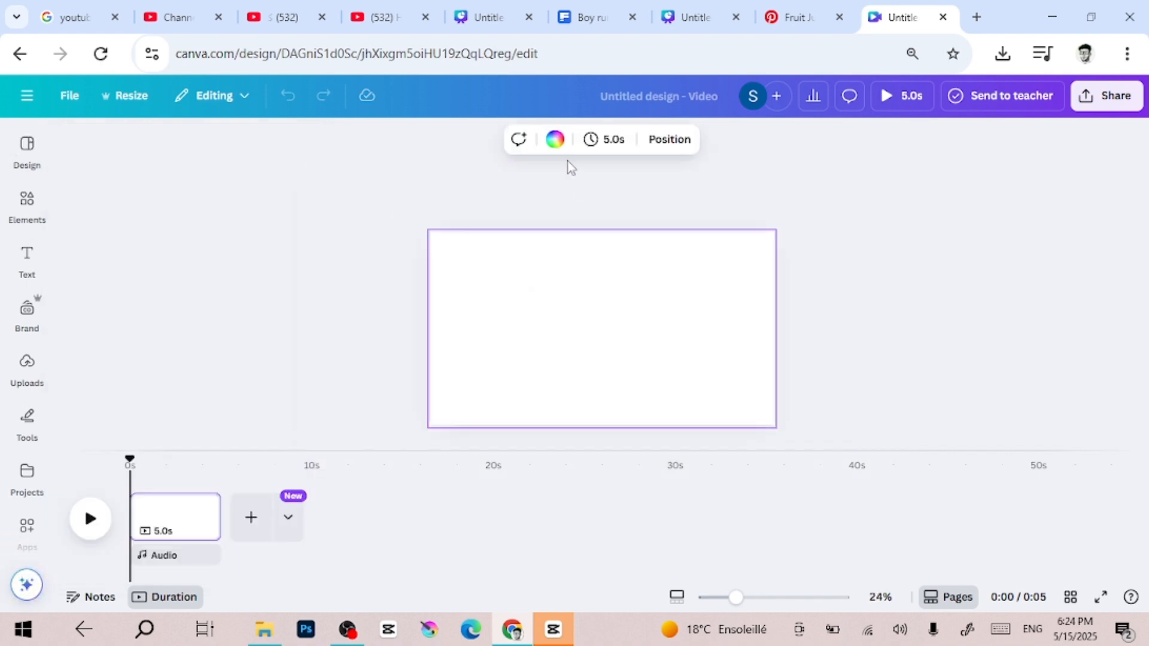
click(555, 141)
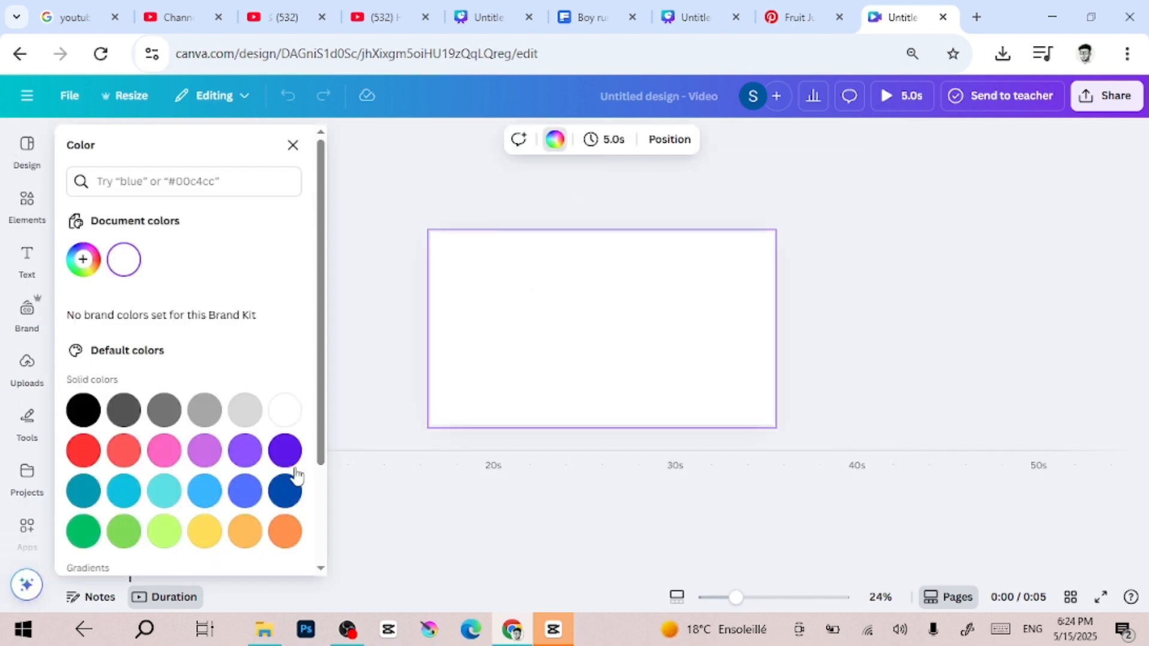
click(242, 541)
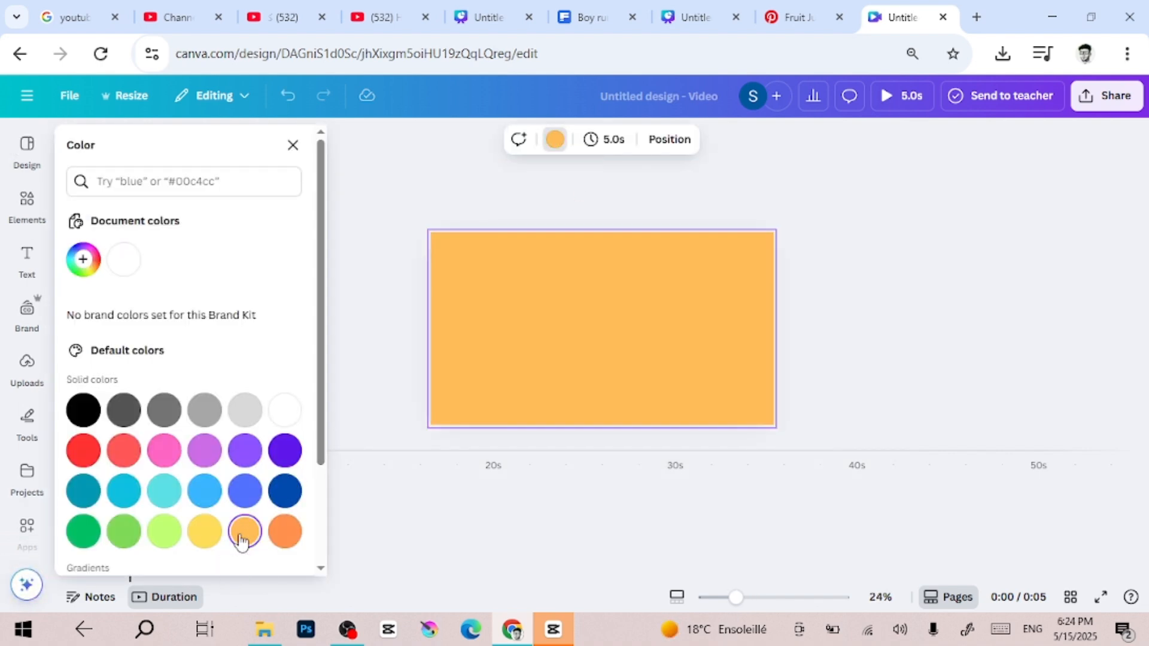
click(370, 320)
scroll(369, 320, up, 1)
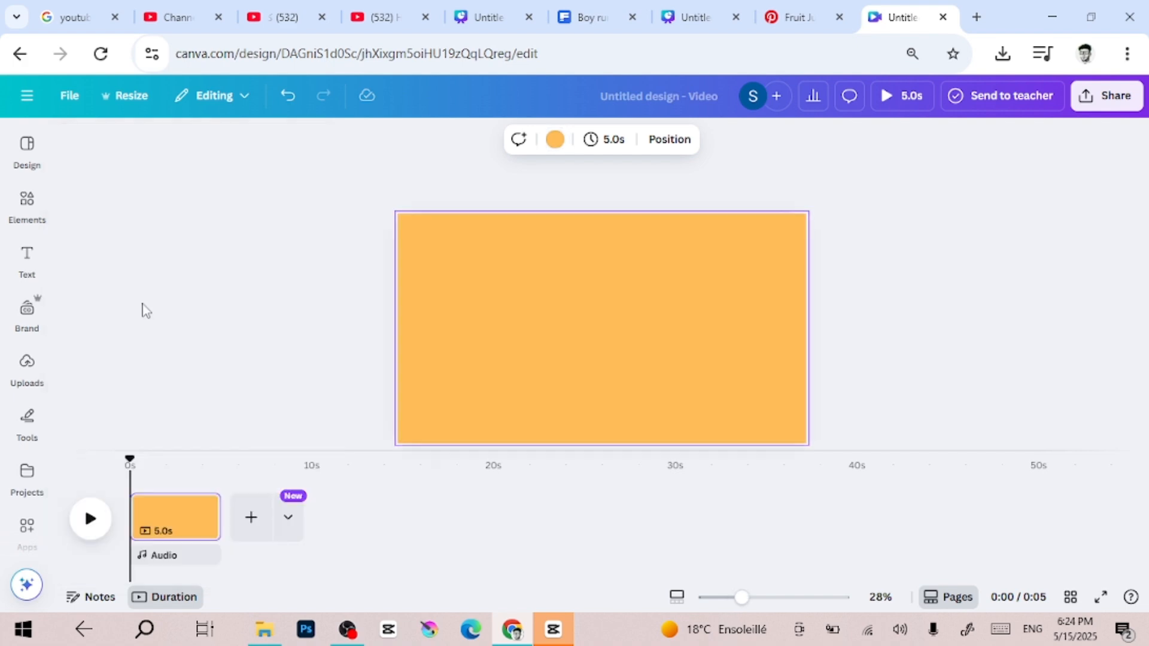
Add the uploaded orange and apple juice carton image to the page, enlarge it slightly and remove its background
click(27, 202)
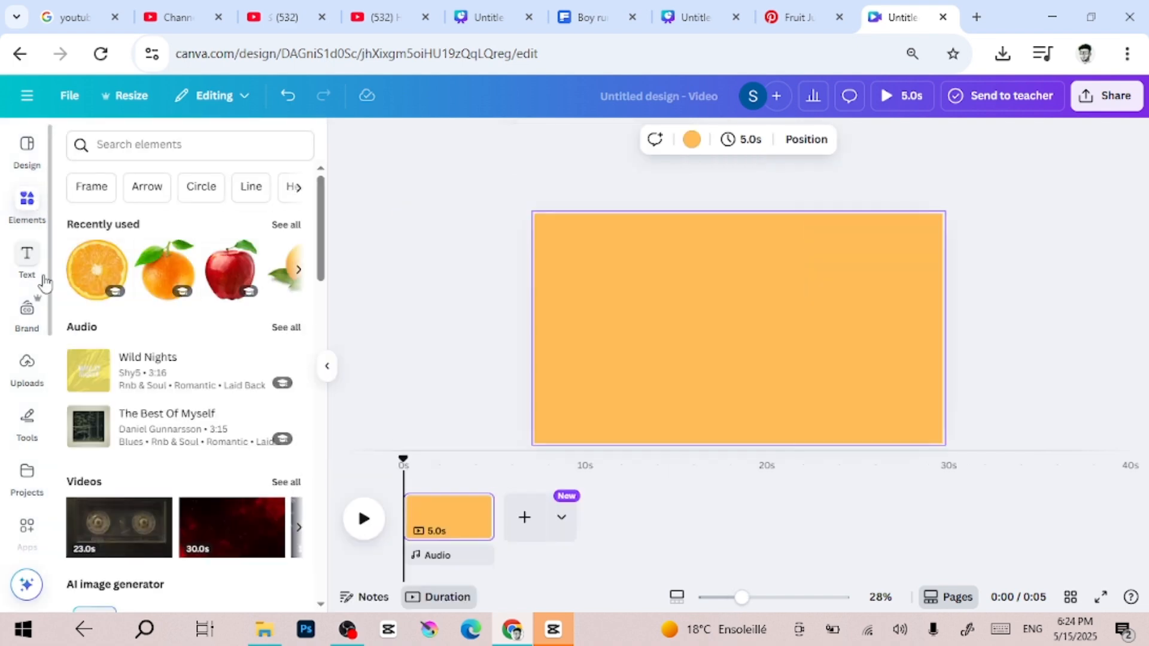
click(28, 365)
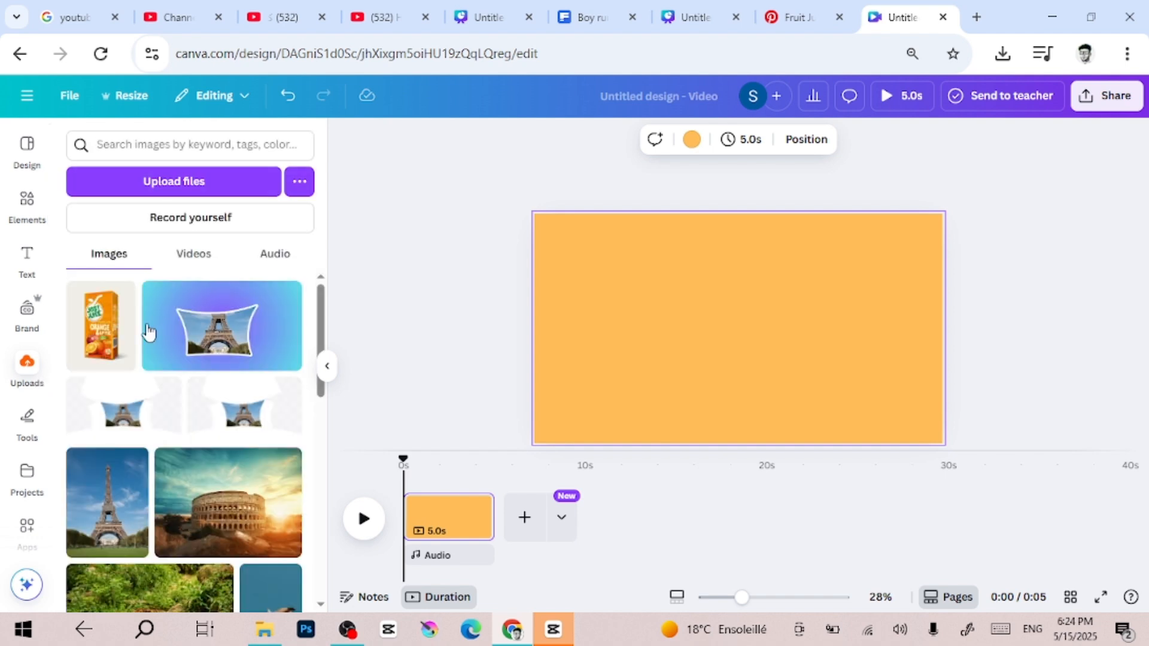
click(102, 326)
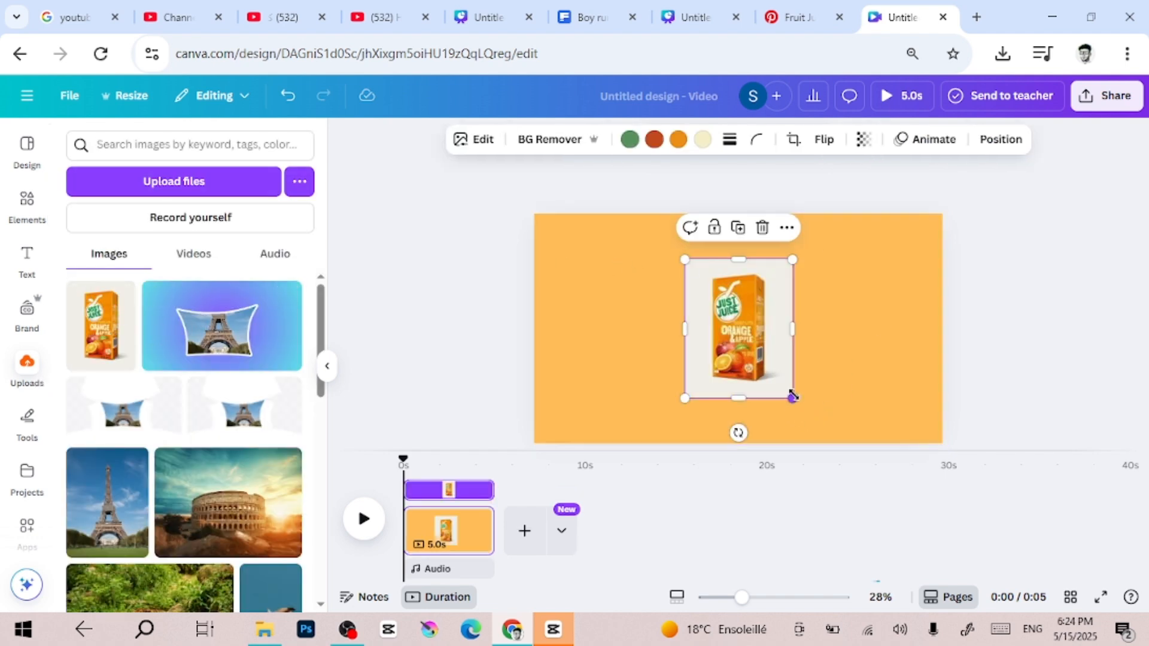
drag(792, 398, 823, 417)
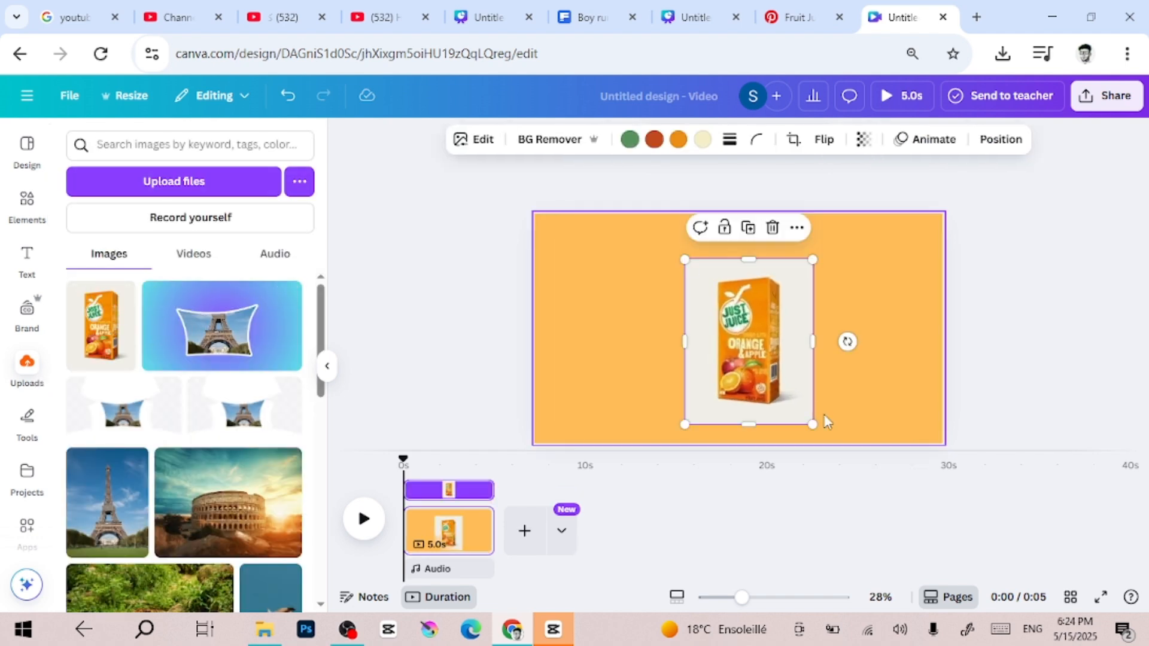
click(532, 139)
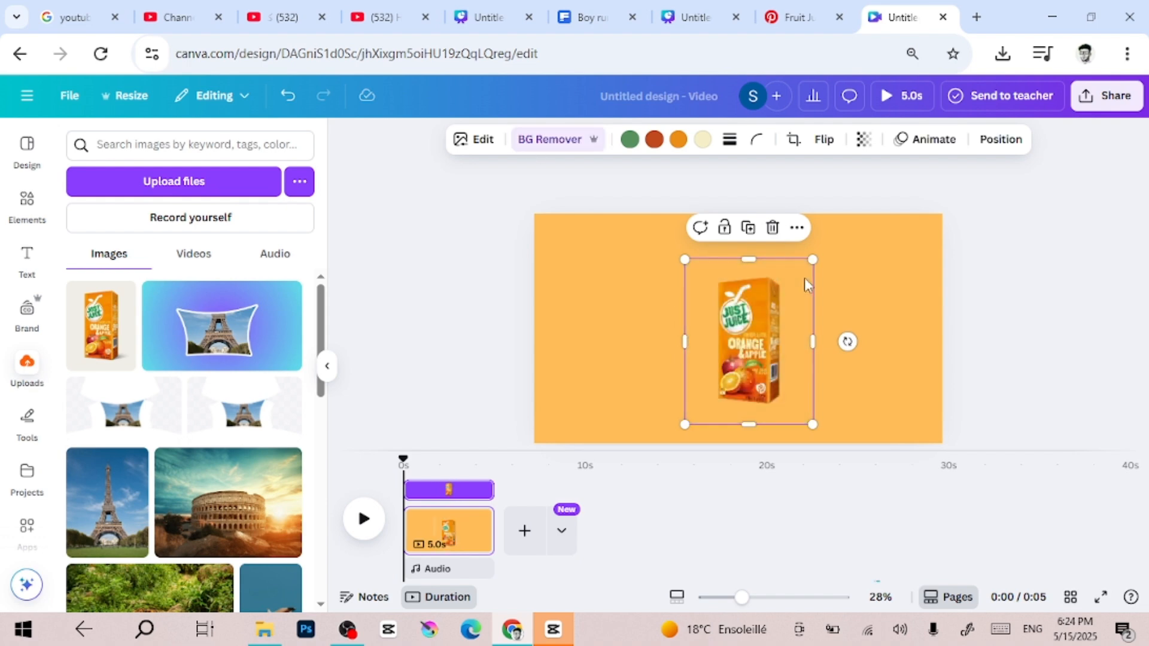
Enlarge the juice carton to most of the page height and position it around the centre of the page
drag(786, 327, 722, 304)
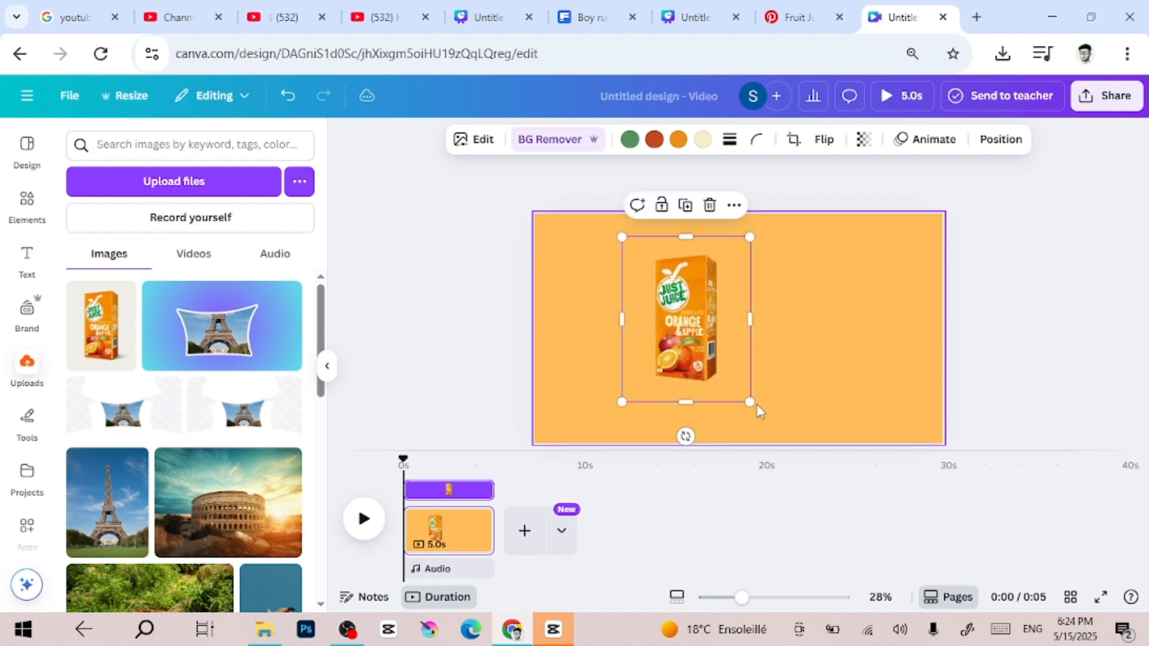
drag(750, 401, 804, 433)
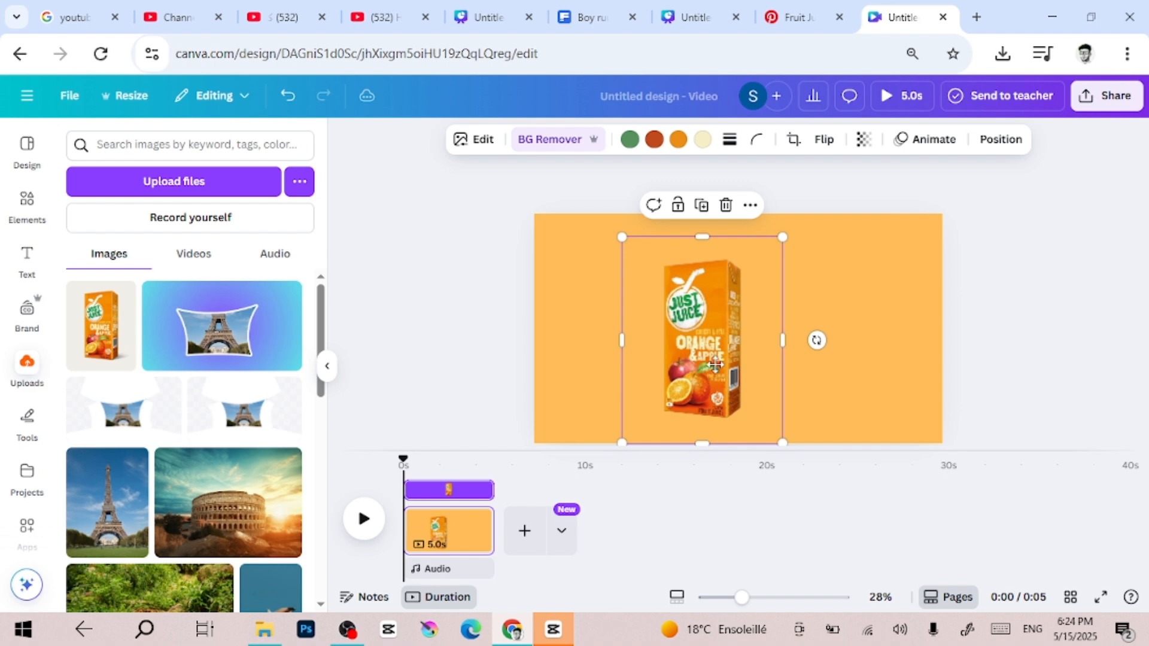
drag(715, 364, 744, 353)
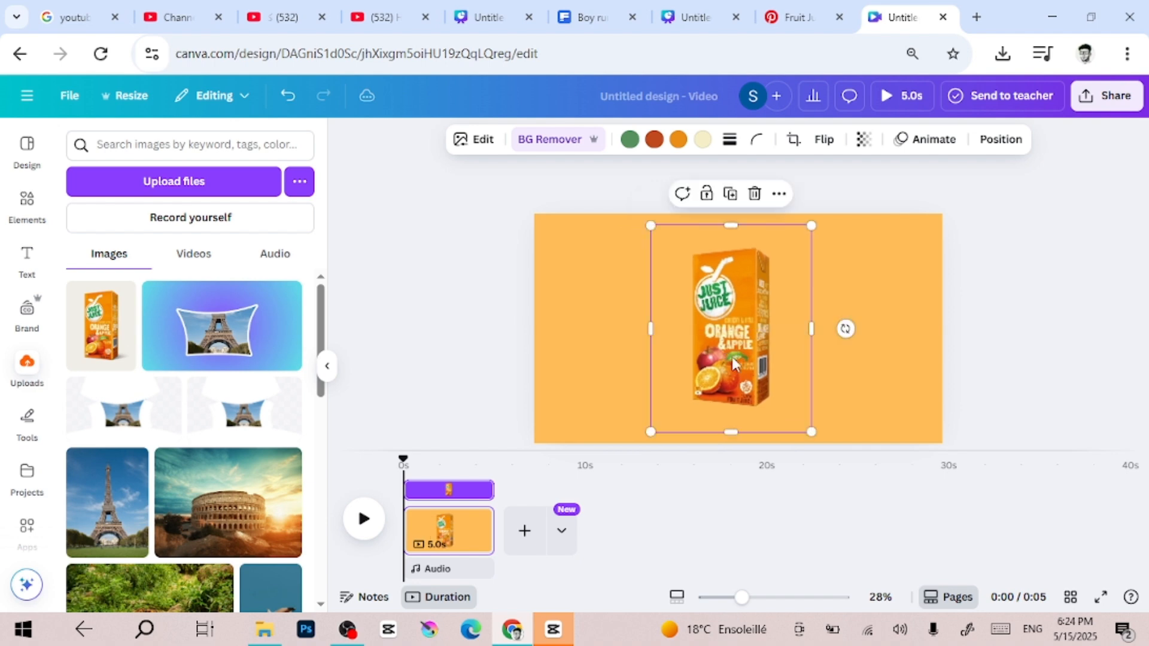
click(458, 339)
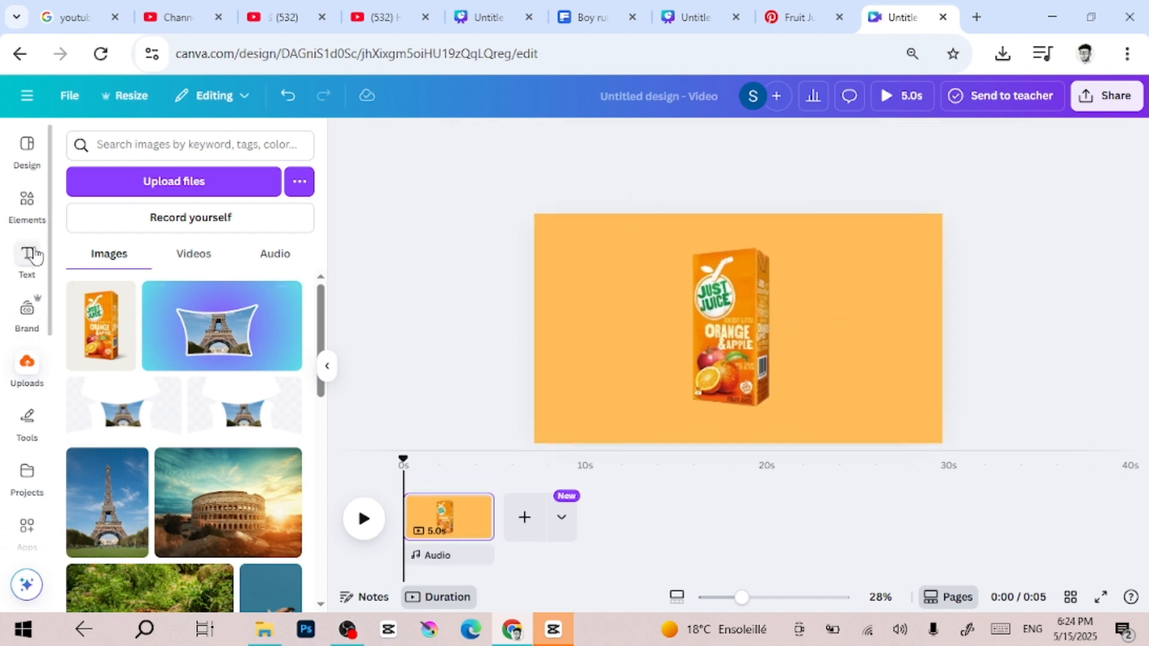
Search the elements for "blob", limit the results to graphics and add the dusty pink blob to the page
click(32, 219)
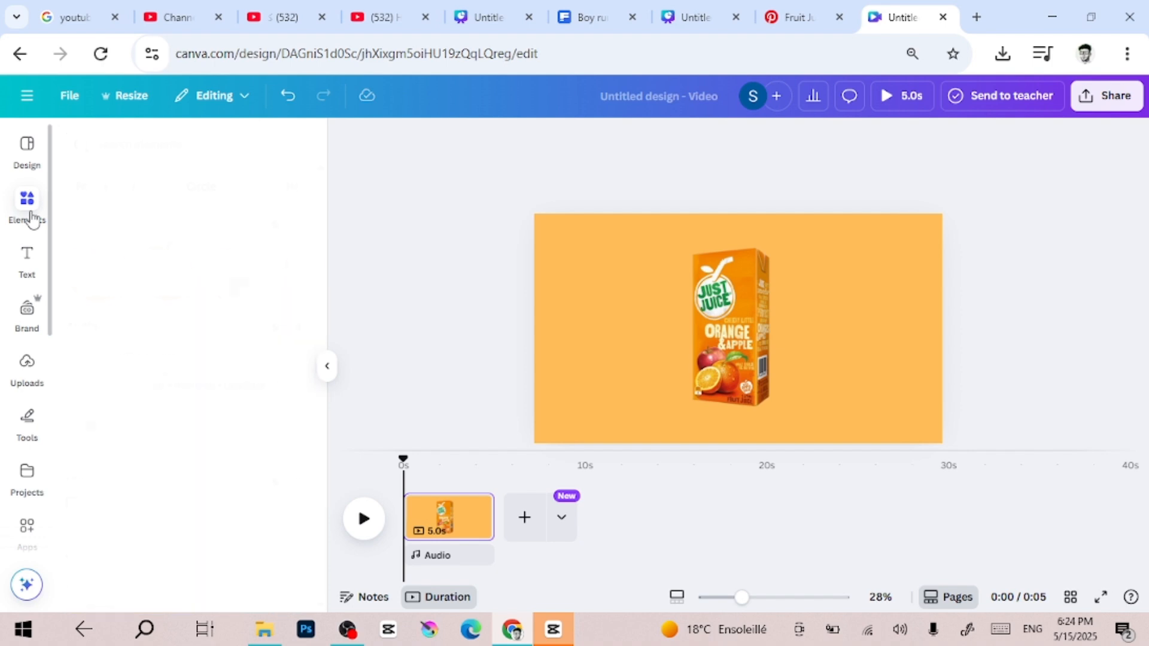
click(213, 153)
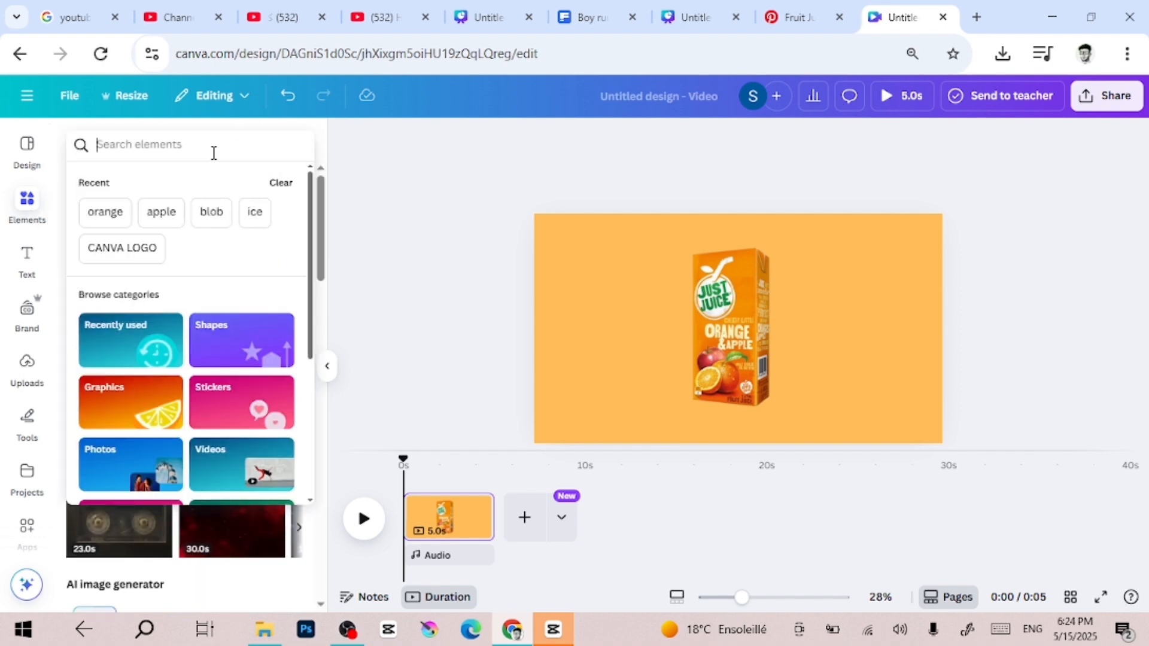
text(BLOBE)
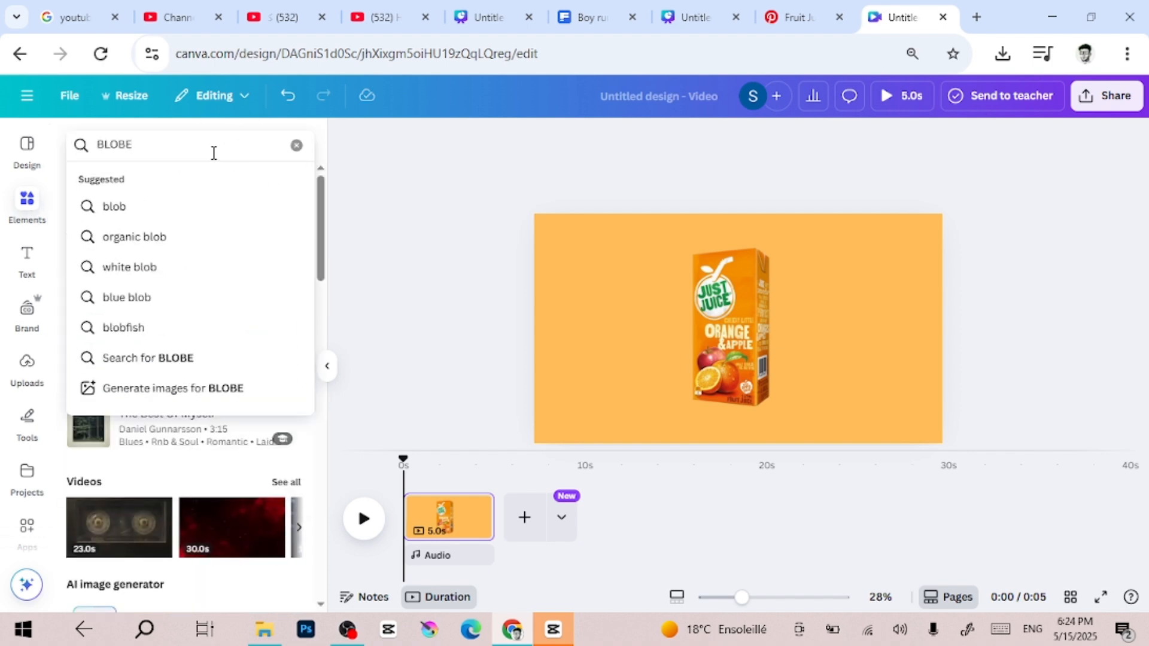
key(BackSpace)
click(163, 213)
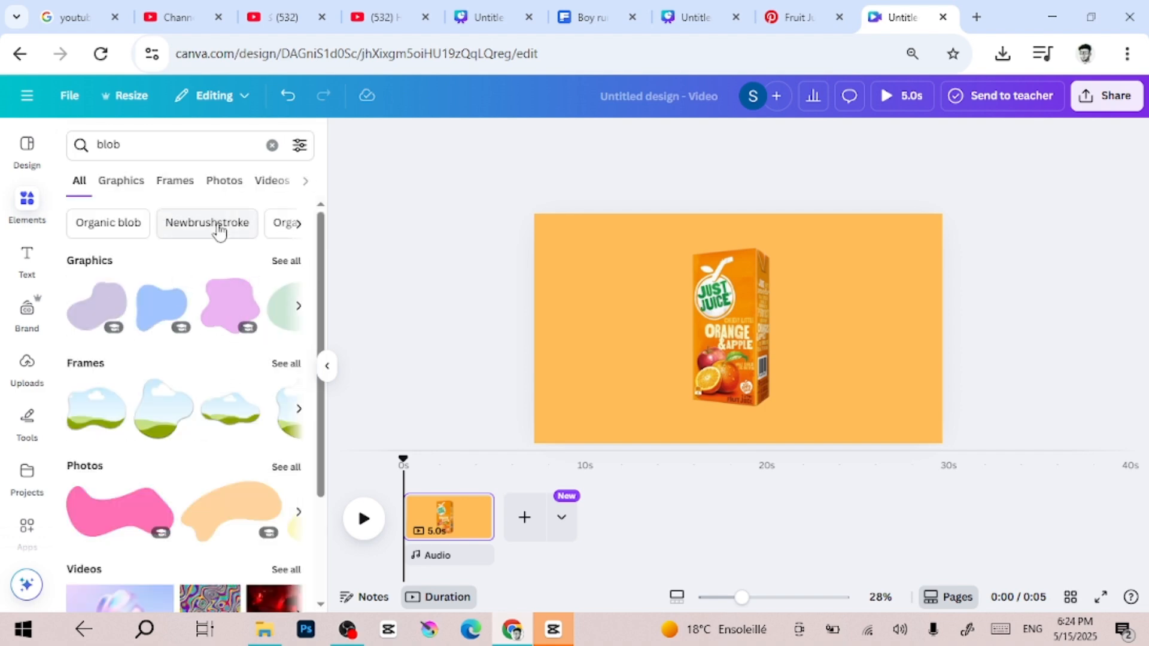
click(141, 193)
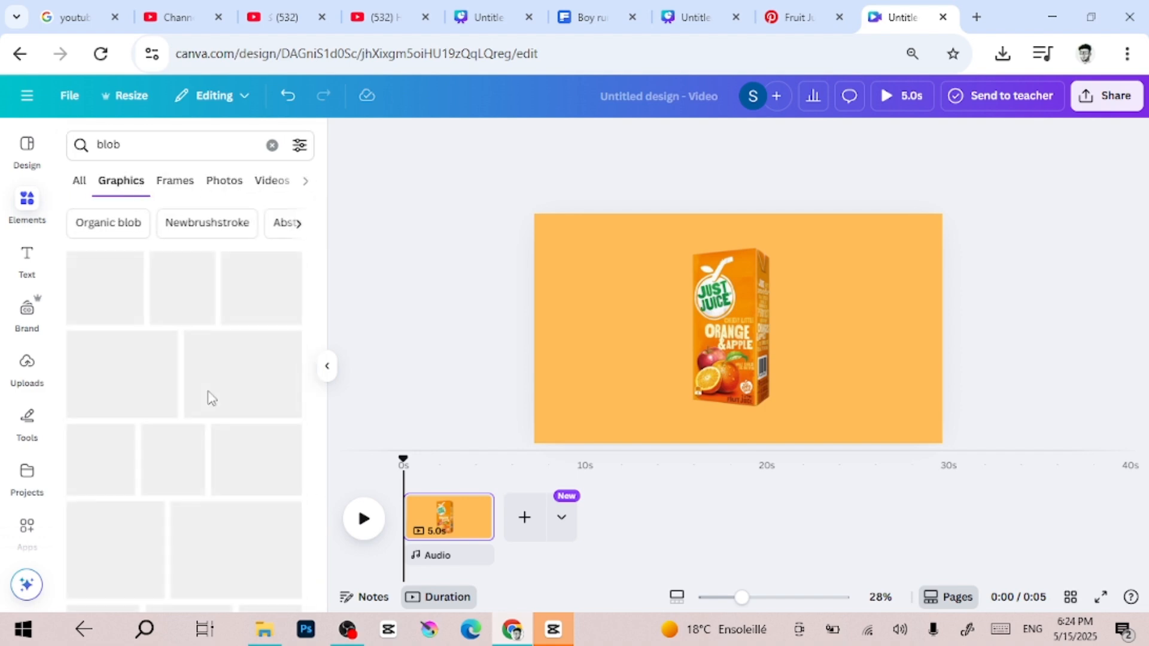
scroll(208, 398, down, 2)
scroll(210, 398, down, 3)
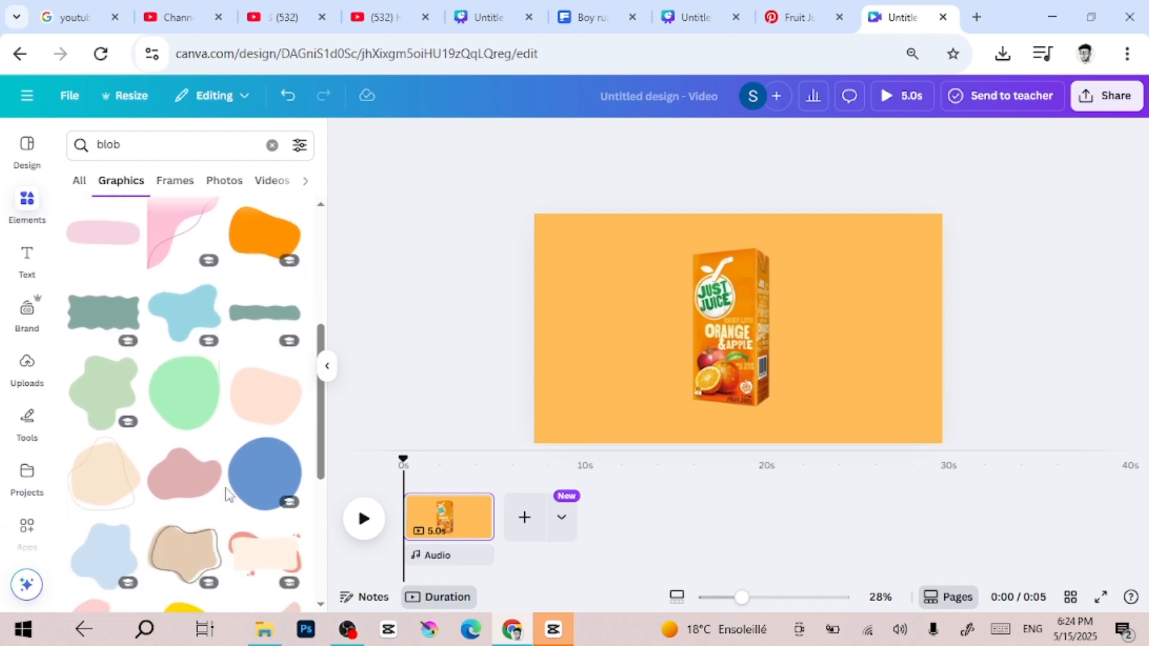
scroll(227, 495, down, 2)
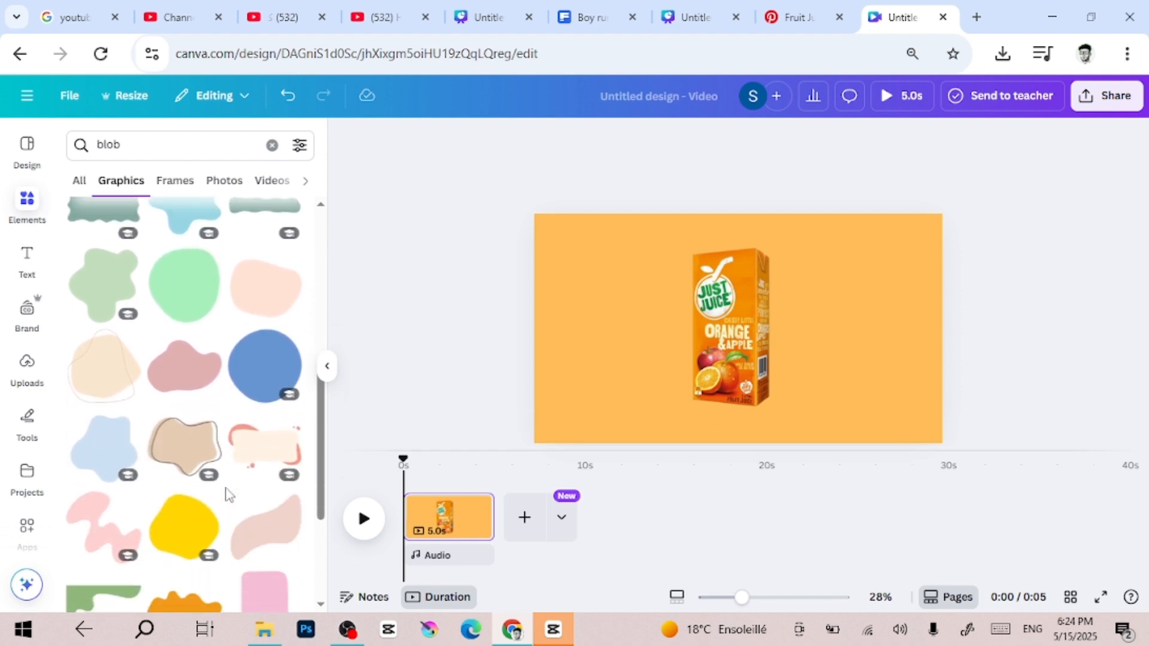
click(189, 386)
Enlarge, rotate and move the pink blob so that its curved edge covers the left part of the page beside the carton
drag(677, 374, 510, 495)
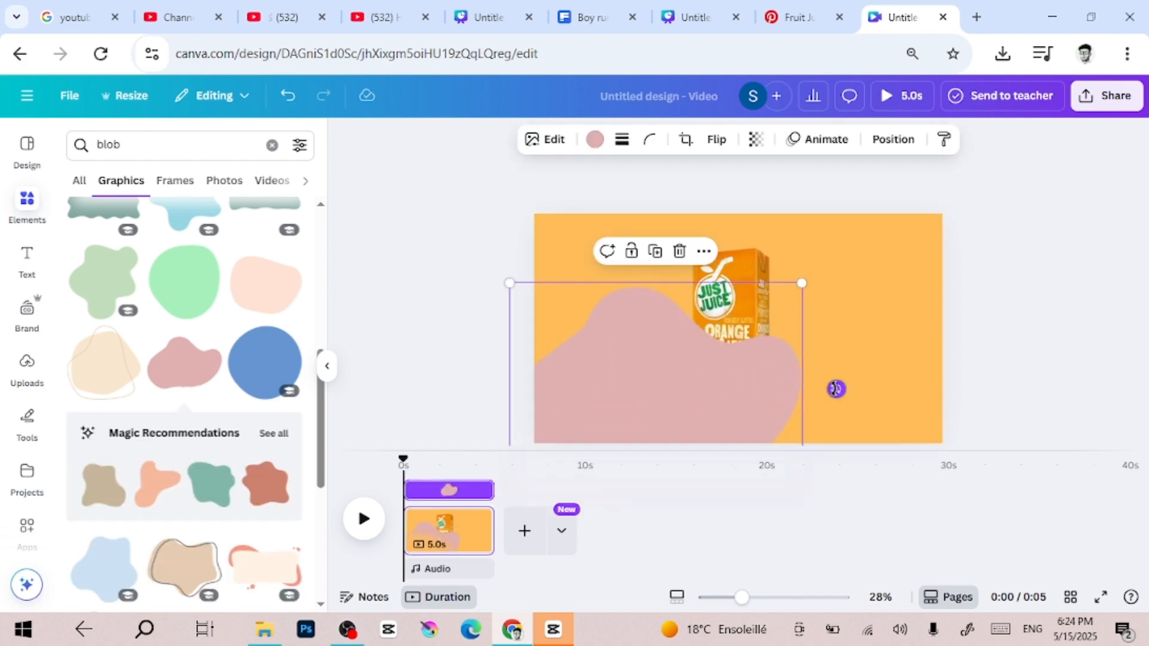
drag(836, 389, 796, 405)
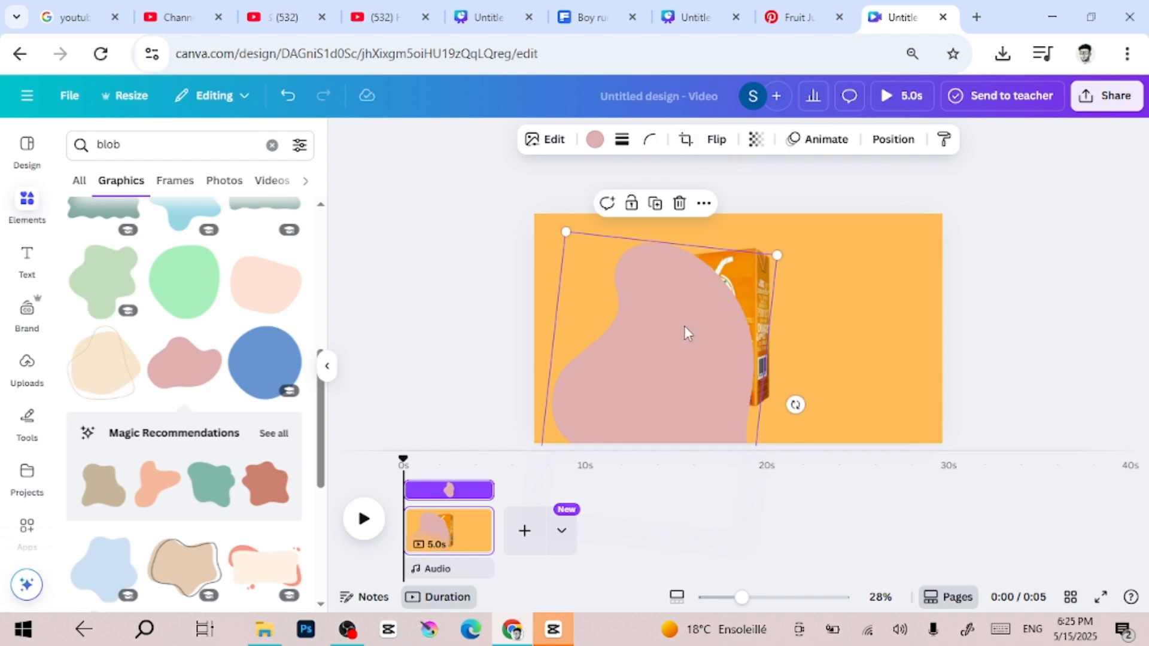
drag(684, 332, 597, 263)
scroll(696, 395, down, 2)
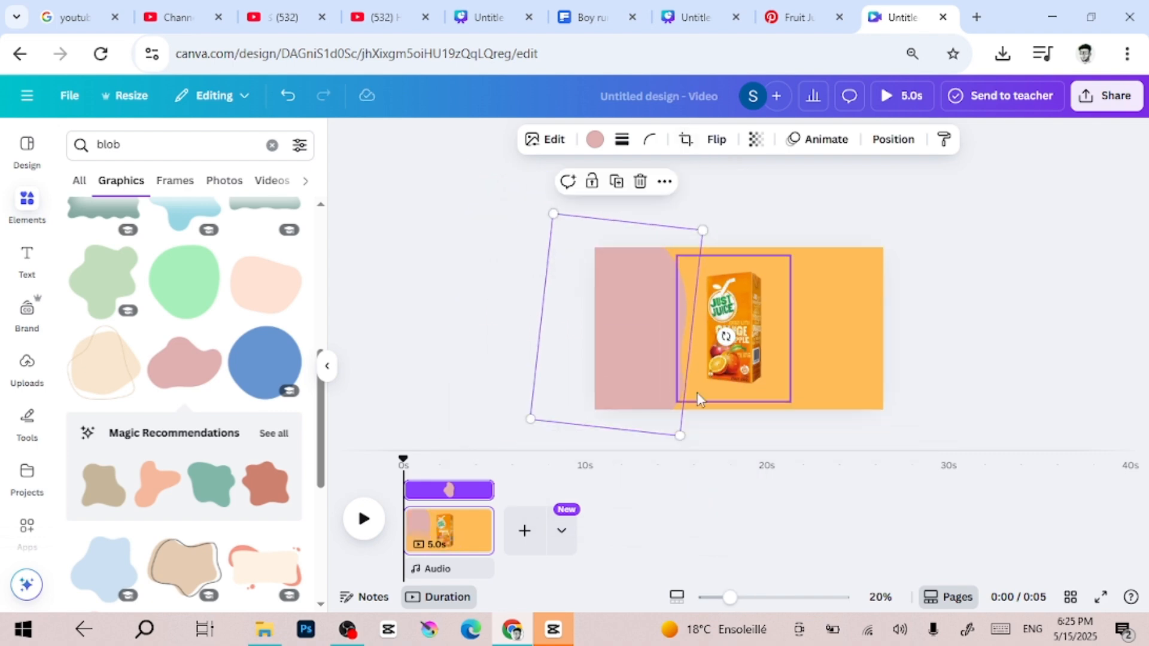
drag(532, 417, 521, 429)
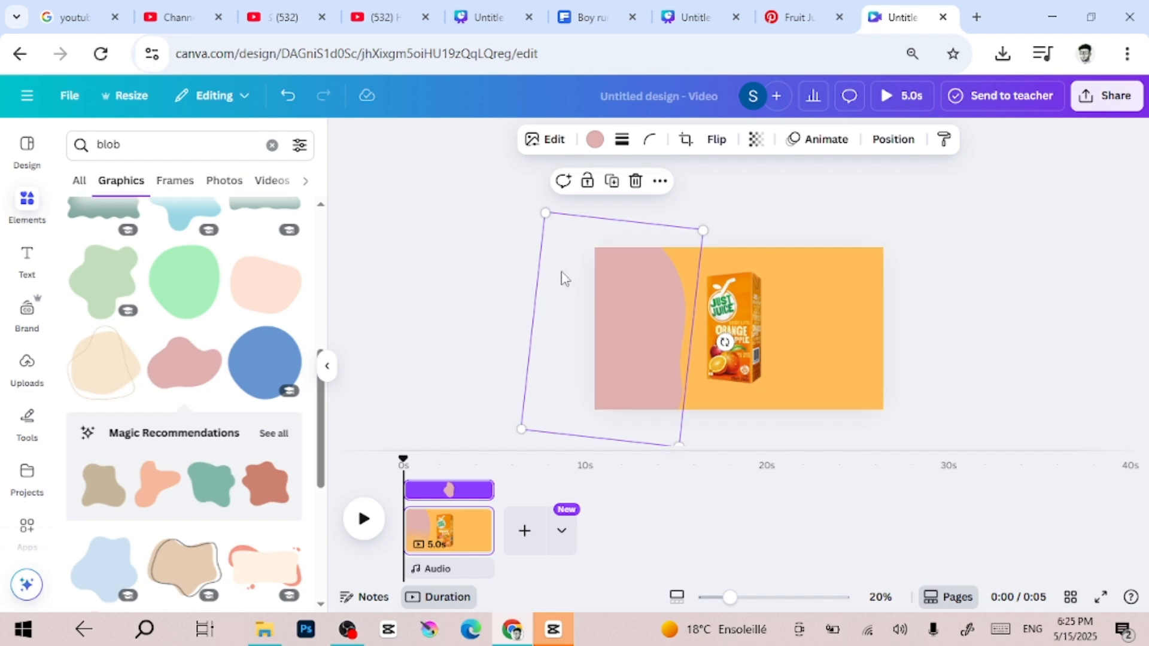
drag(566, 278, 585, 257)
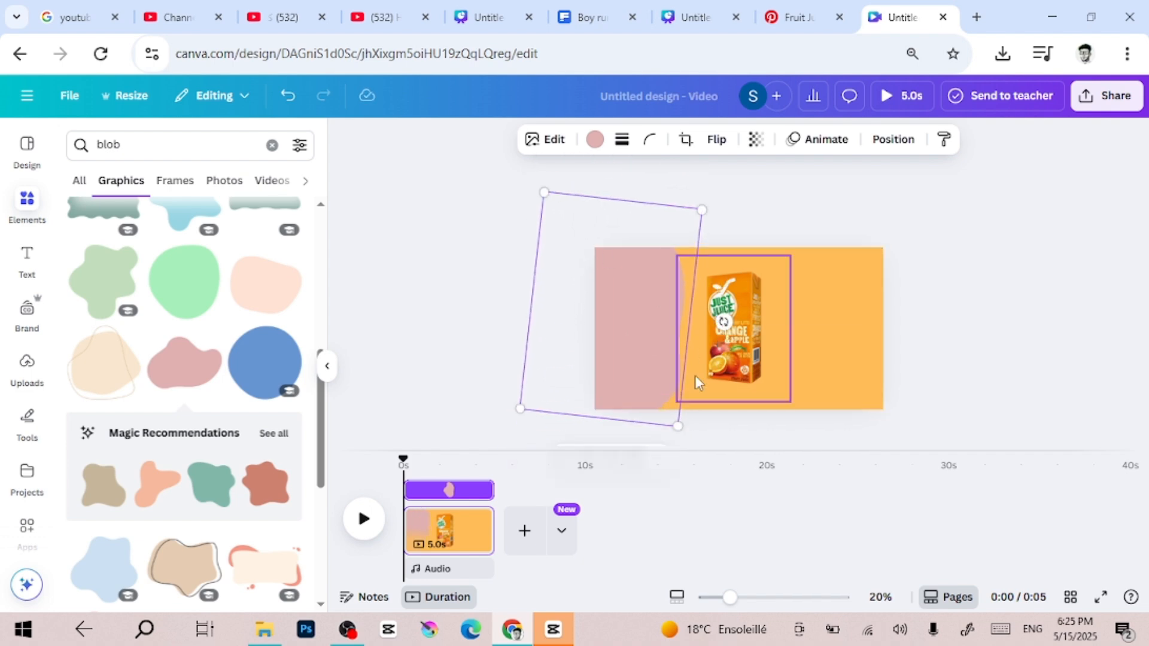
drag(724, 323, 766, 376)
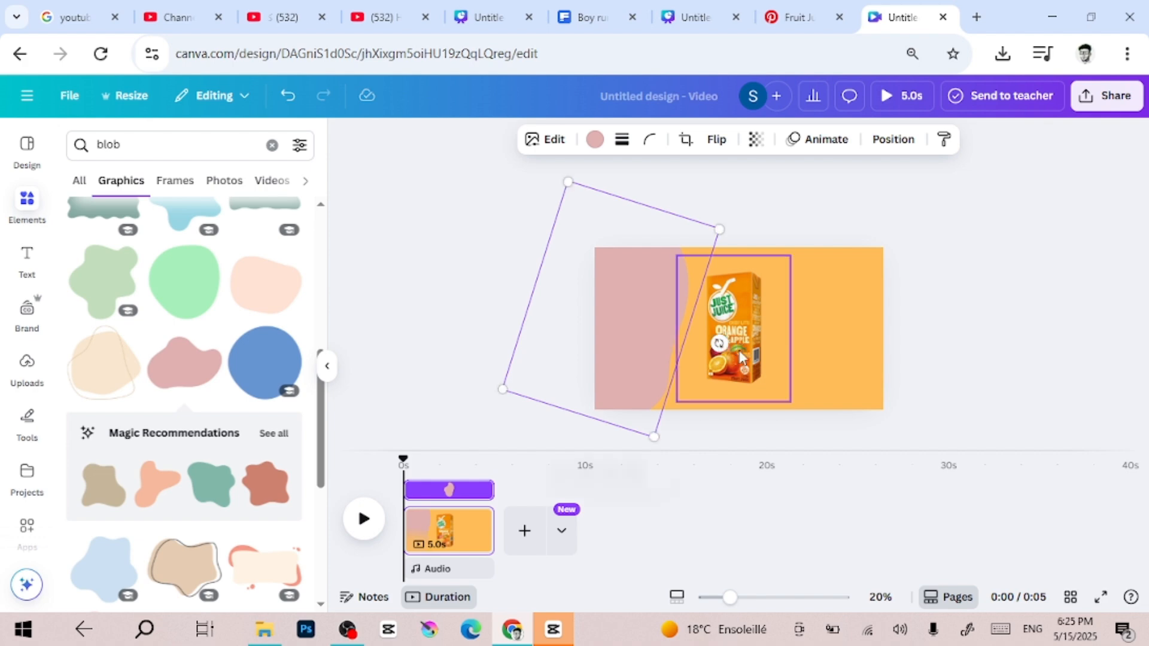
drag(601, 336, 598, 338)
Change the blob's colour from the default solid colours to white
click(598, 144)
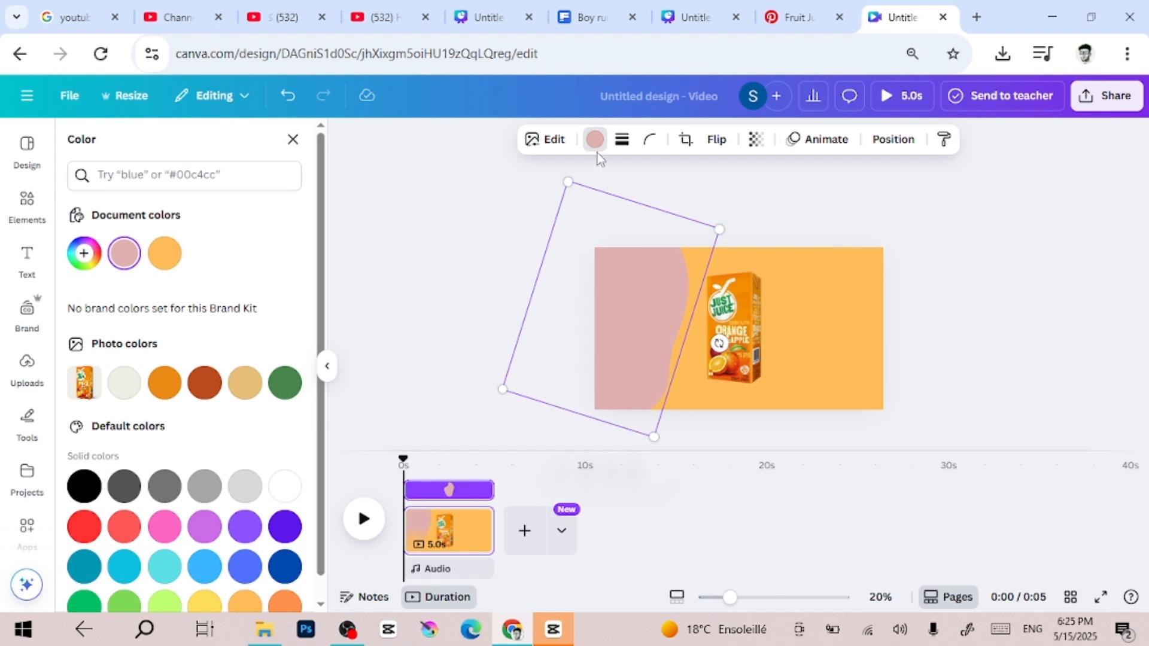
click(285, 485)
click(1017, 261)
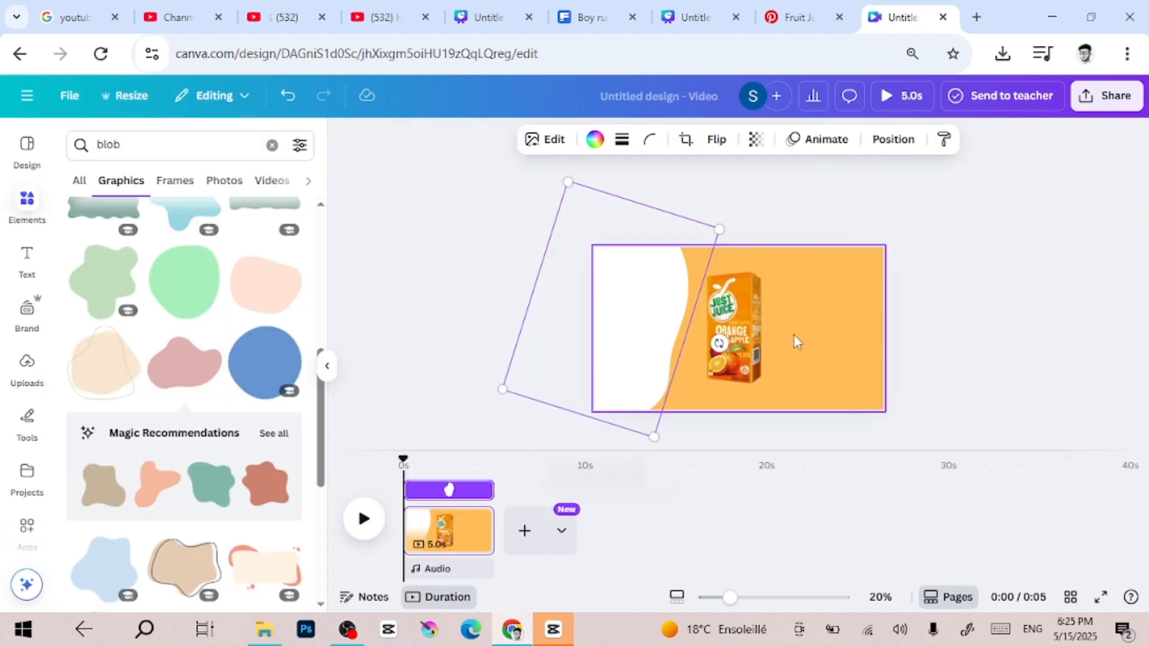
Move the juice carton slightly left, closer to the blob's curved edge
scroll(763, 333, up, 1)
mouse_move(742, 340)
mouse_down()
mouse_move(633, 340)
mouse_move(727, 340)
mouse_up()
click(1090, 292)
scroll(1089, 291, down, 1)
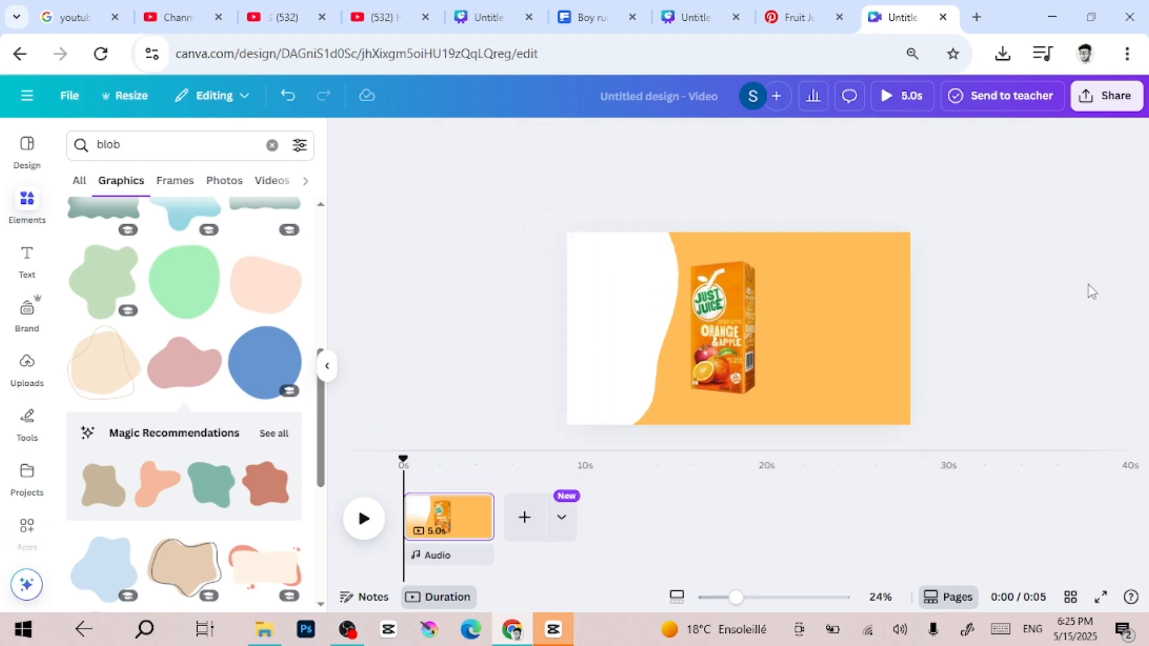
Send the white blob backward one layer and shift the juice carton a little further left toward its edge
click(626, 304)
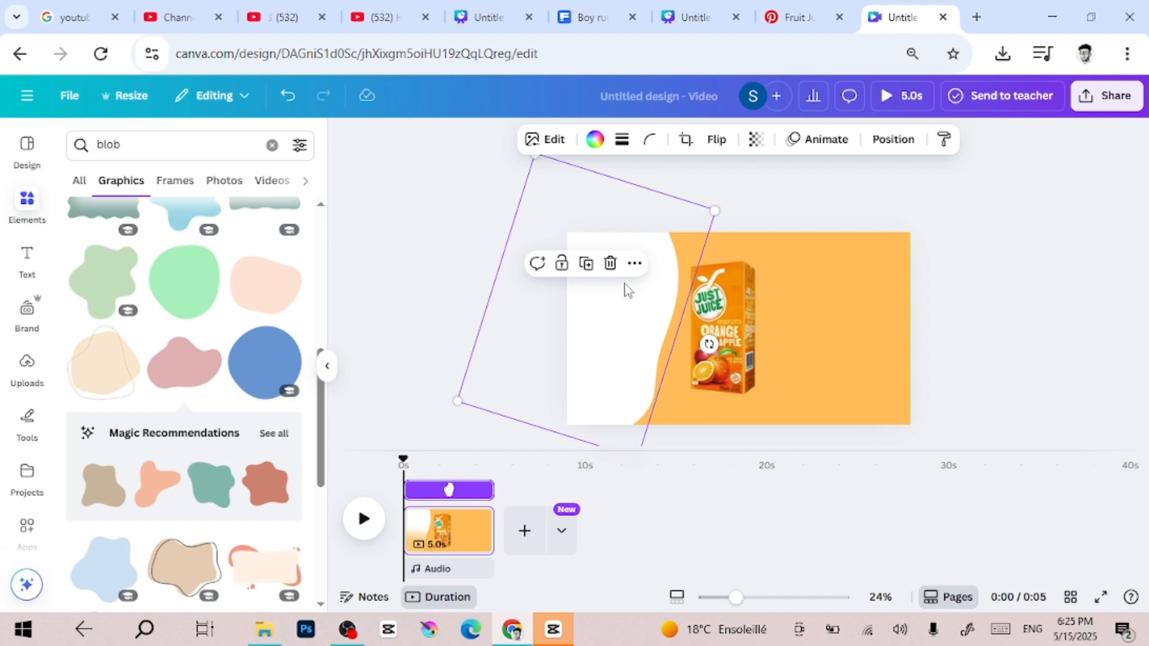
click(635, 265)
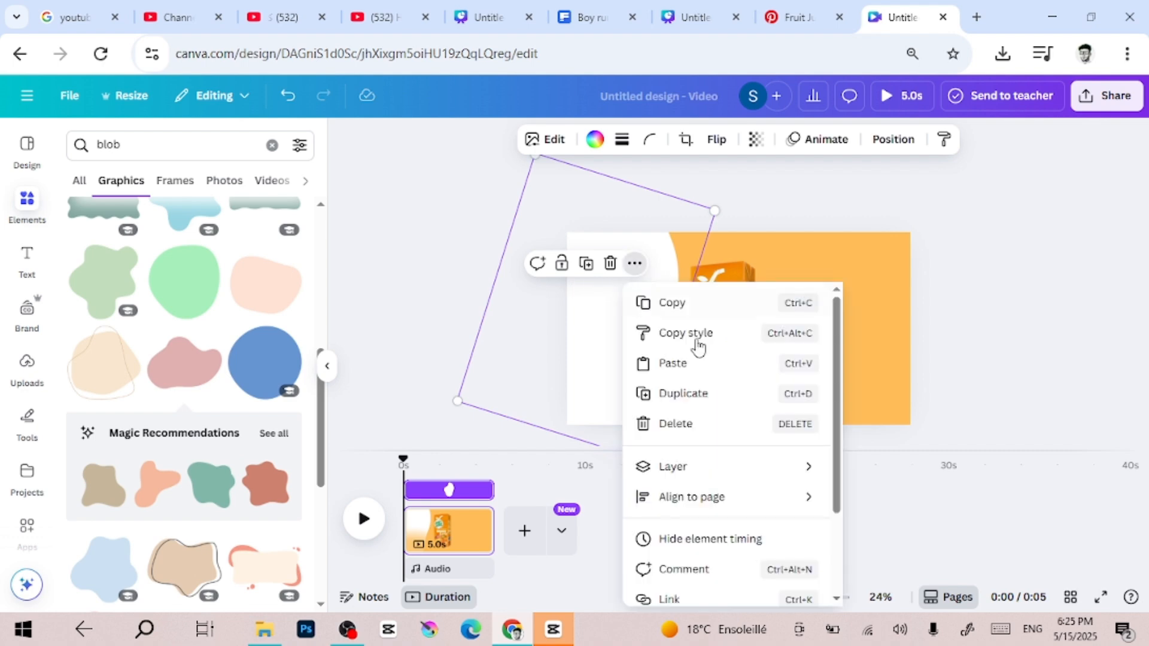
mouse_move(706, 474)
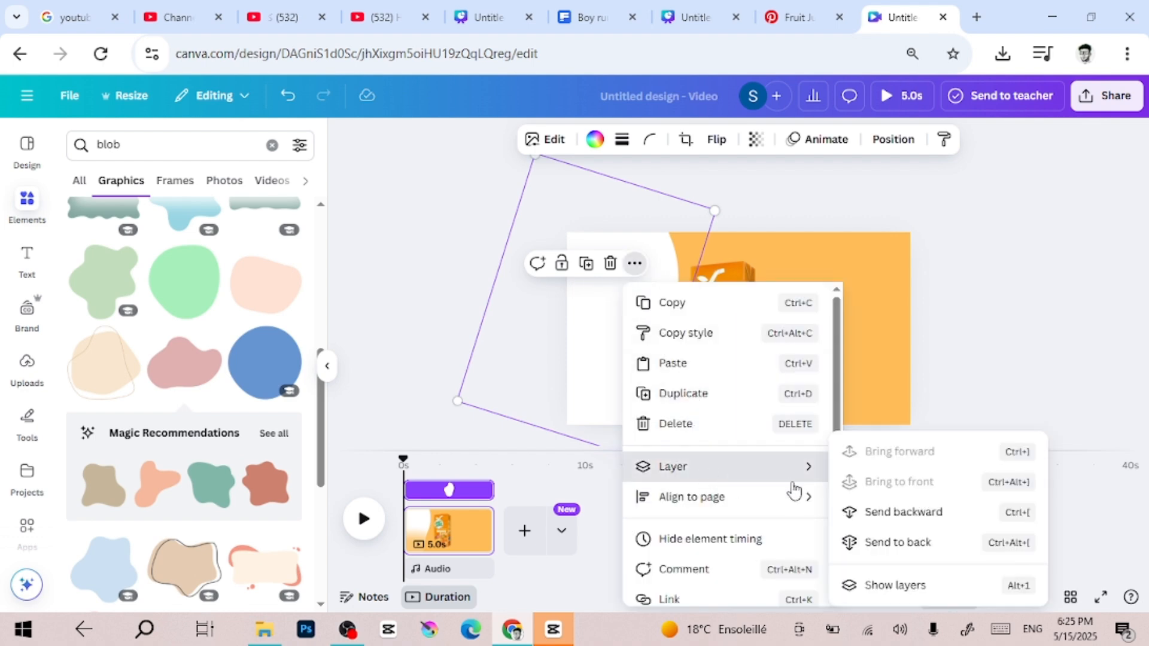
click(890, 526)
drag(739, 374, 719, 362)
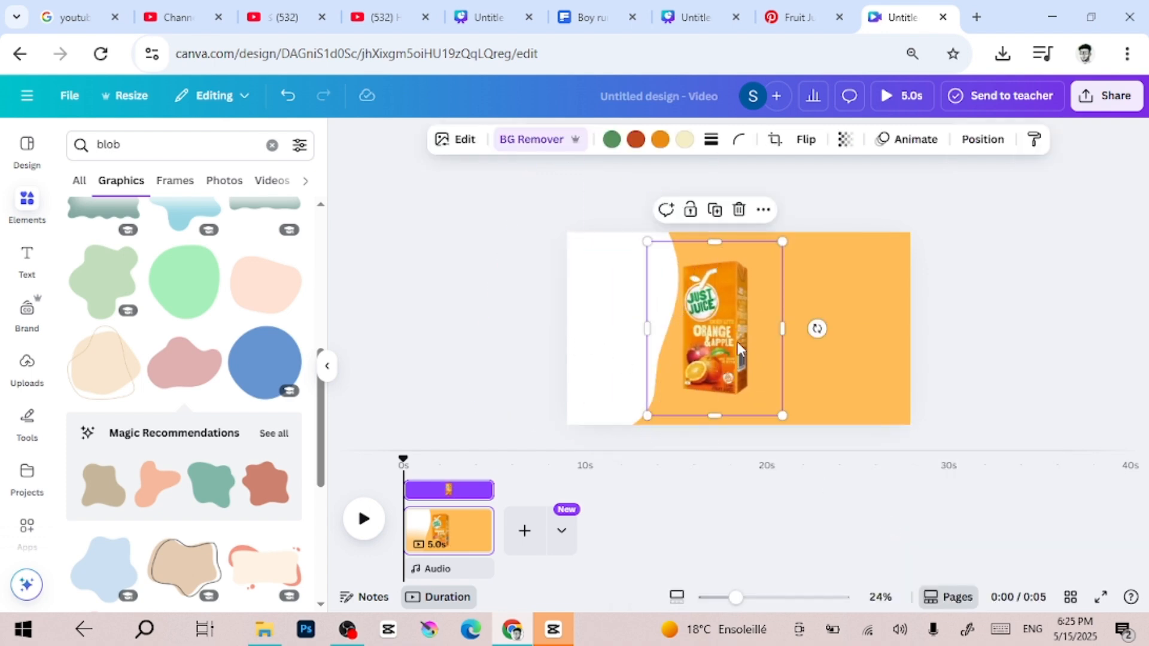
Tilt the juice carton clockwise, enlarge it and move it left over the white blob's curved edge
ctrl+scroll(737, 343, up, 1)
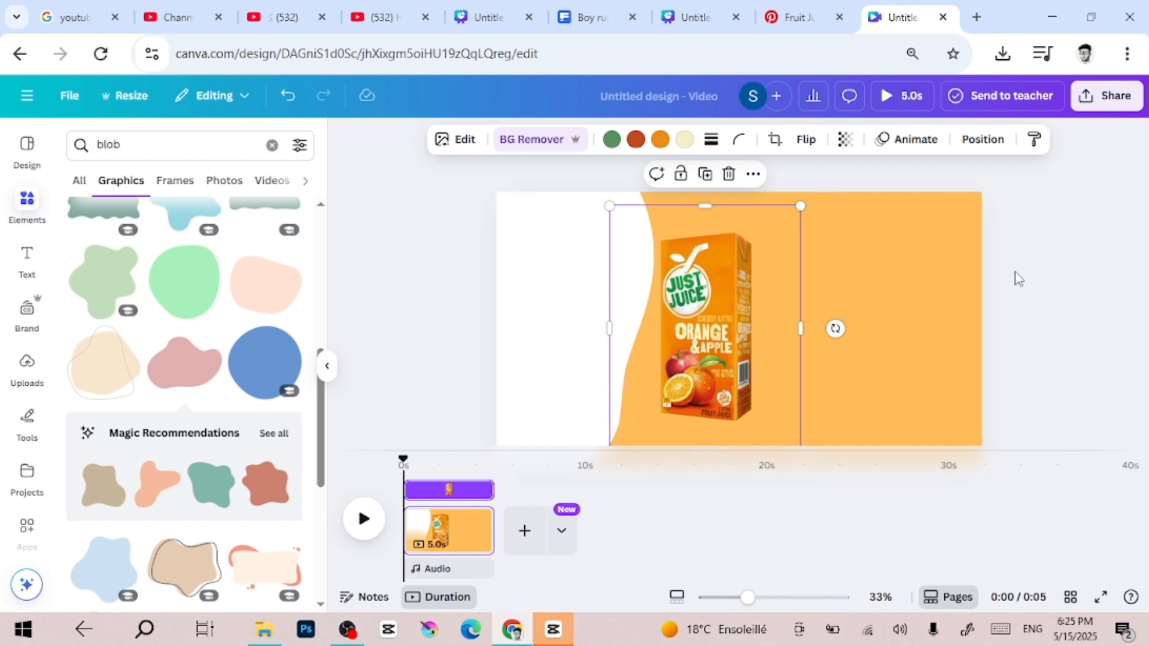
ctrl+scroll(766, 310, down, 1)
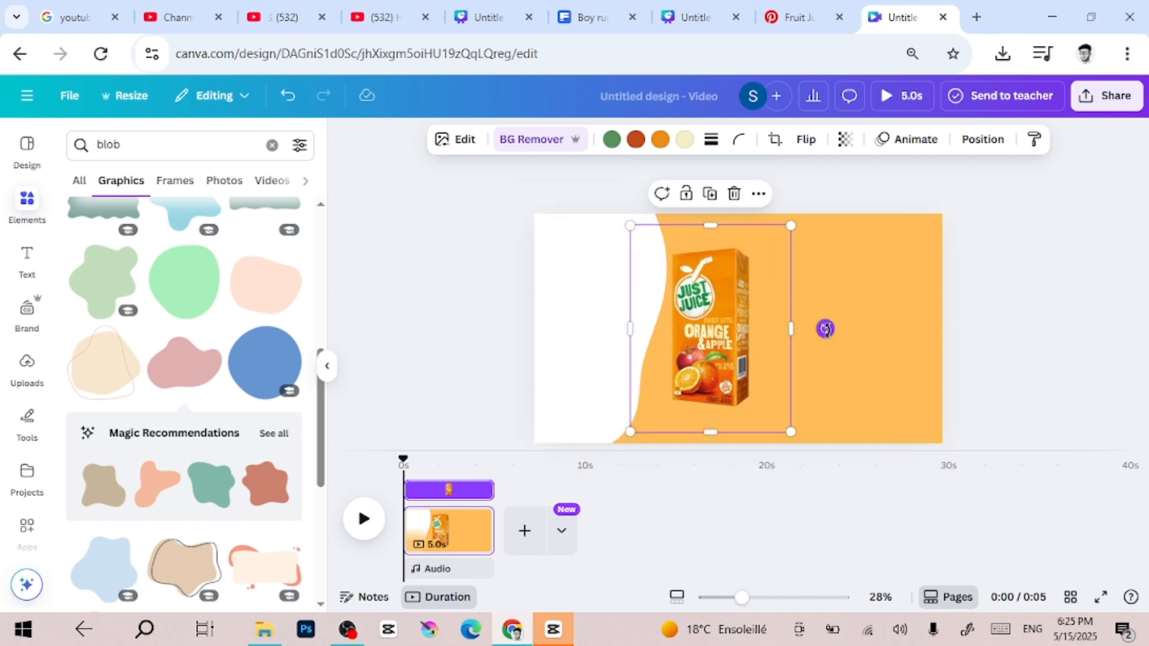
drag(825, 328, 852, 393)
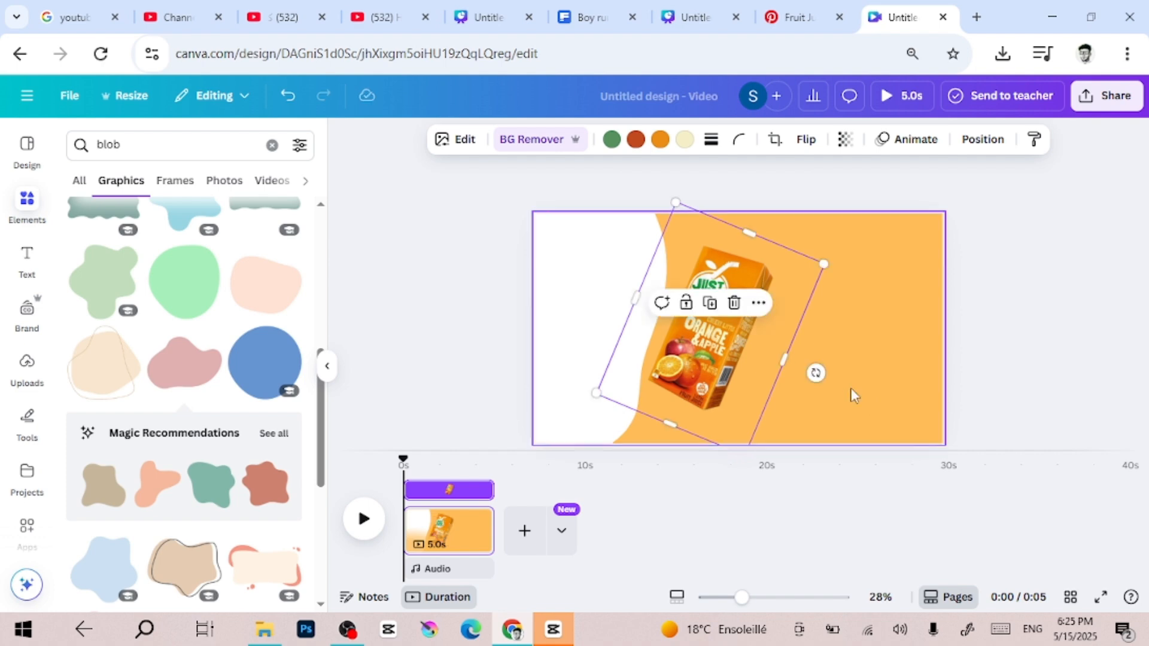
drag(602, 394, 557, 455)
drag(731, 383, 680, 352)
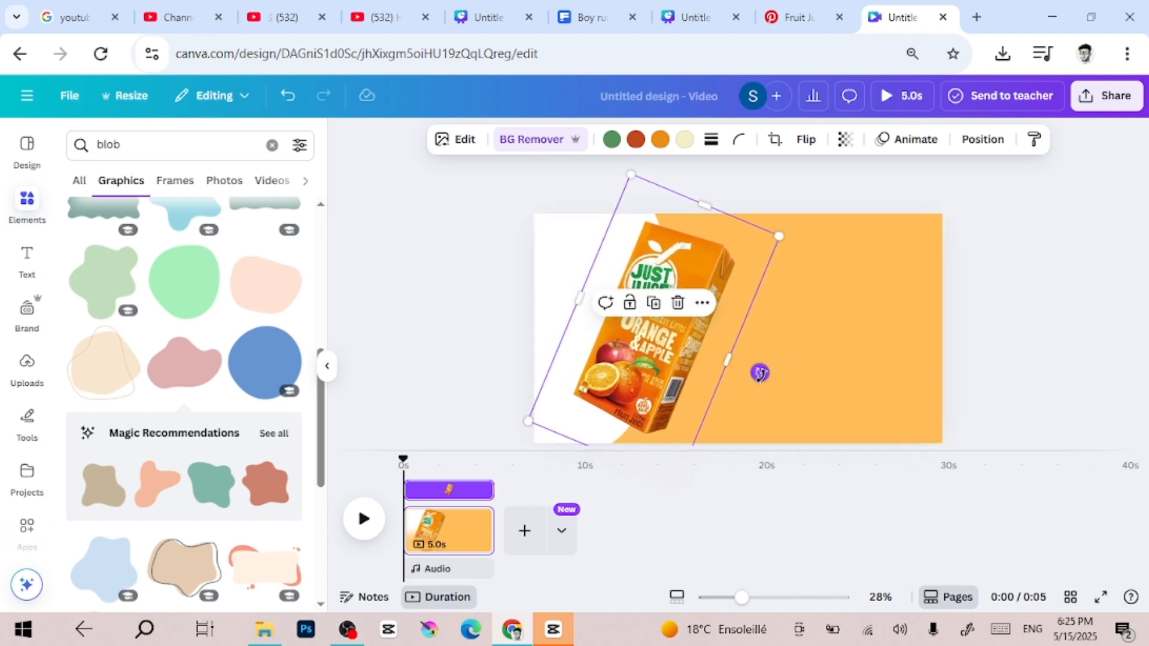
Fine-tune the carton: reduce its tilt a little, enlarge it slightly and nudge it up to fit the page height
drag(760, 371, 763, 362)
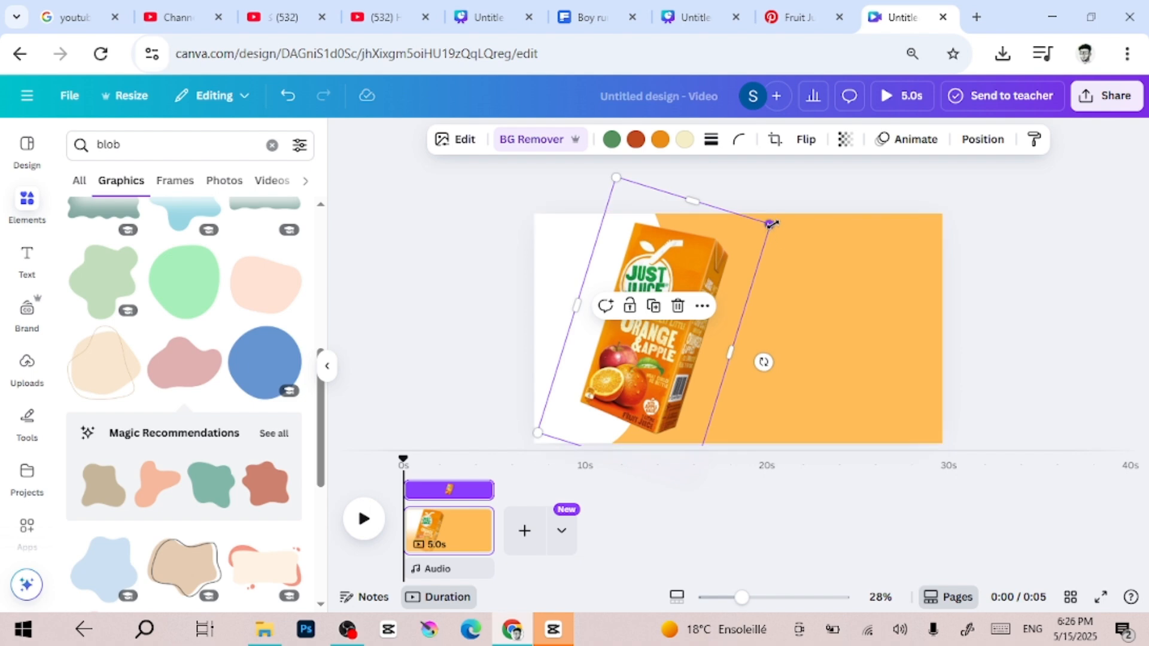
drag(539, 431, 530, 441)
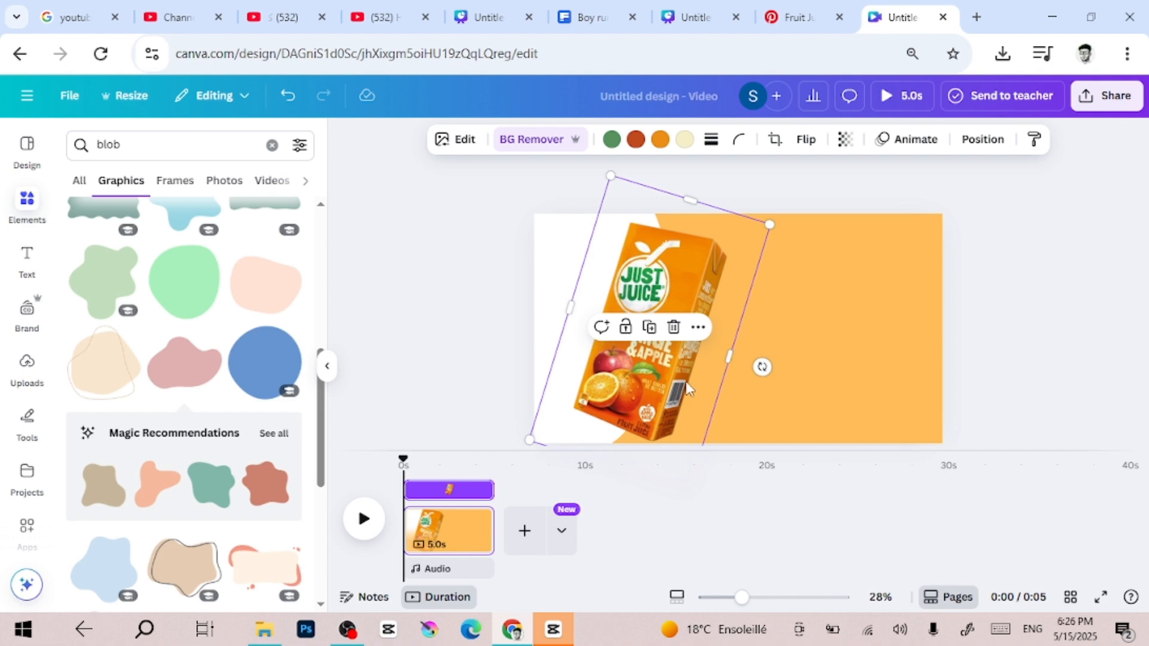
drag(688, 386, 689, 377)
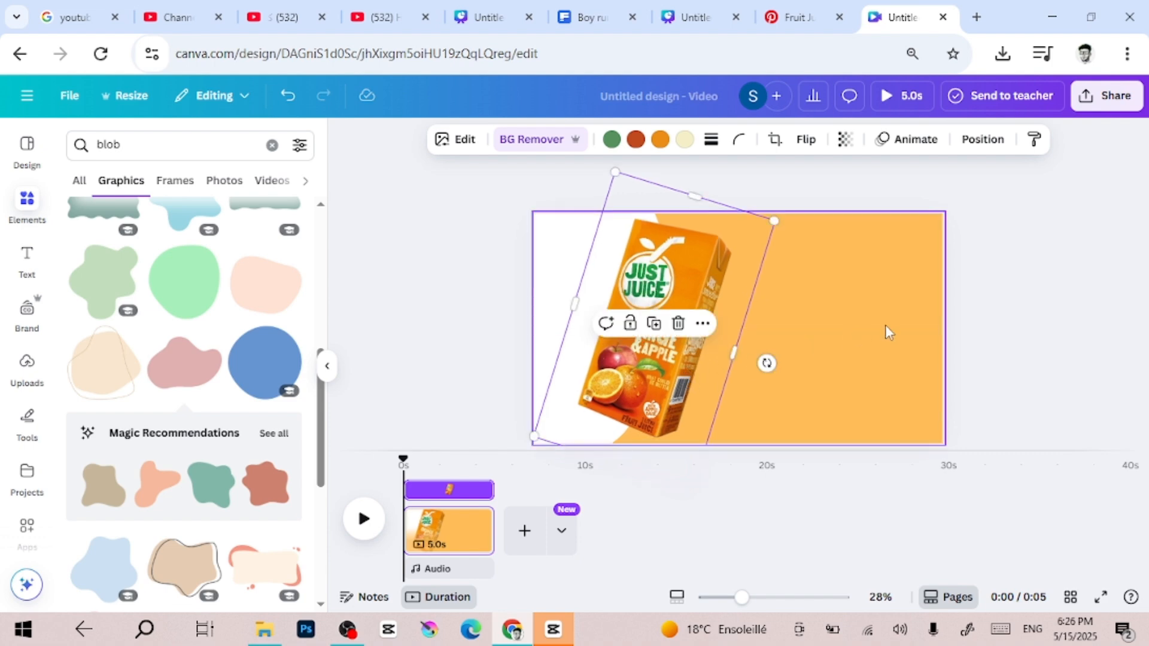
click(1011, 316)
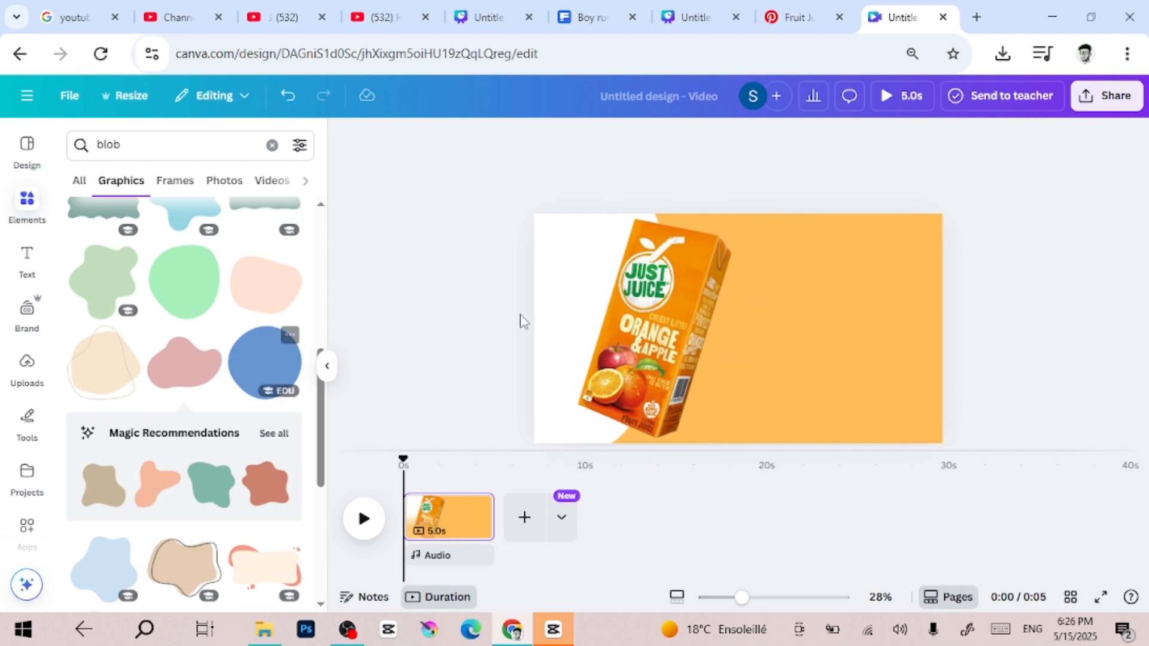
Search the elements for orange photos and add the orange wedge to the page
click(658, 346)
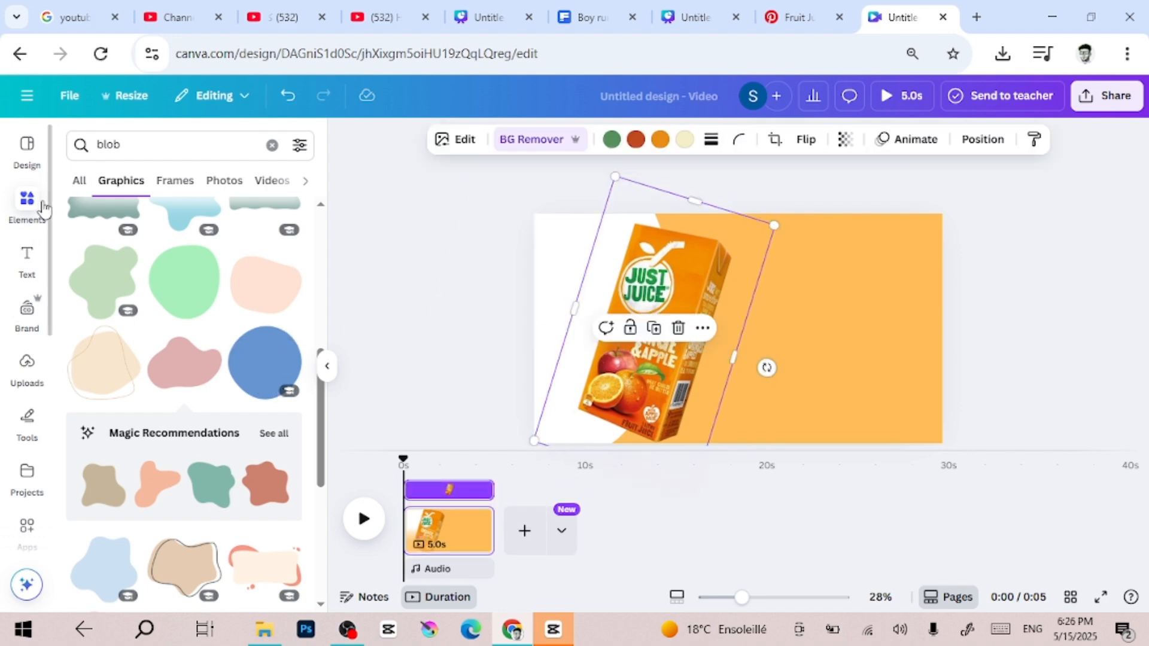
click(273, 145)
text(oRAN)
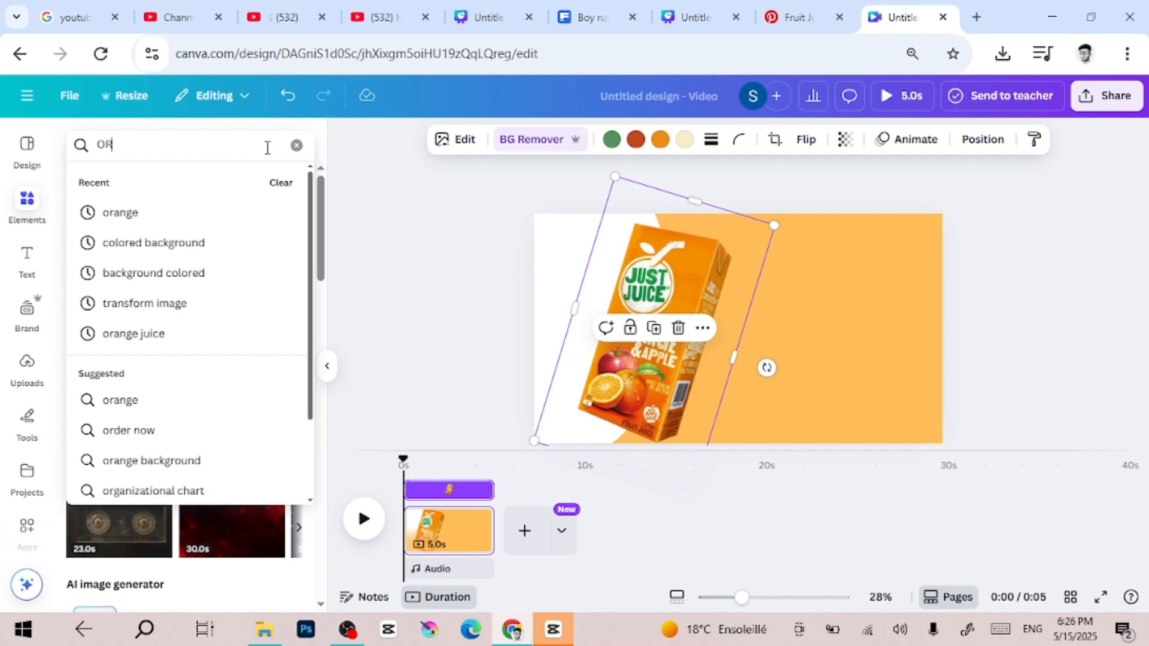
click(203, 221)
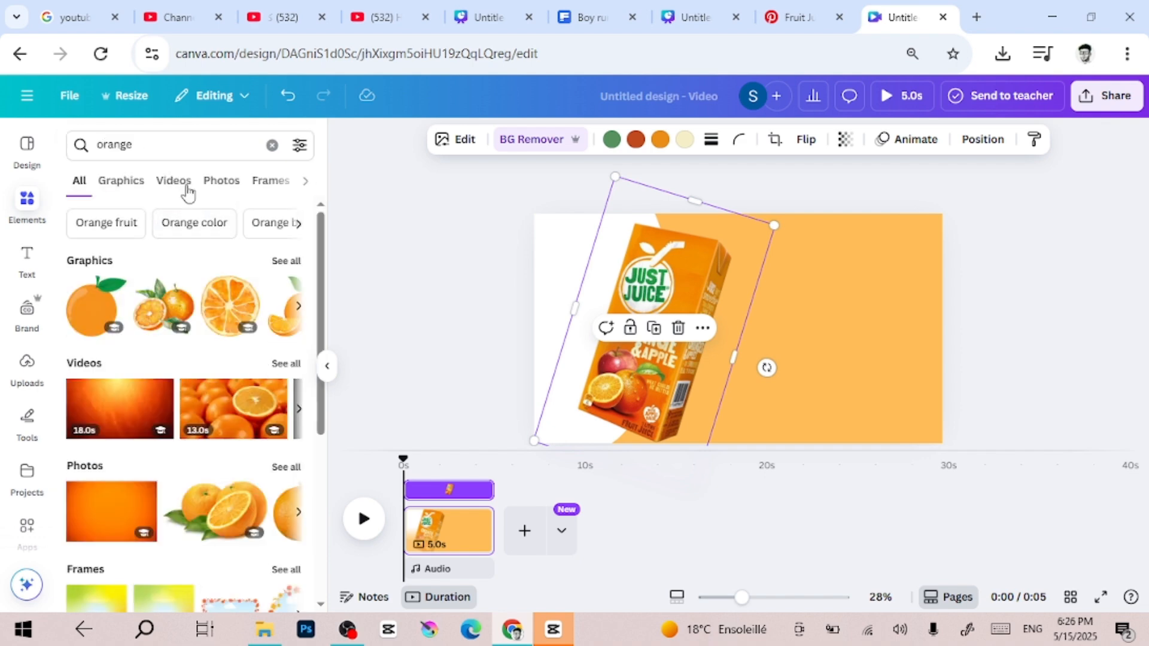
click(221, 181)
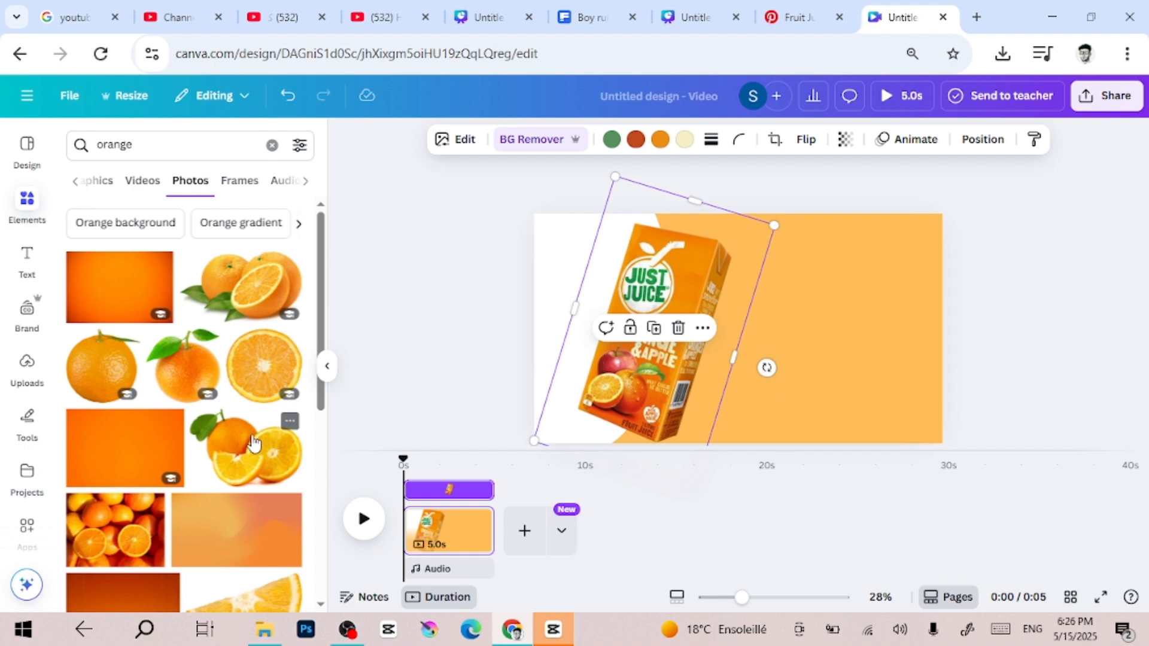
scroll(254, 444, down, 5)
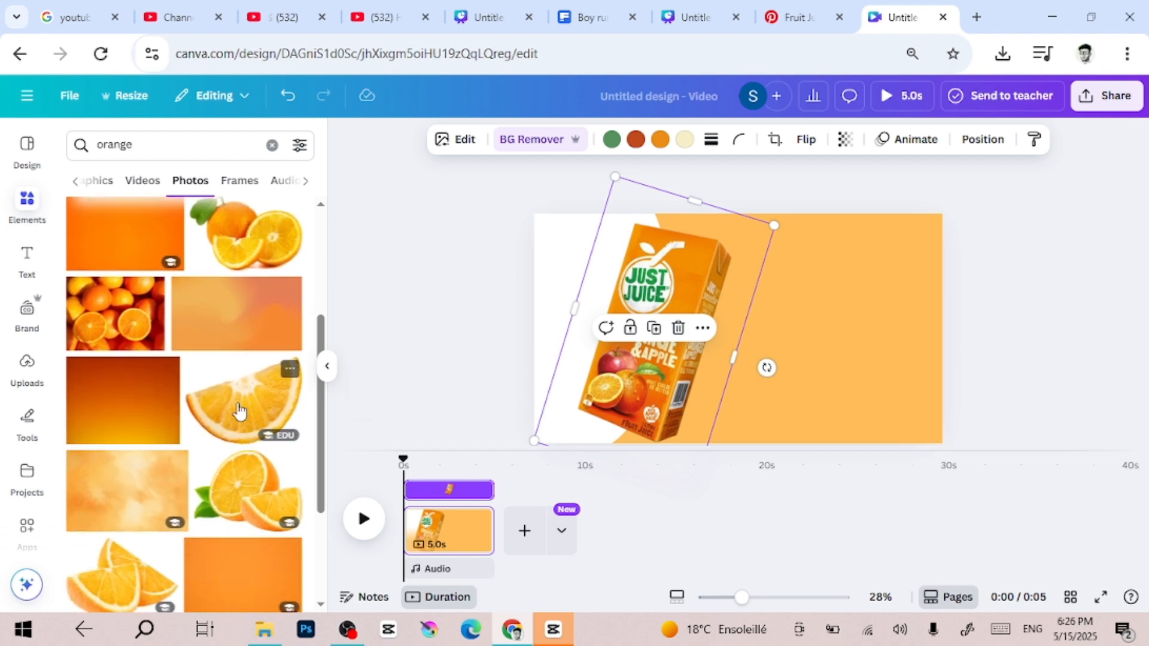
click(239, 412)
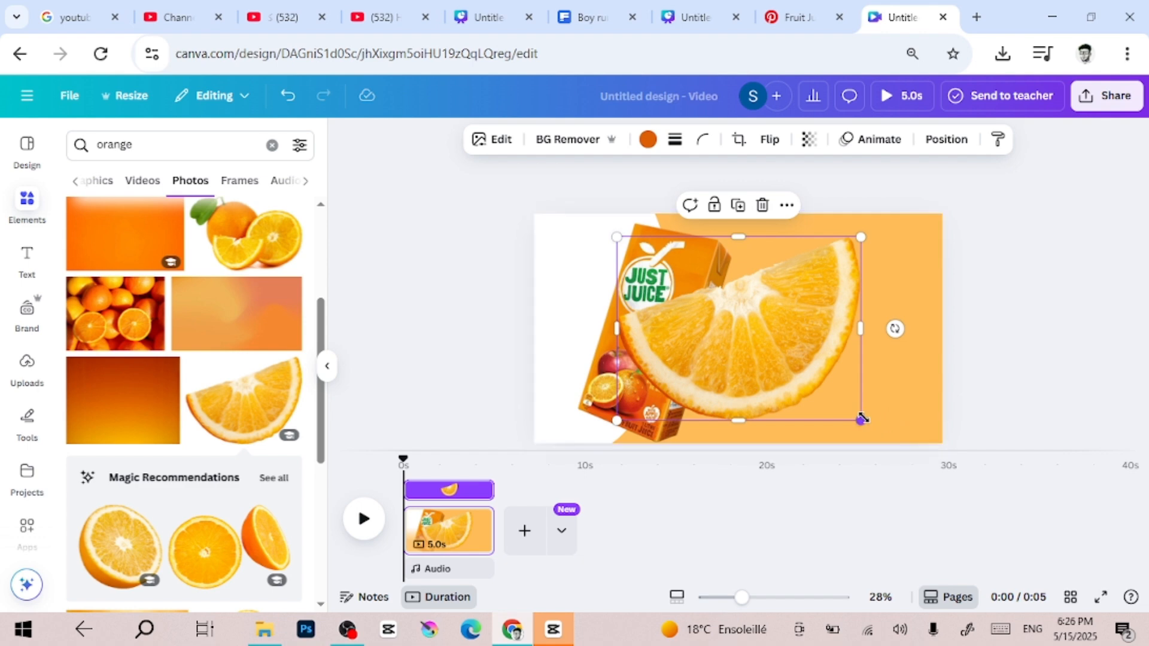
Shrink the orange wedge and place it at the lower right corner of the juice carton
drag(859, 418, 734, 322)
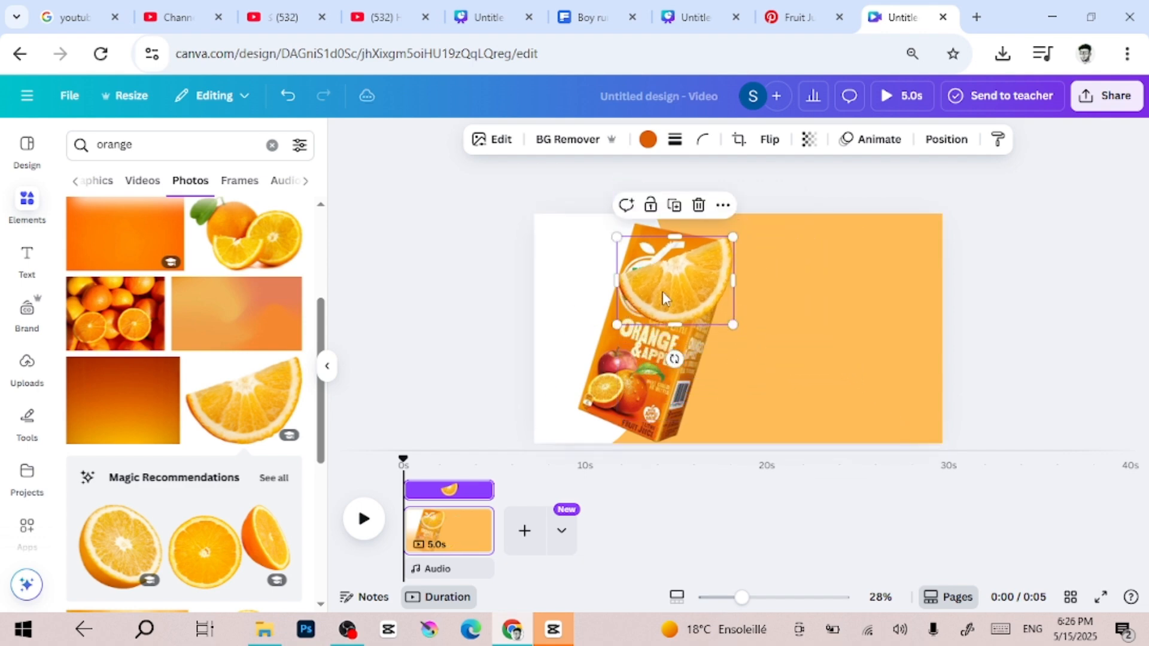
drag(658, 290, 664, 413)
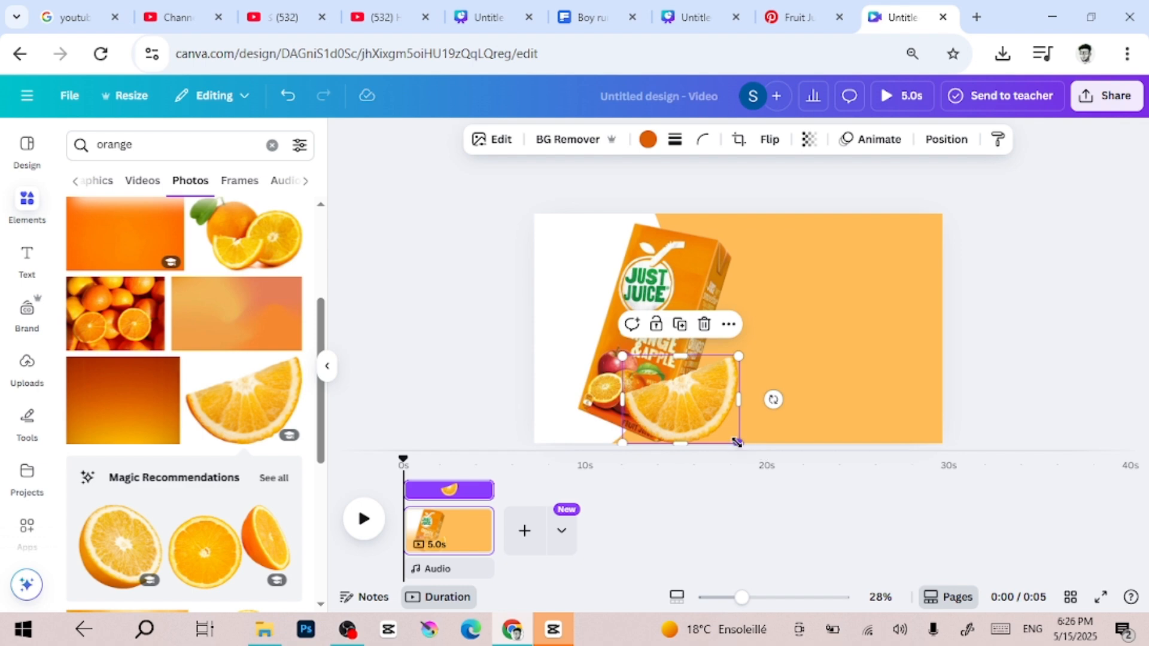
drag(737, 442, 707, 420)
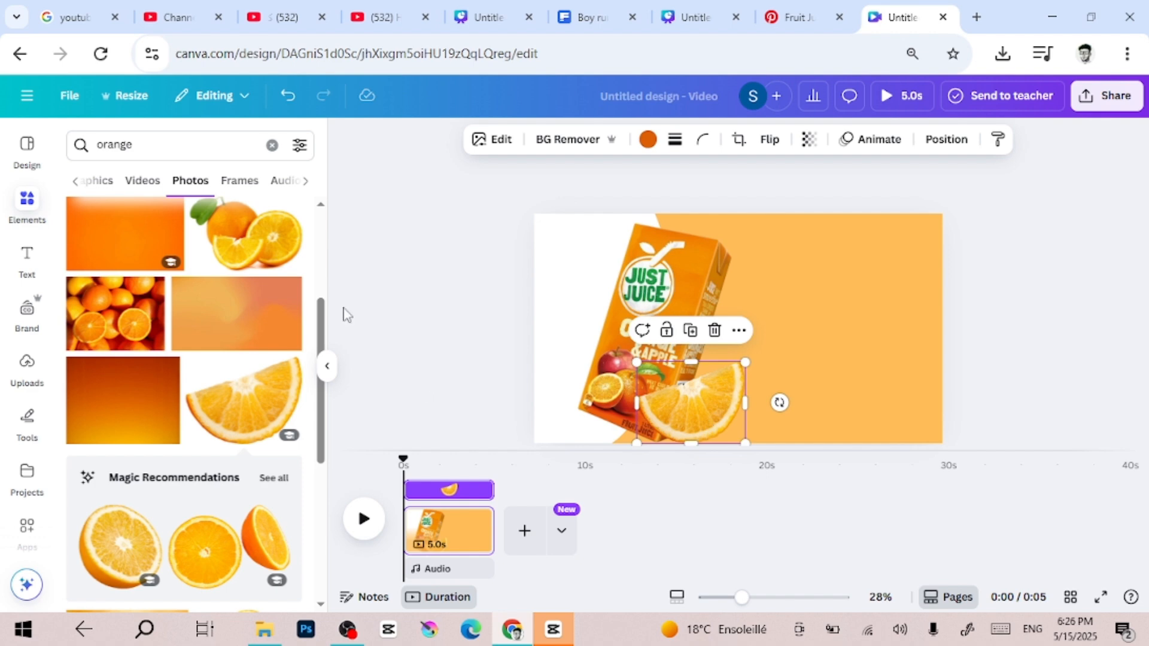
Add the round orange slice photo, enlarge it to the page's height and place it half off the page's right edge
scroll(249, 320, up, 4)
click(272, 359)
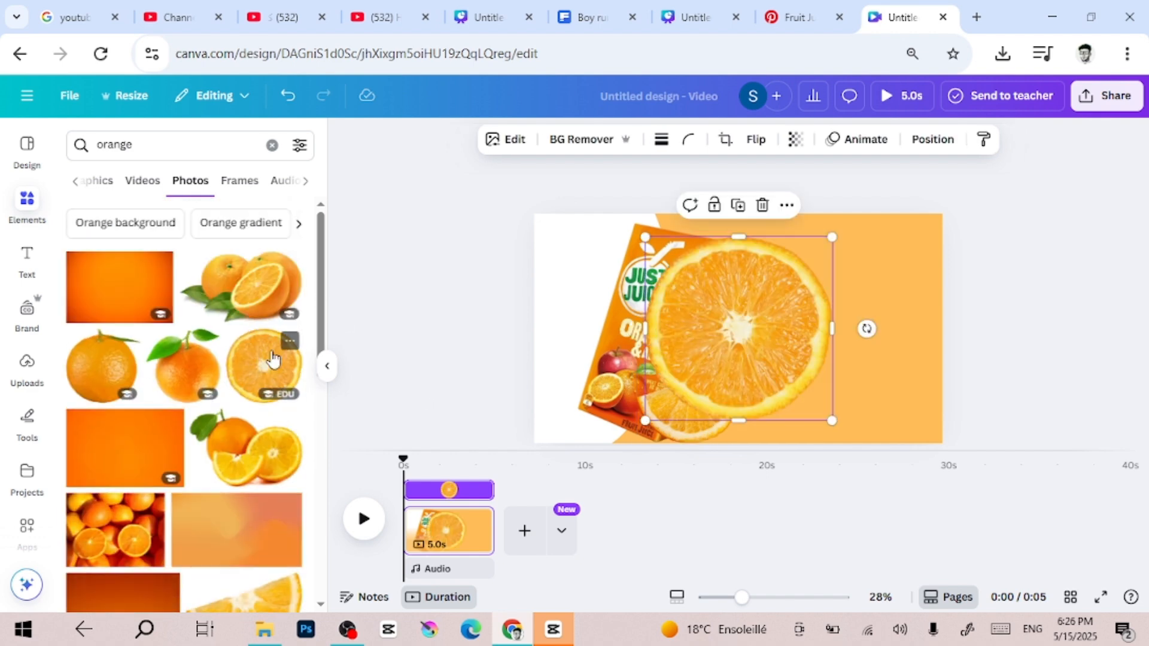
drag(738, 346, 937, 323)
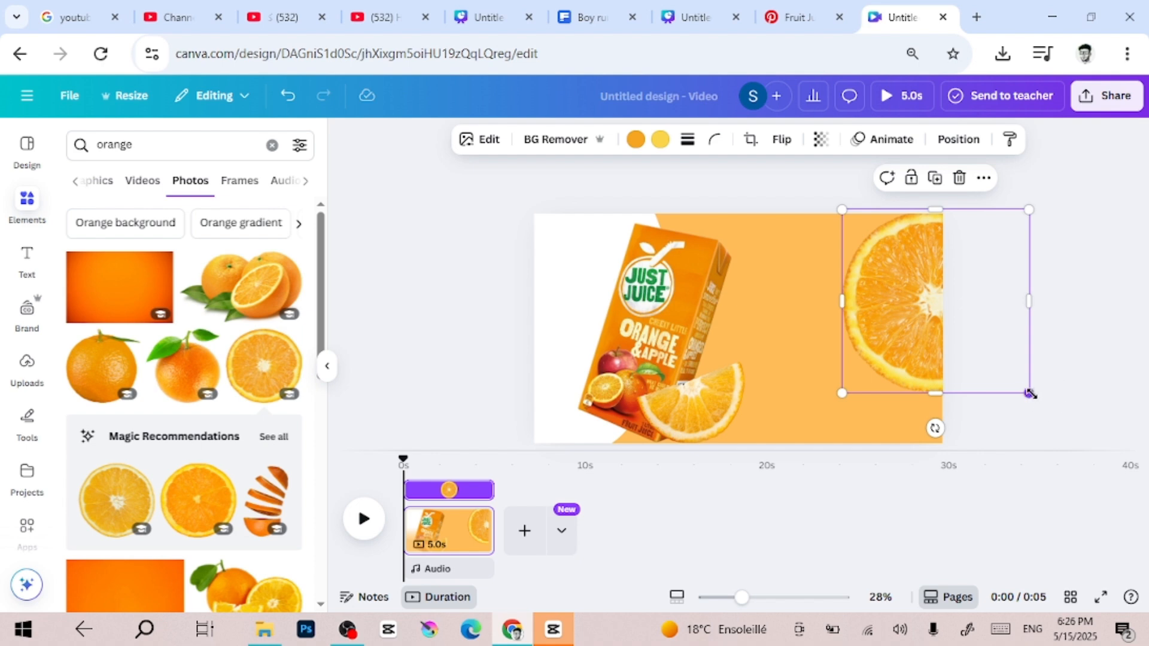
drag(1030, 393, 1096, 444)
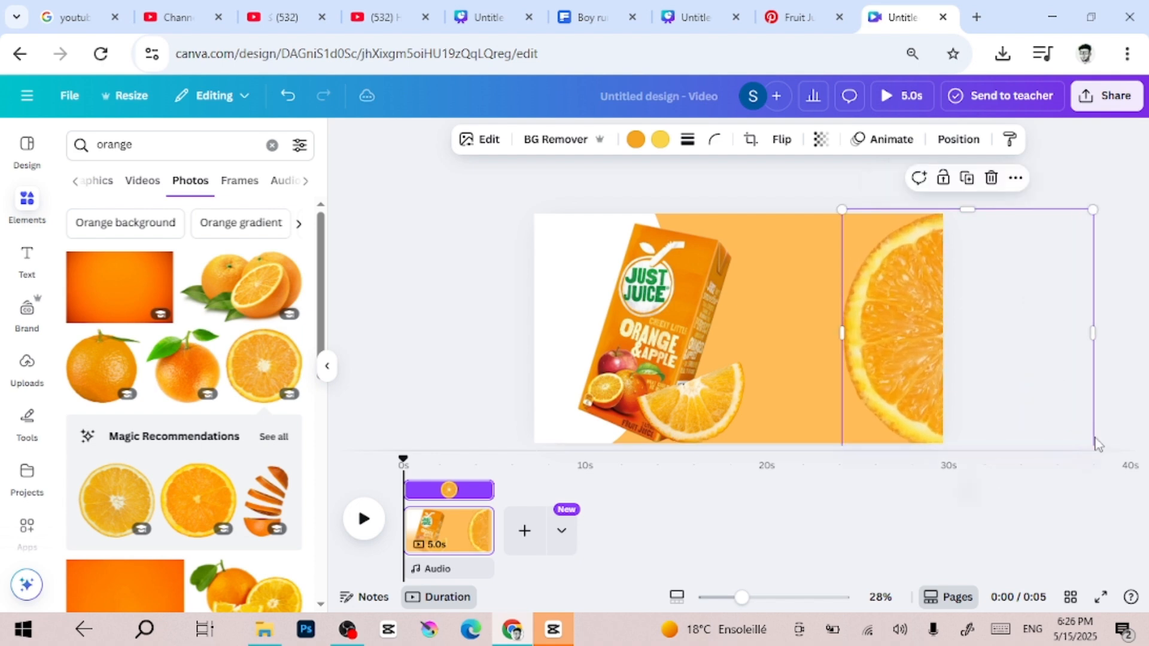
mouse_move(926, 422)
mouse_down()
mouse_move(916, 403)
mouse_move(924, 412)
mouse_up()
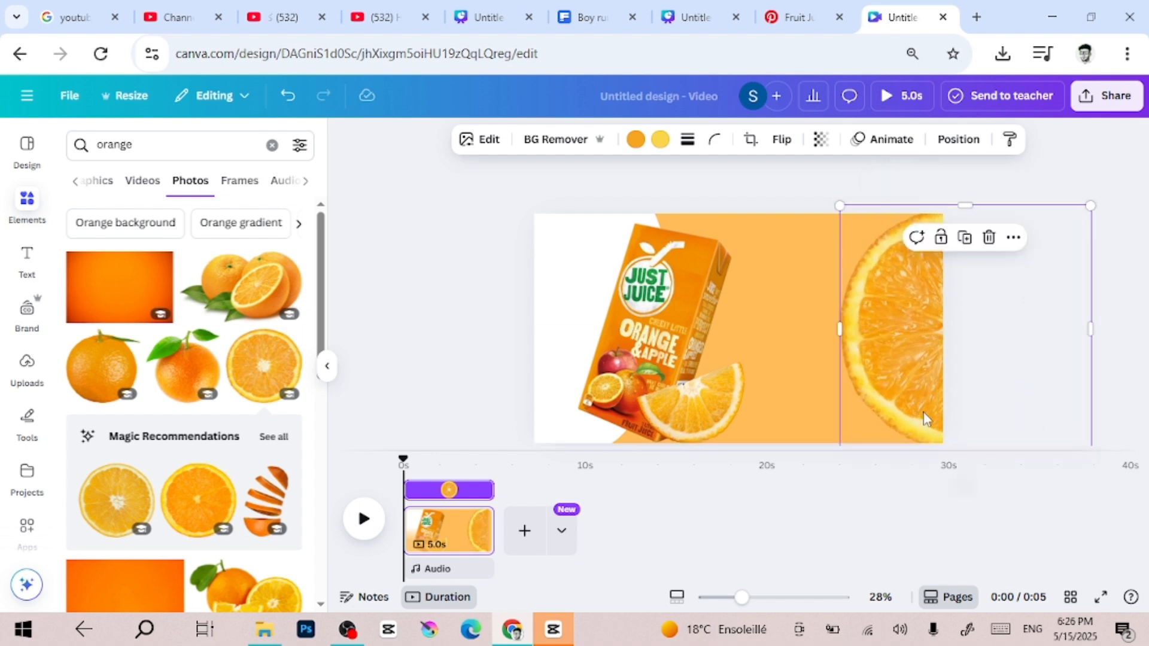
click(688, 407)
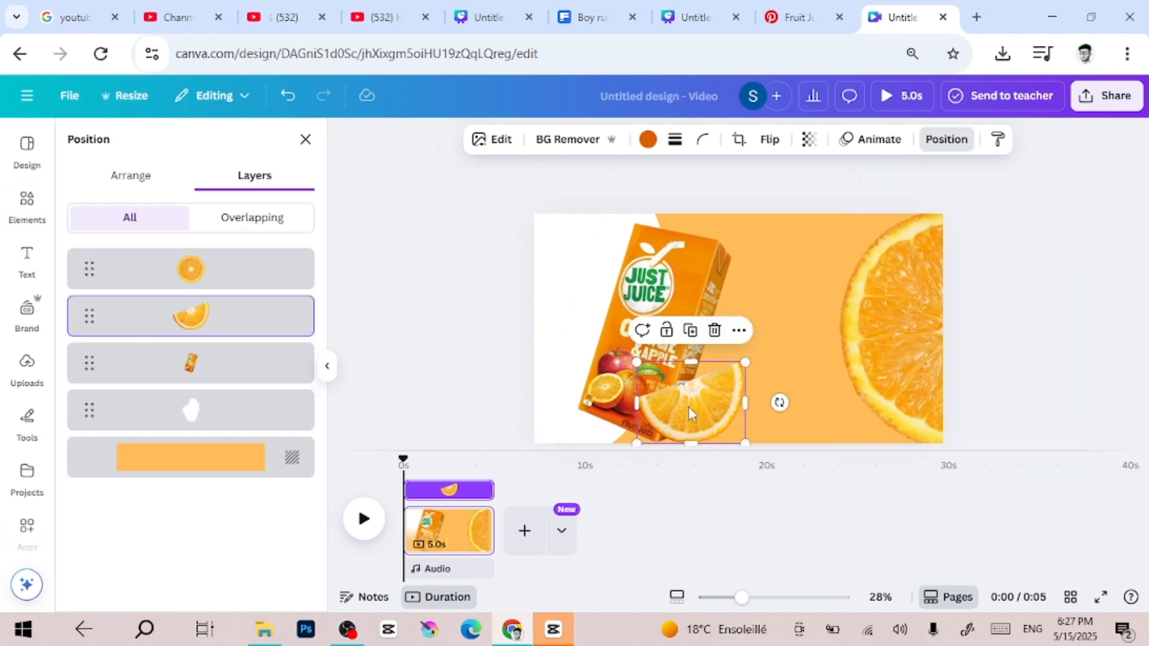
click(1055, 335)
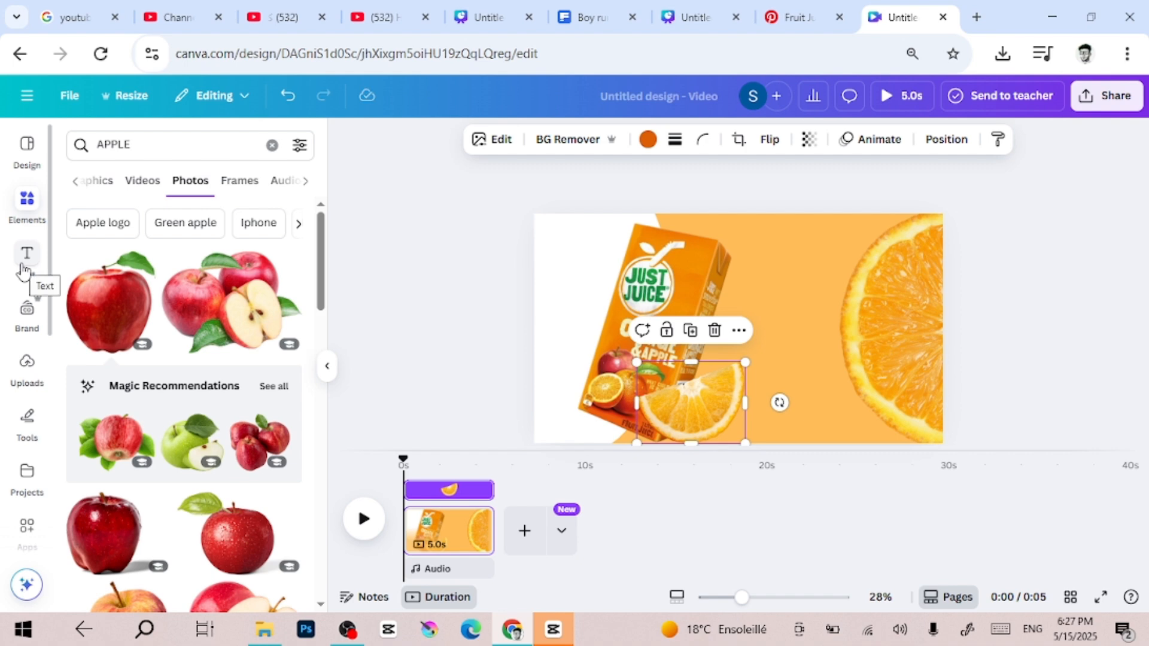
Search the elements for blob, try the lilac blob enlarged over the carton, and delete it
click(272, 147)
text(BLA)
key(BackSpace)
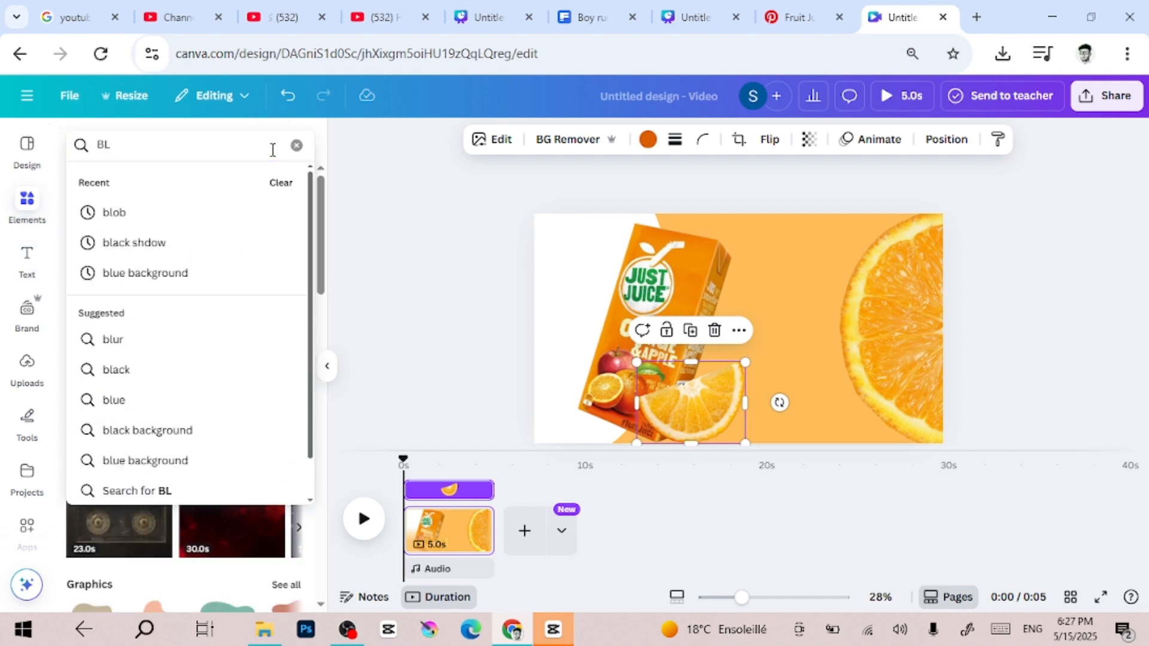
text(OBE)
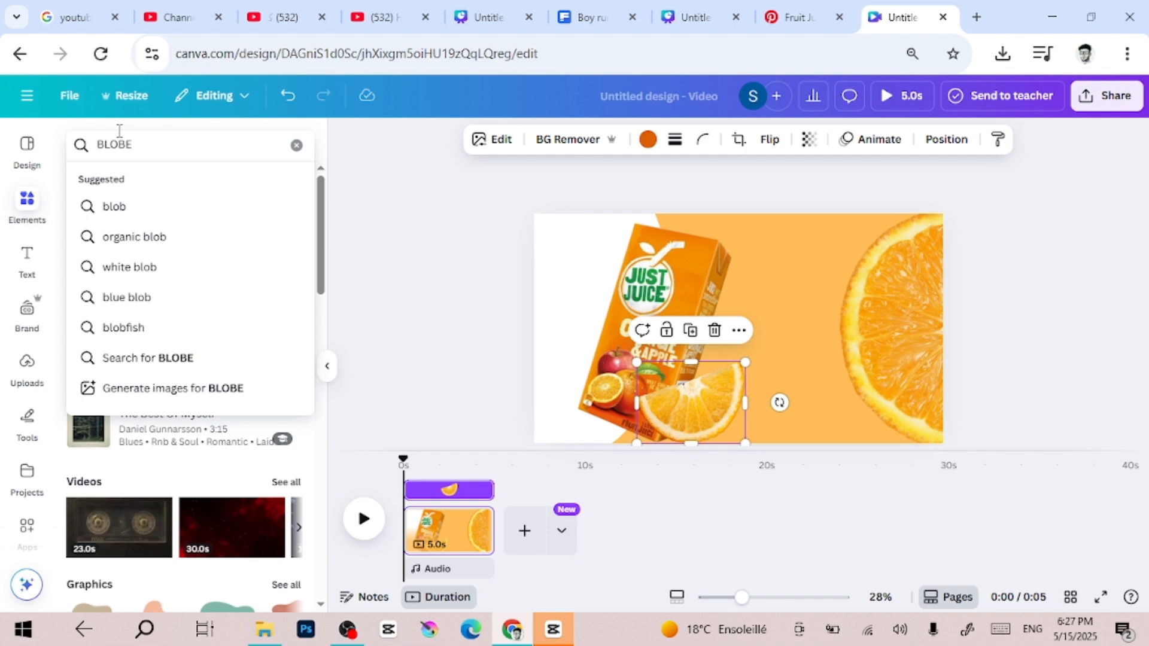
click(165, 217)
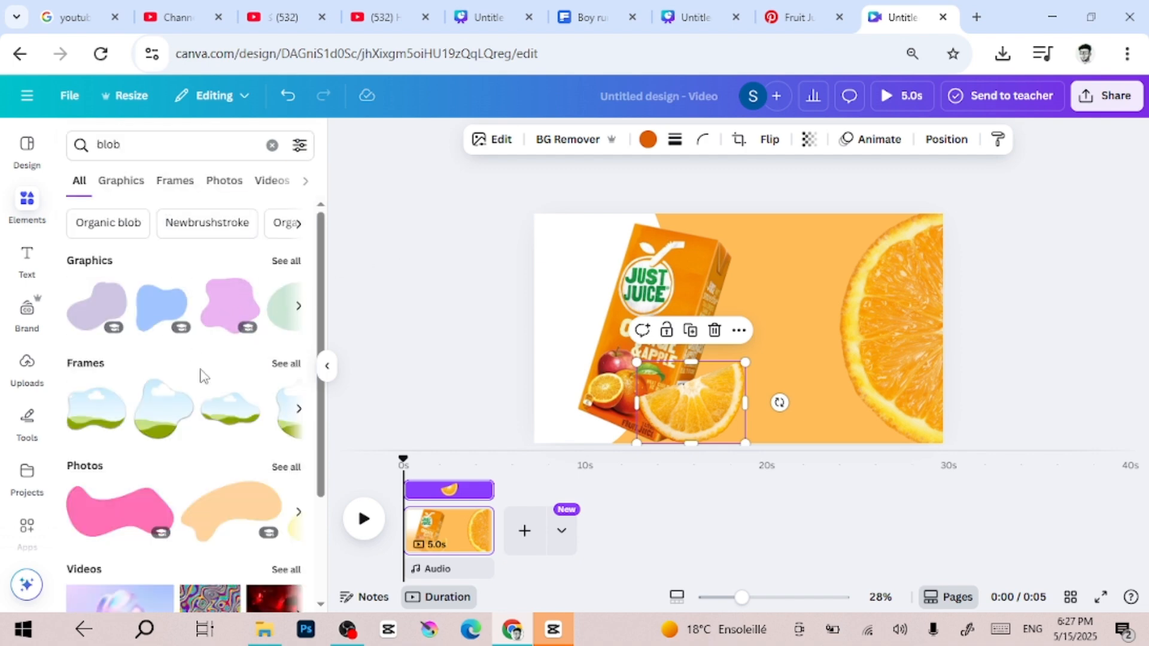
click(106, 310)
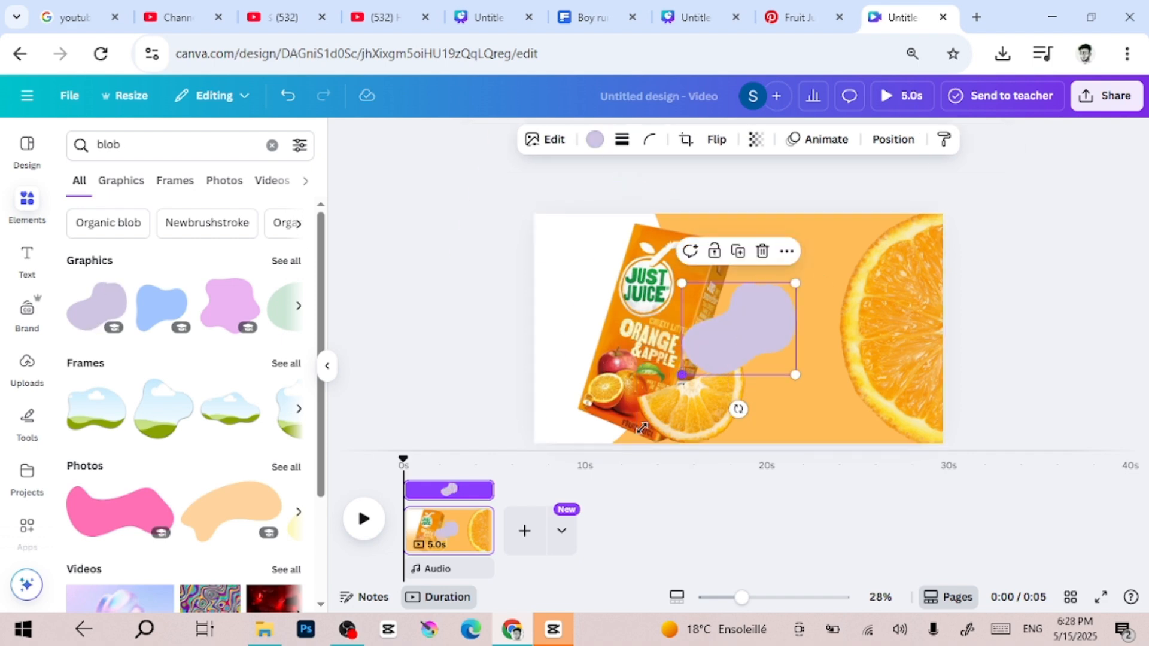
drag(641, 427, 479, 476)
drag(665, 368, 644, 244)
key(Delete)
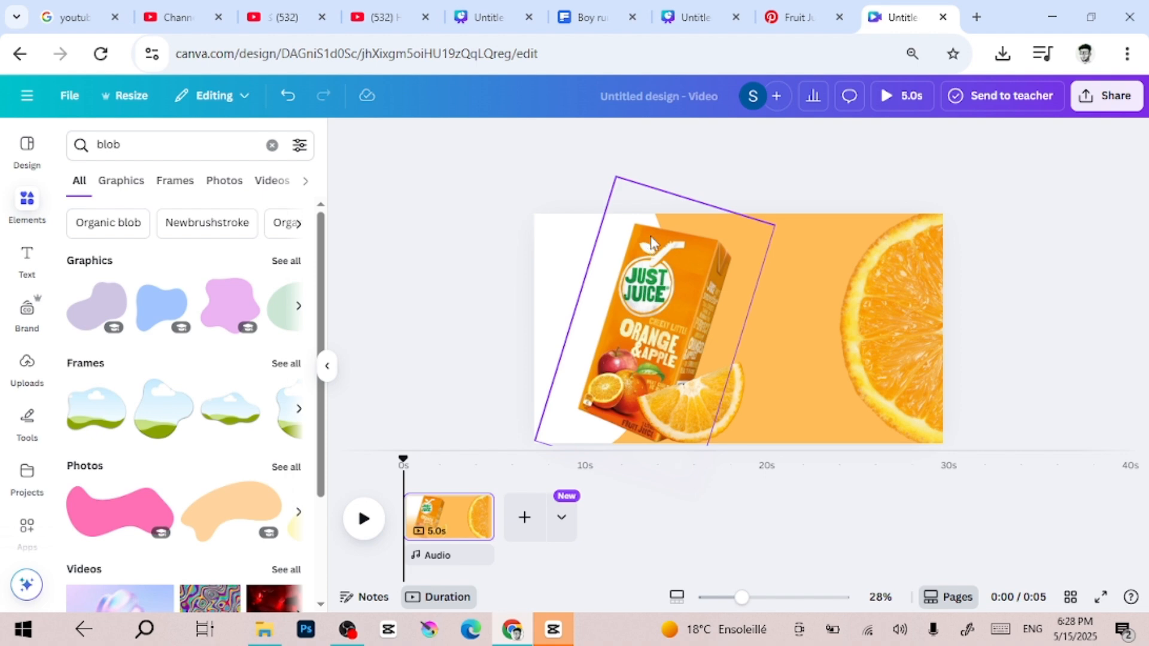
Duplicate the white blob and place the copy slightly left of the original, over the carton
click(549, 247)
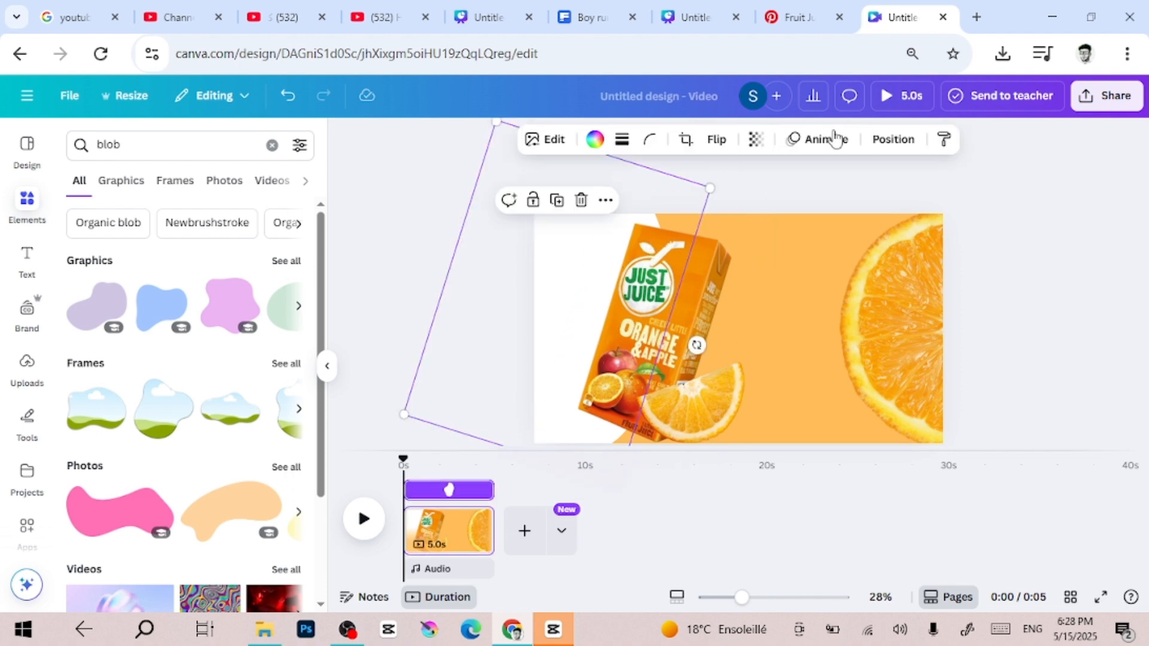
click(562, 203)
mouse_move(608, 351)
mouse_down()
mouse_move(562, 350)
mouse_move(591, 342)
mouse_up()
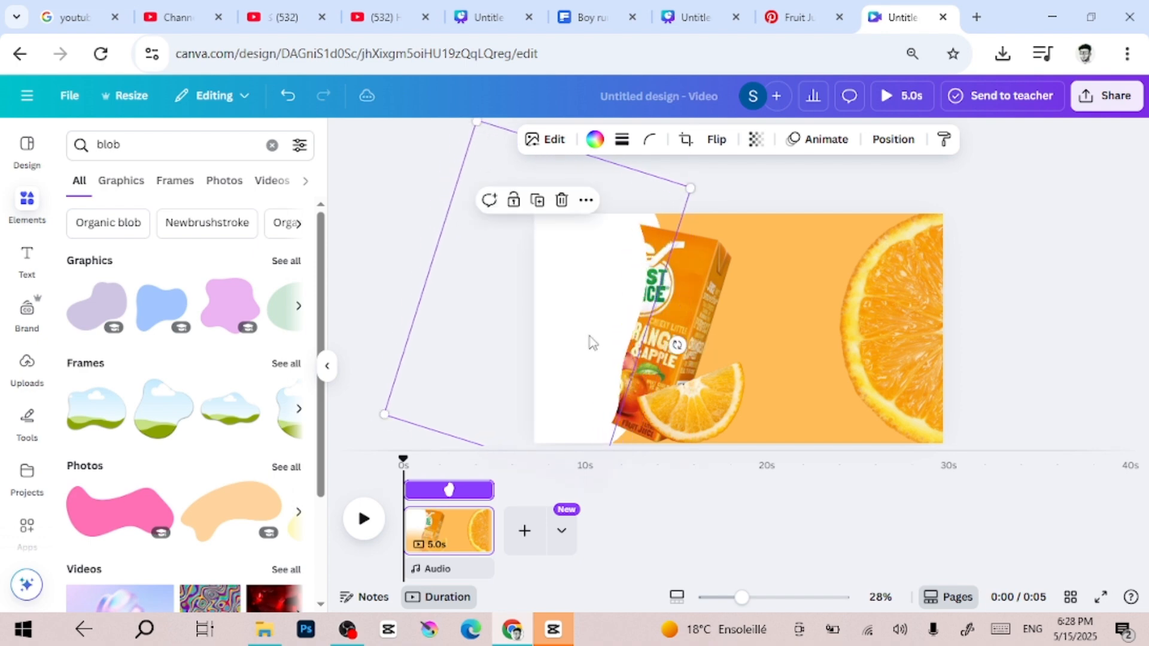
Recolour the blob copy with the document's orange and shift it left to leave a white band beside the carton
click(594, 141)
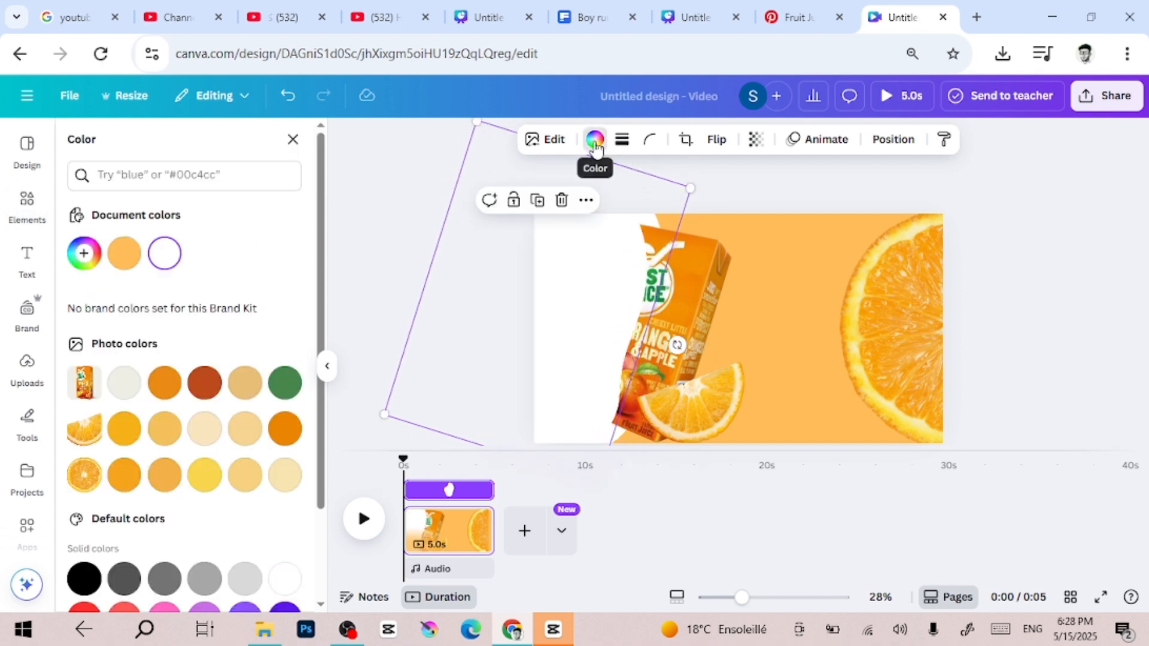
click(131, 259)
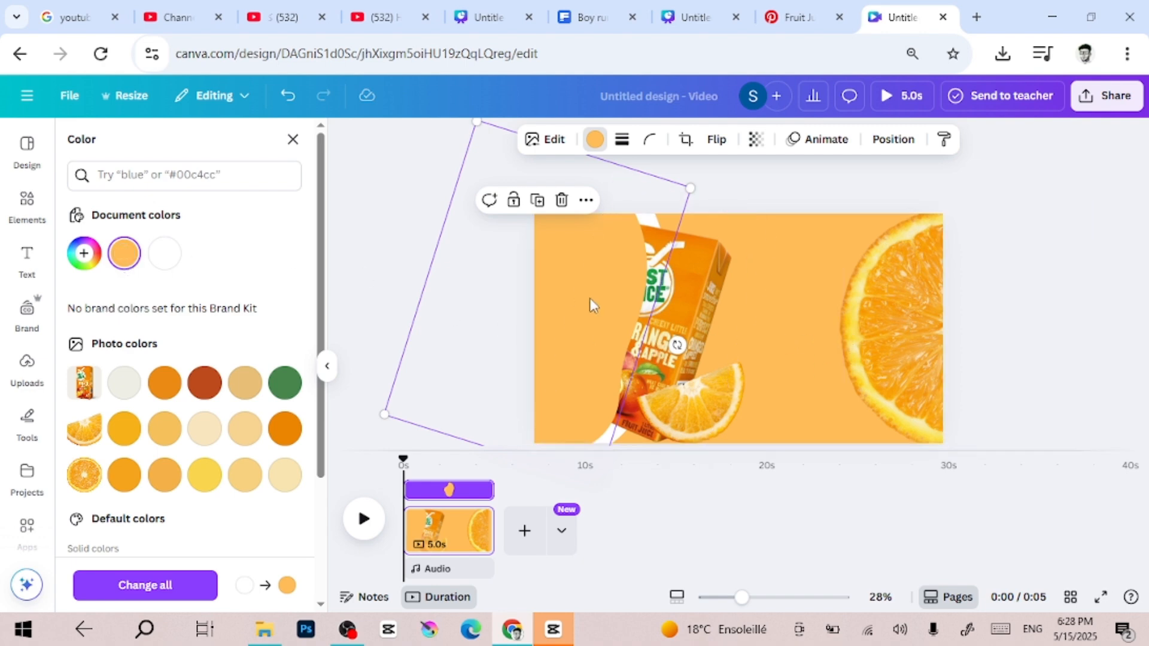
drag(590, 298, 551, 301)
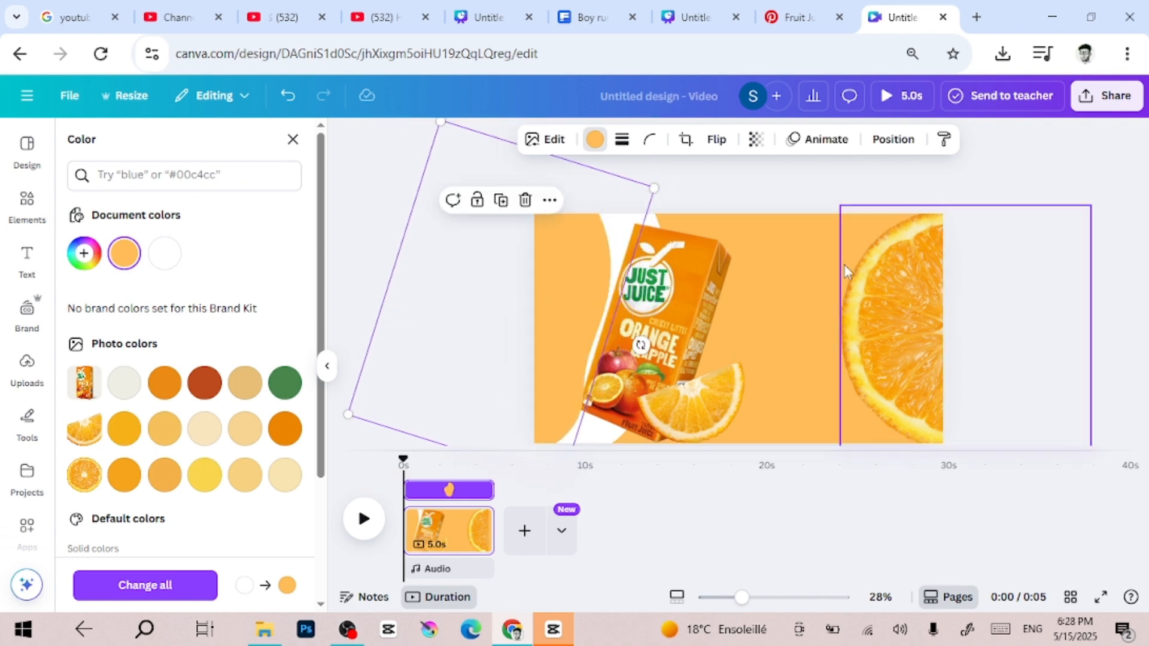
Add a heading to the page with the text ORANGE
click(25, 258)
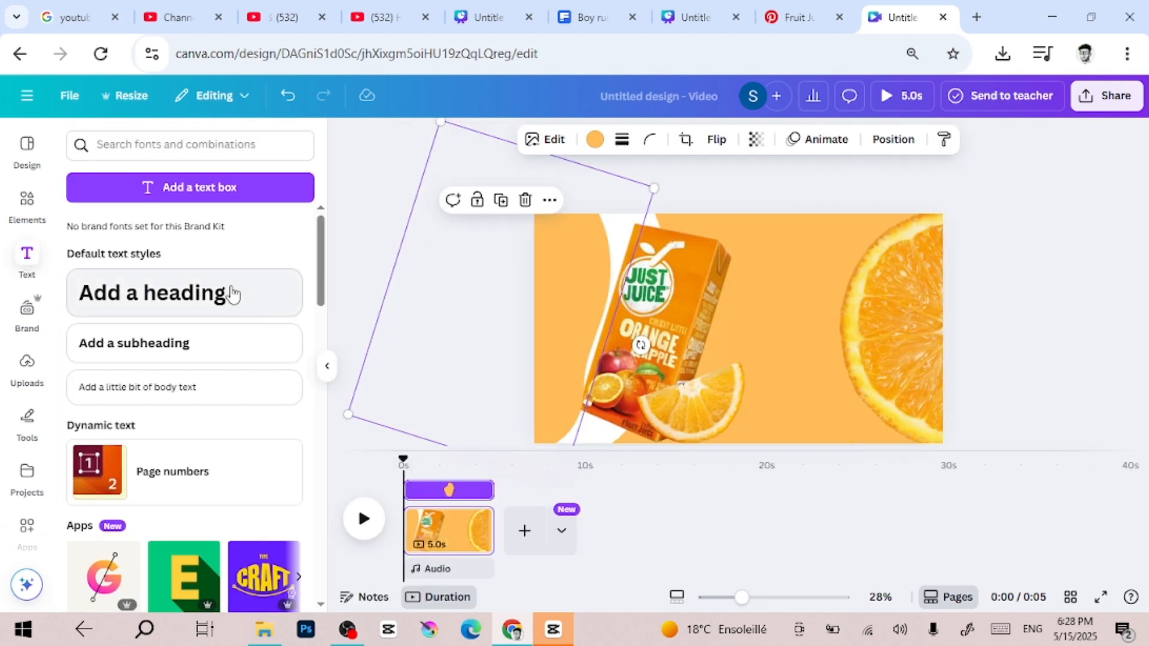
click(230, 294)
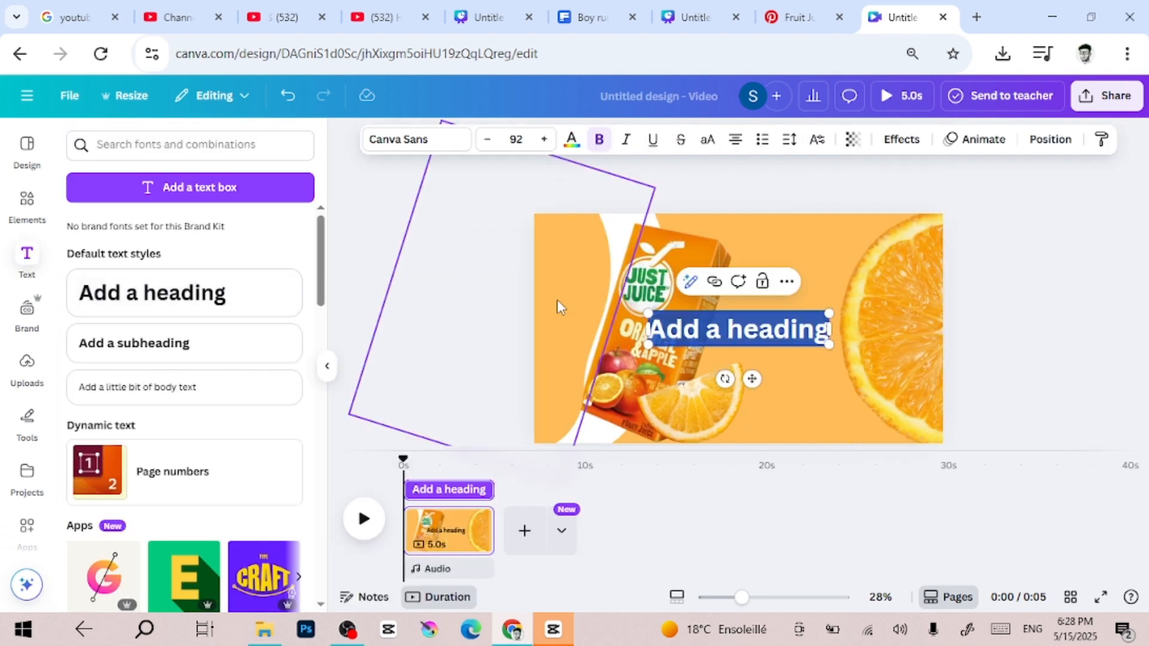
text(O)
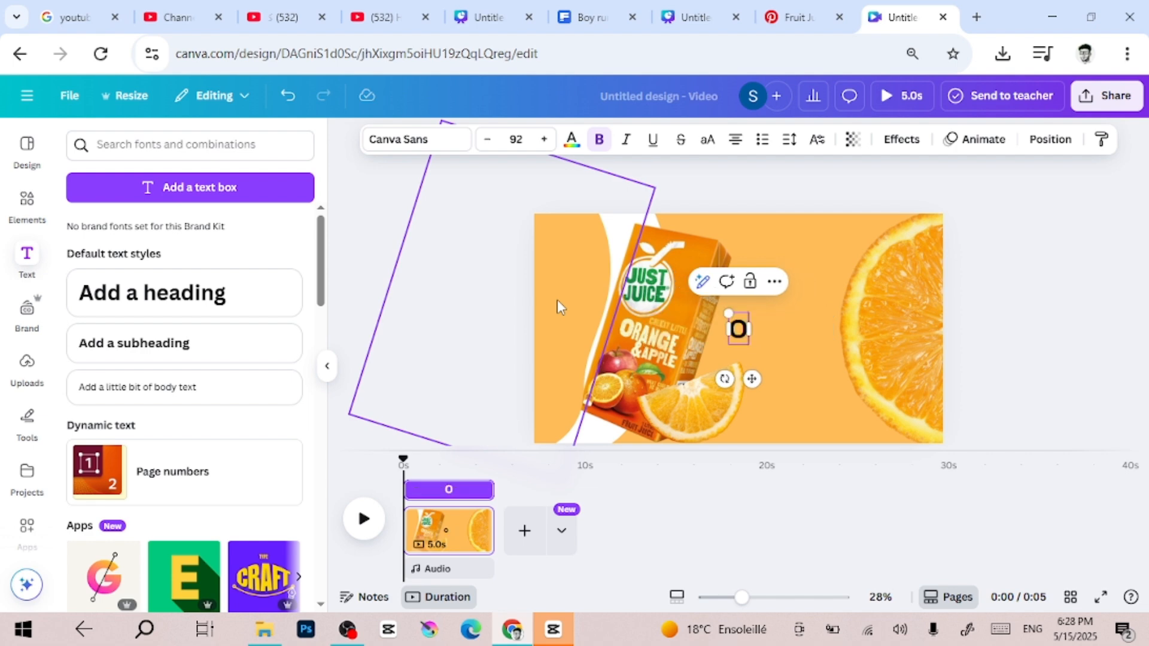
text(RANGE)
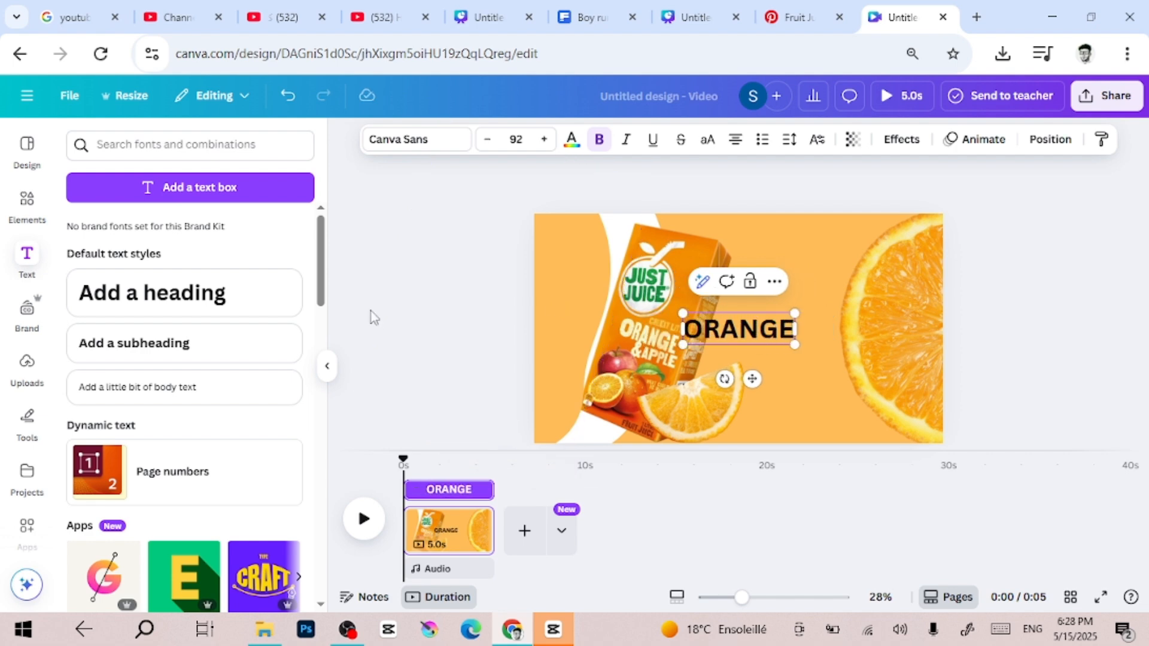
click(442, 267)
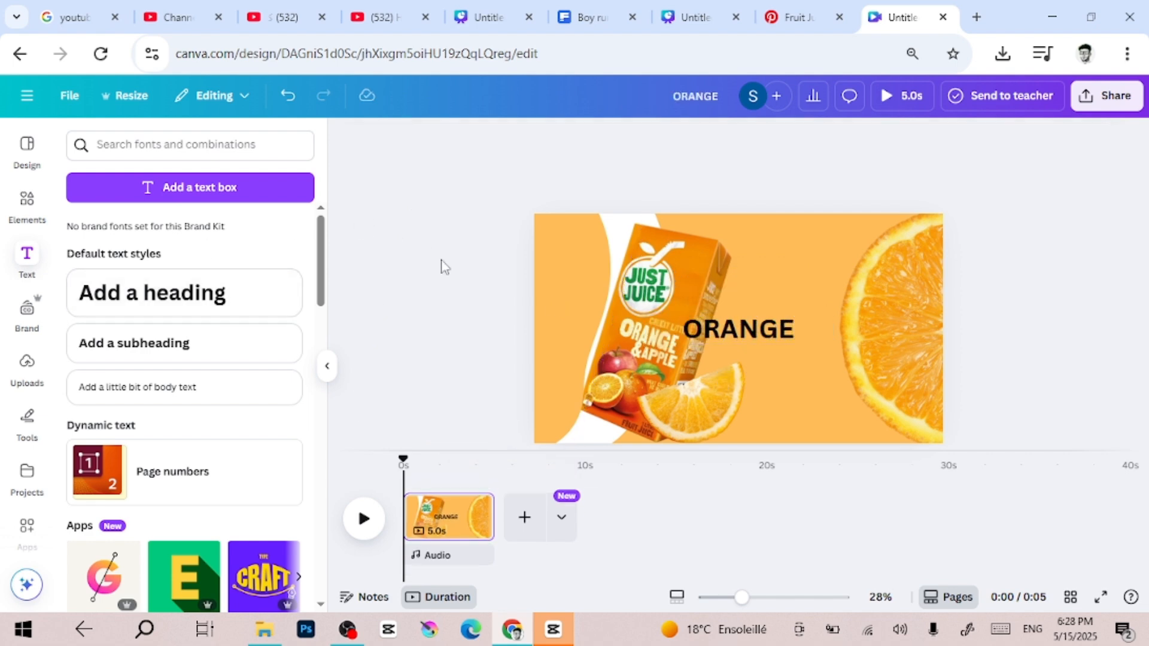
Set the ORANGE heading's font to Lazydog
click(768, 331)
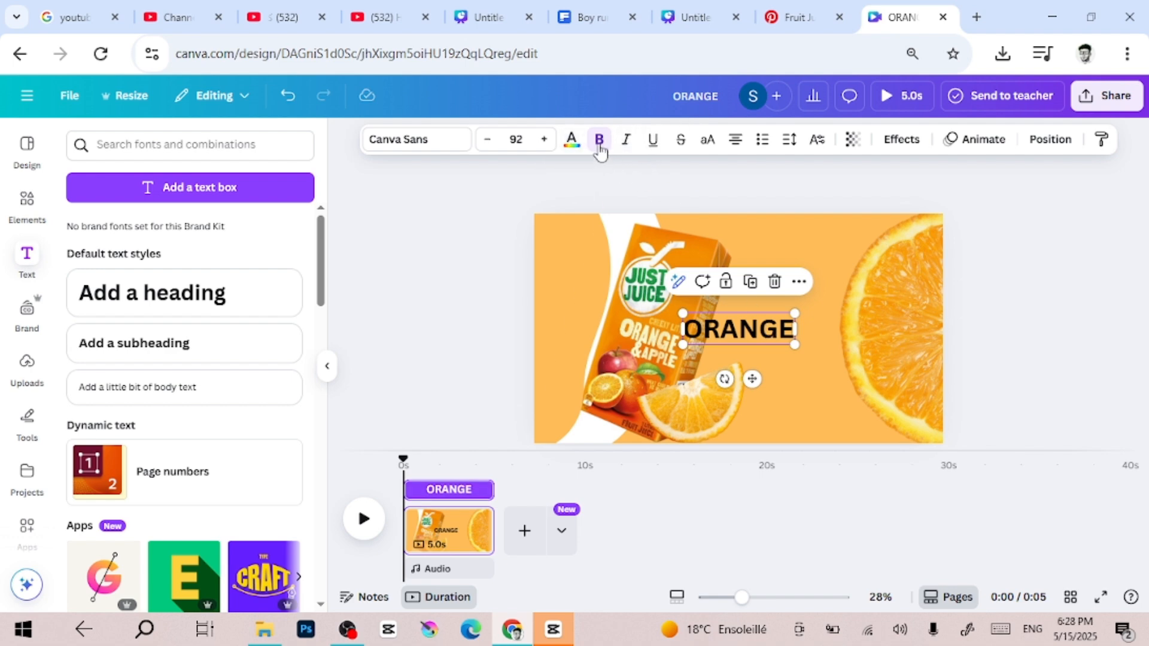
click(446, 147)
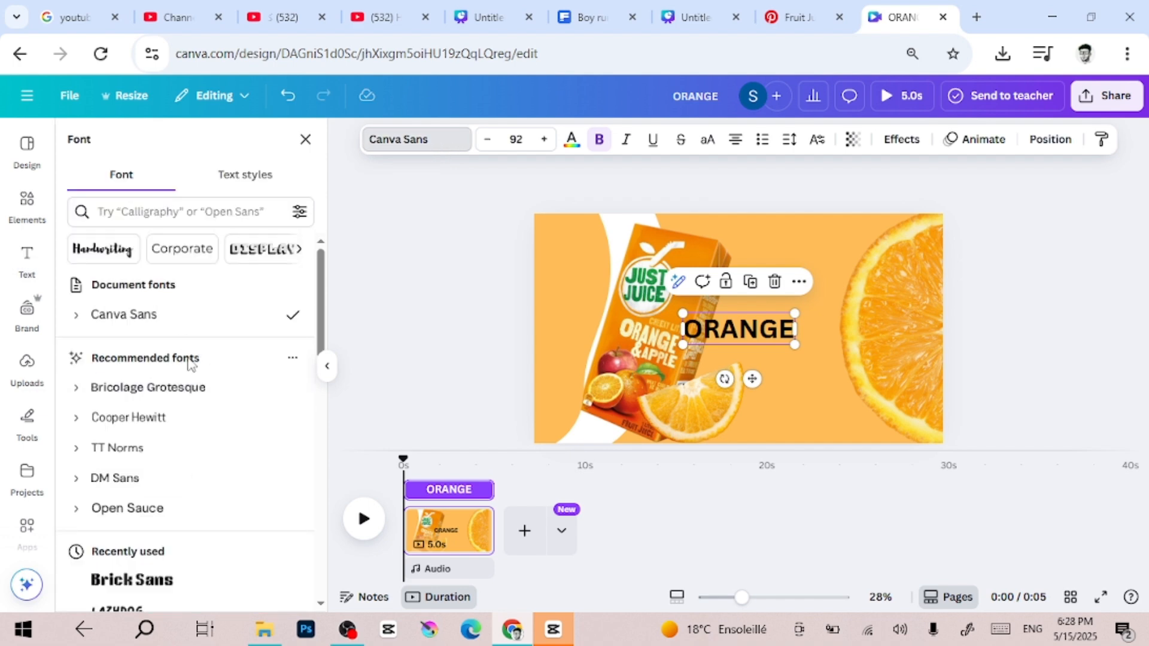
scroll(187, 365, down, 5)
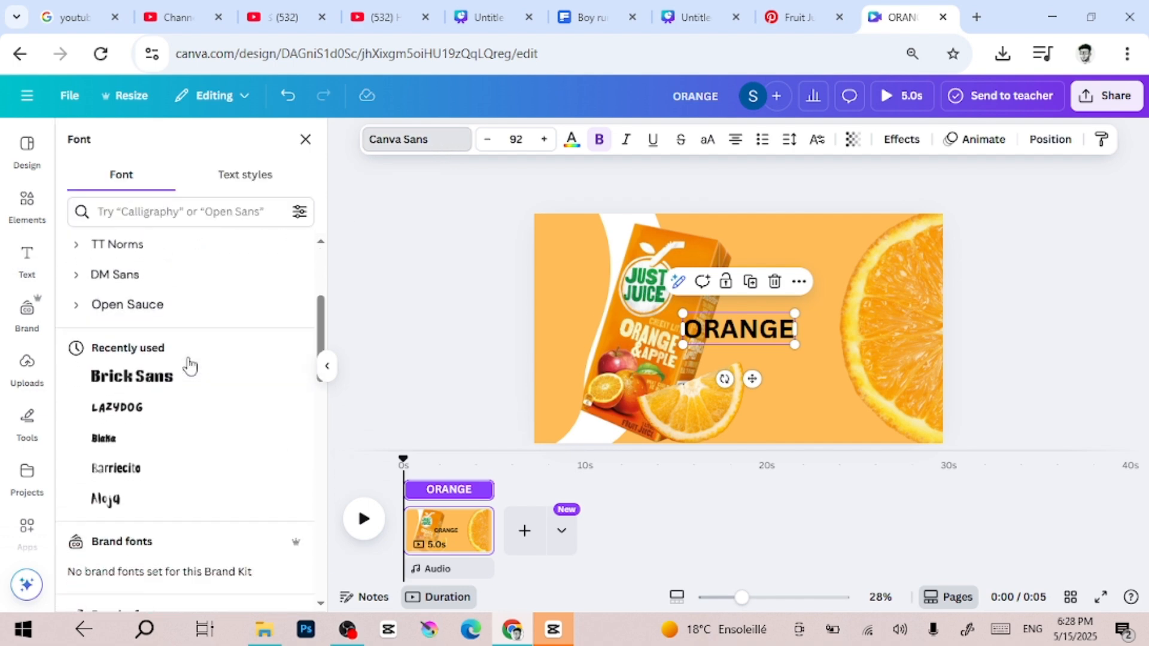
click(172, 370)
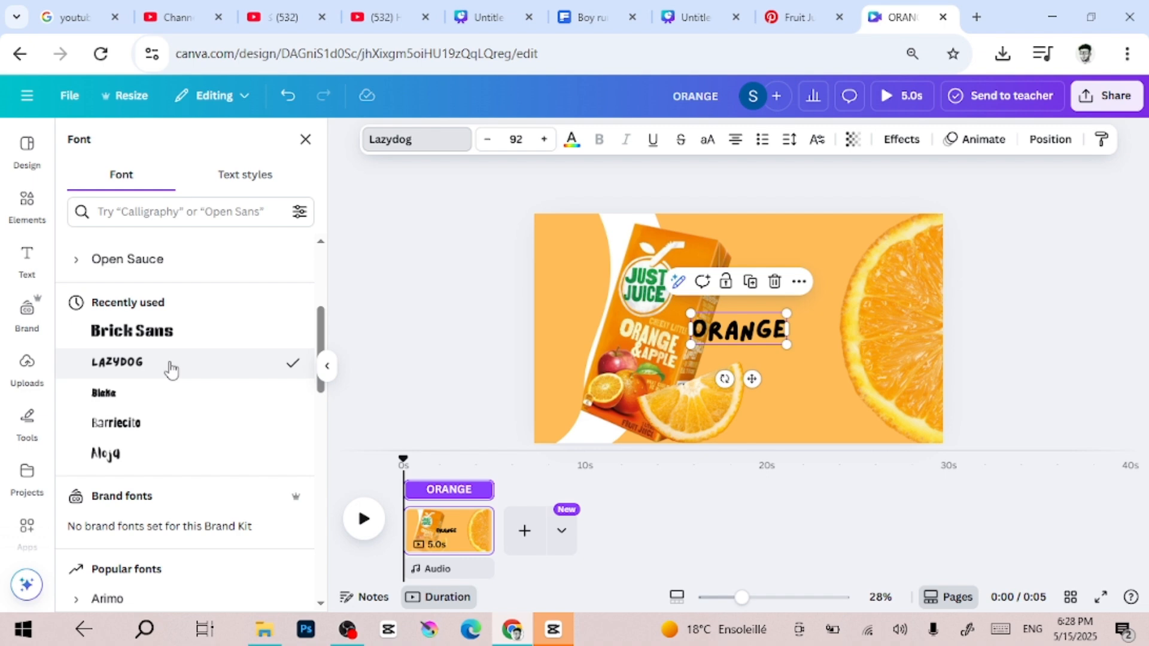
click(433, 140)
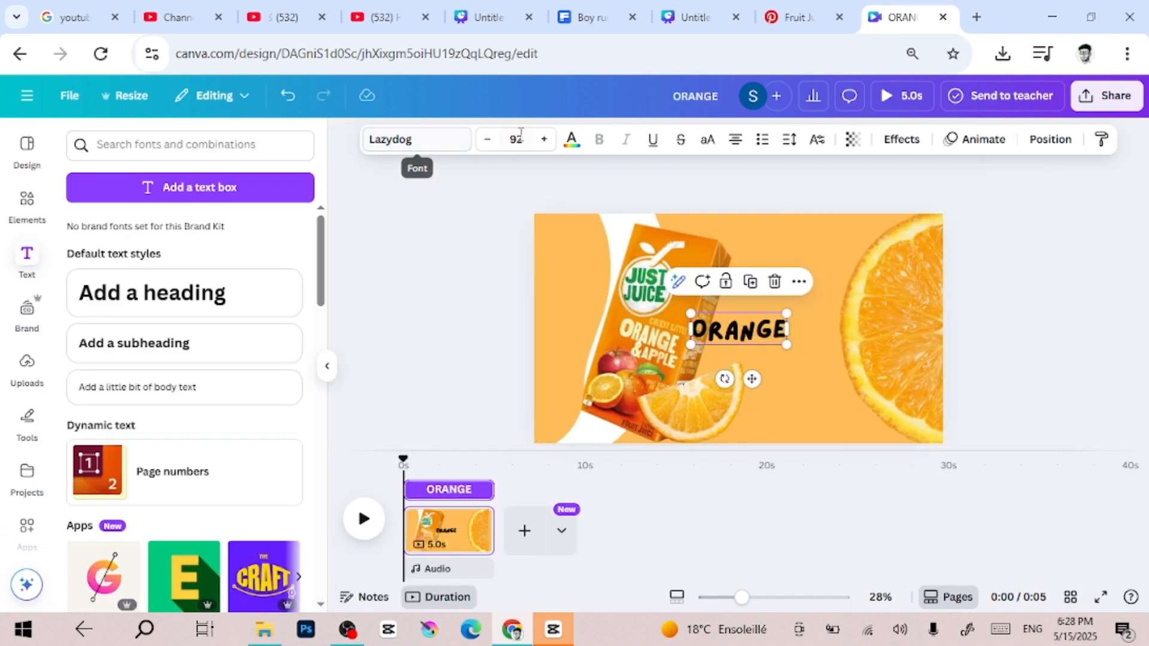
Colour the ORANGE heading white, enlarge it to size 143 and place it in the page's upper right, partly over the round slice
click(572, 143)
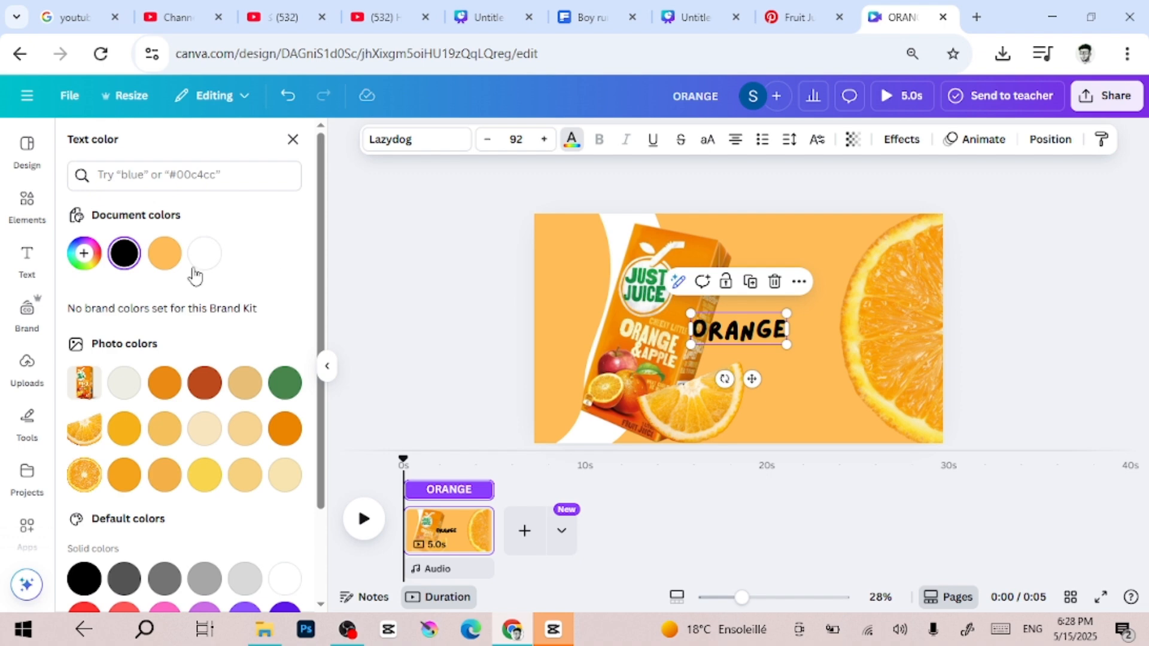
click(203, 253)
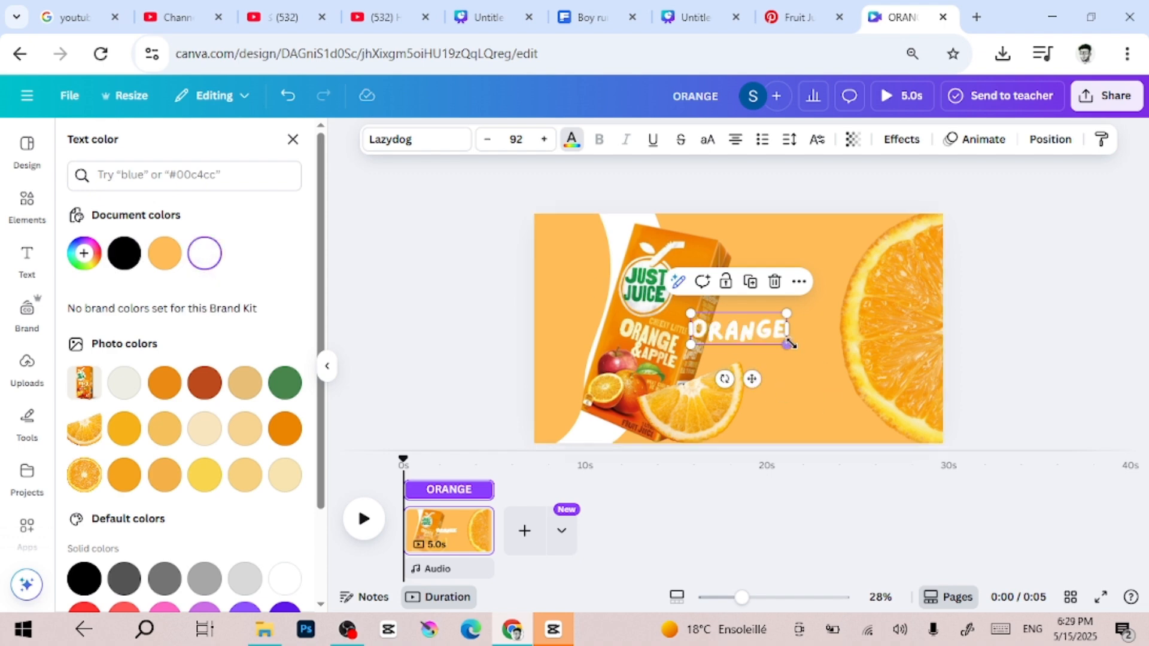
drag(787, 344, 864, 275)
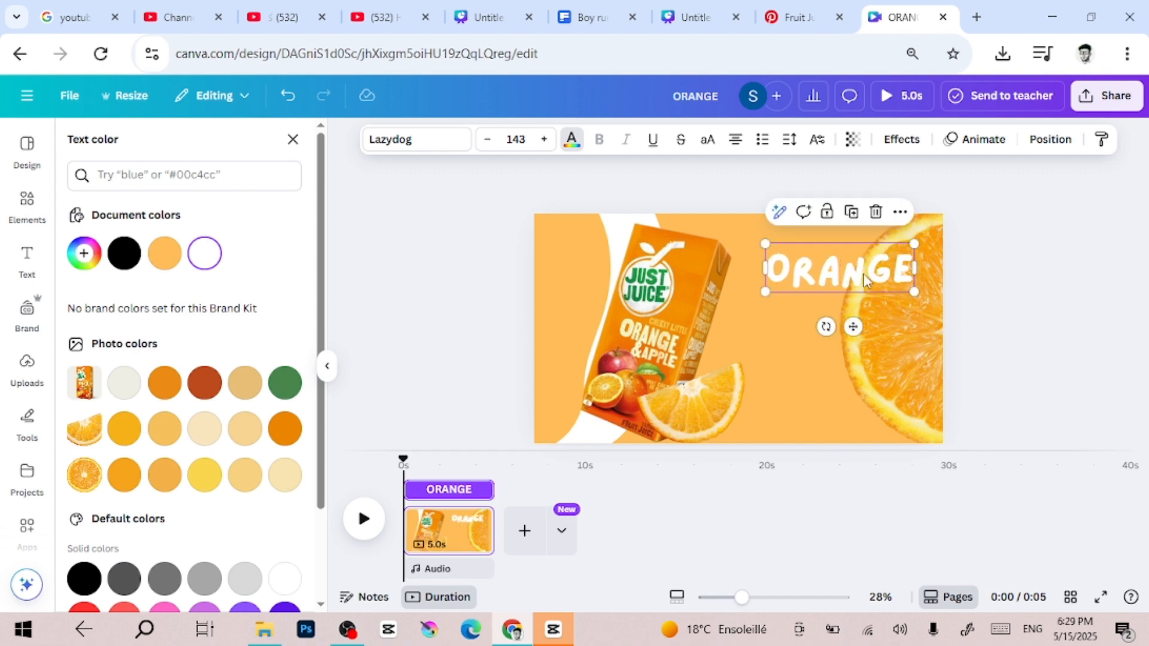
click(469, 322)
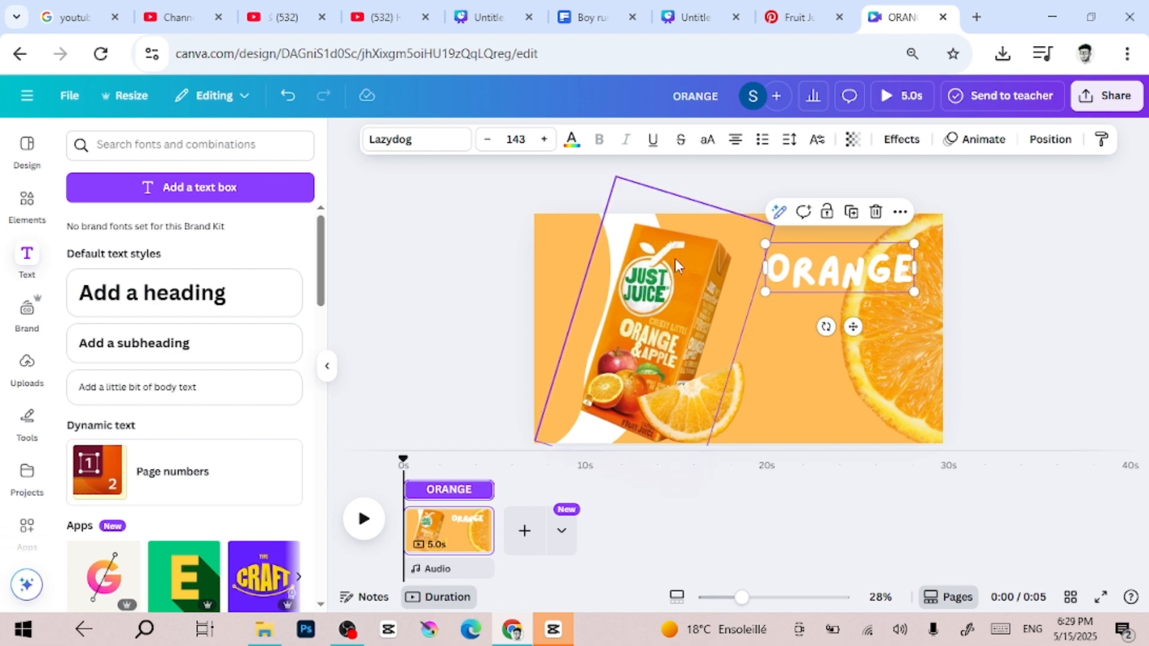
Add a second heading with the text JUICE below ORANGE
click(255, 307)
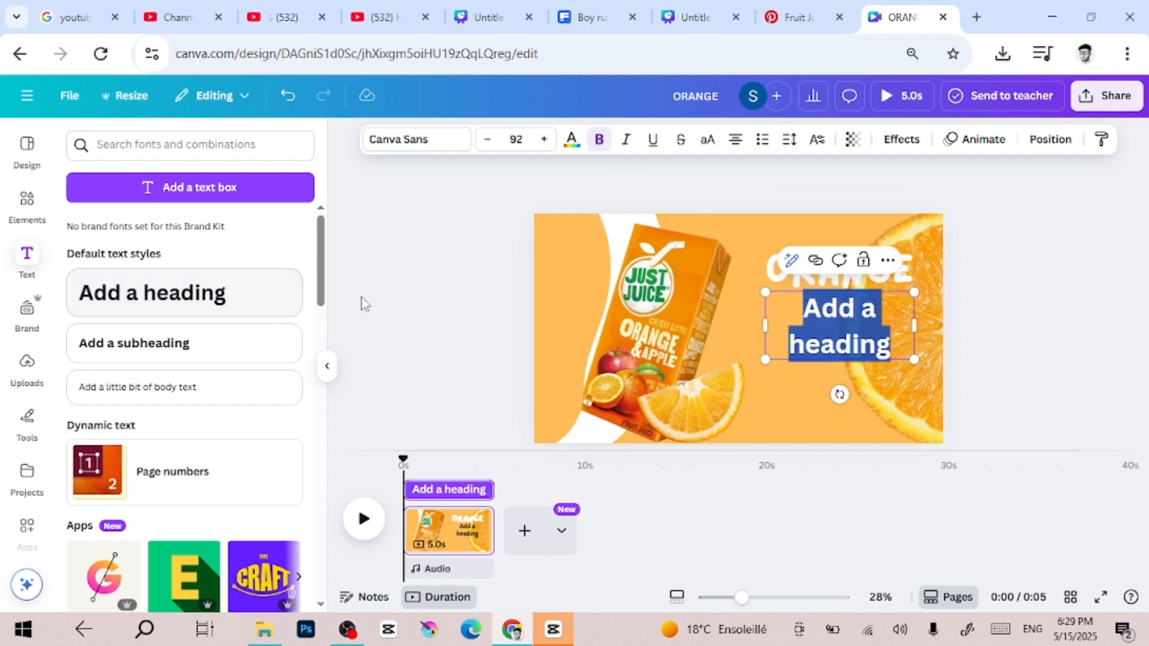
text(JUICE)
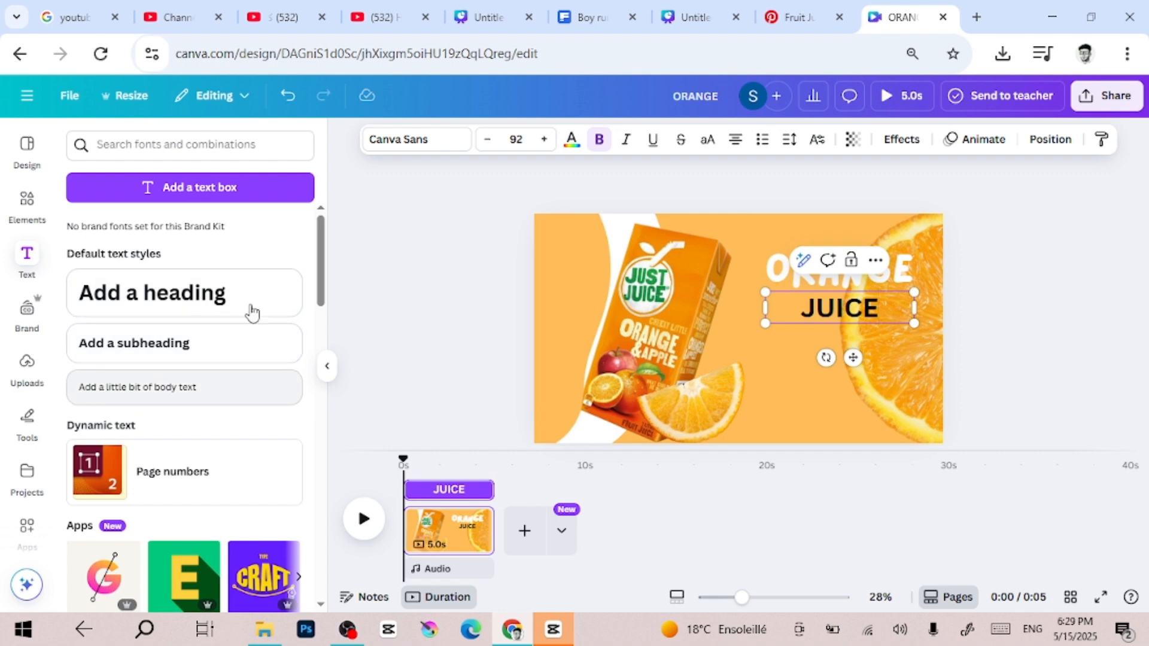
click(465, 264)
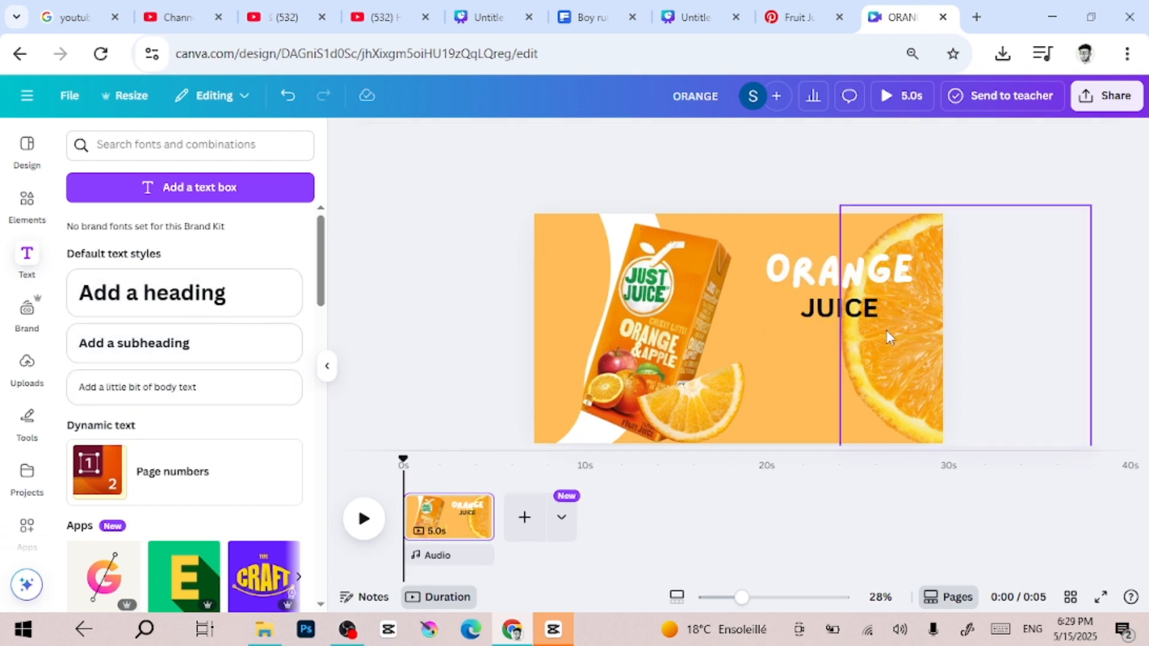
Colour the JUICE heading white and set its font to Brick Sans
click(851, 321)
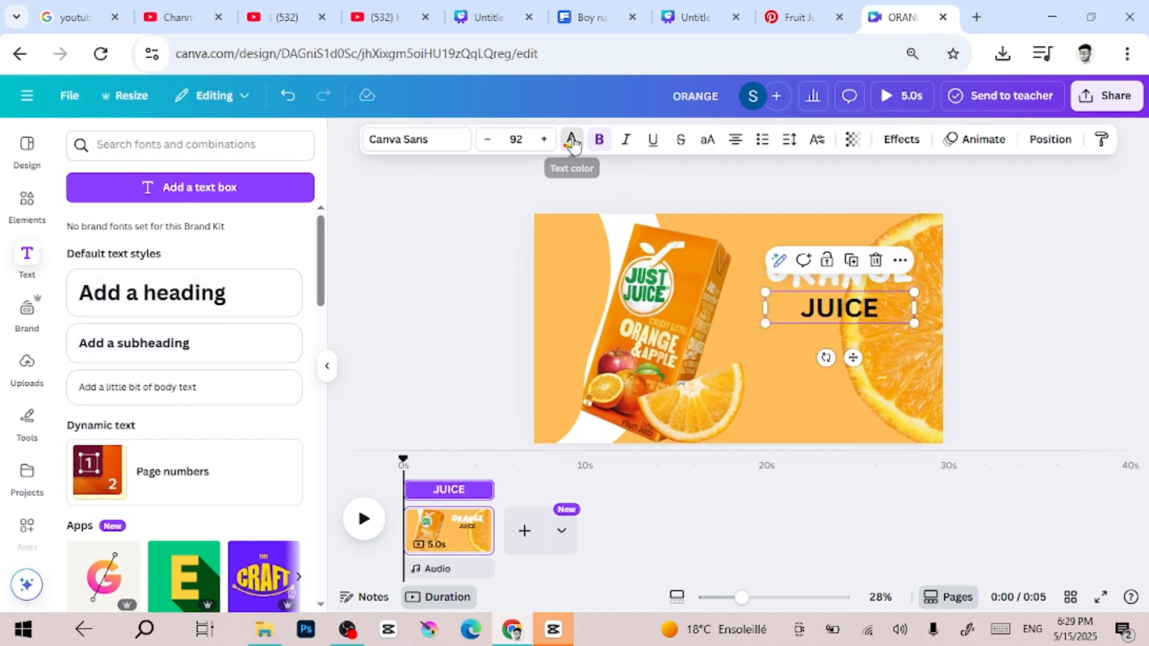
click(572, 141)
click(205, 253)
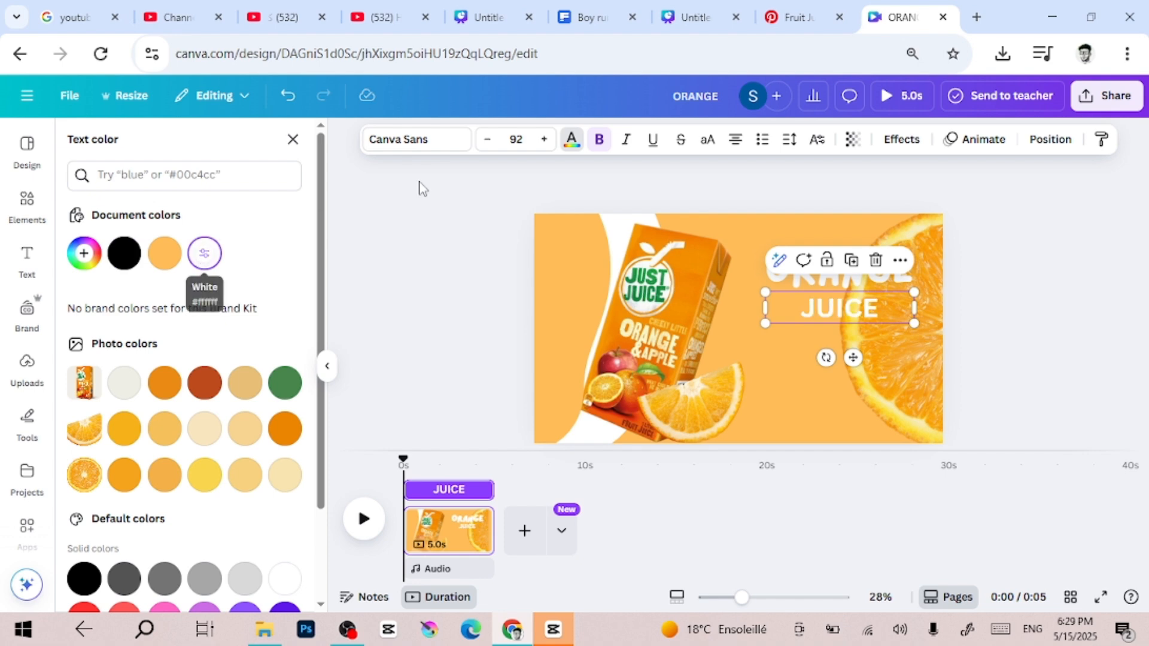
click(413, 147)
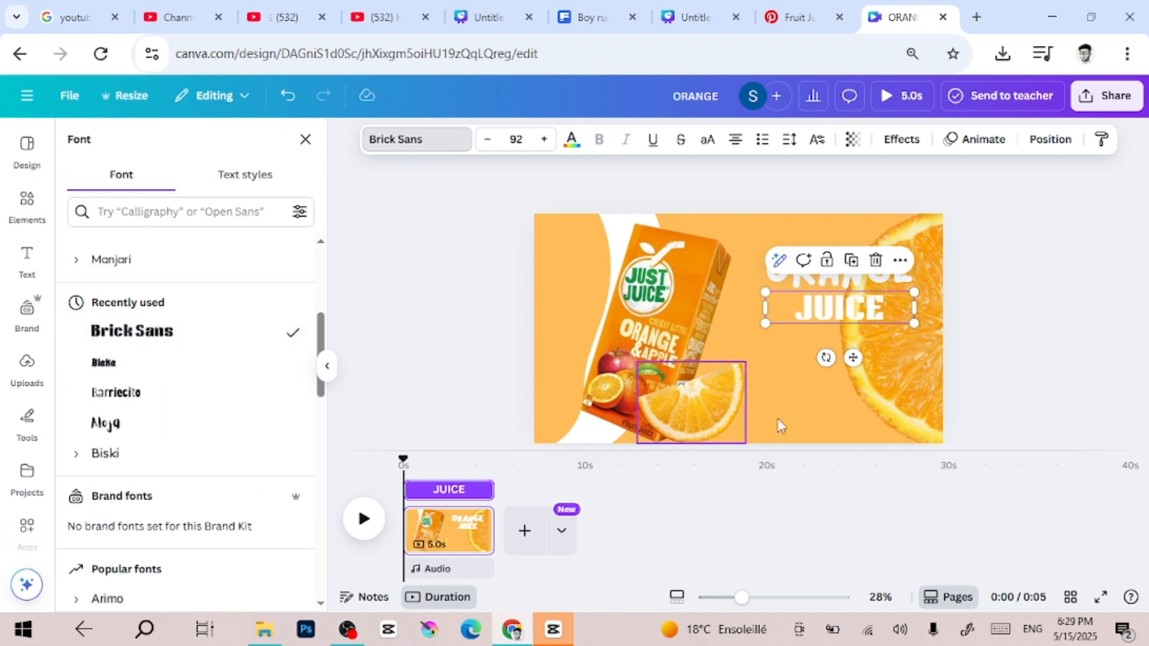
Enlarge the JUICE heading to size 184 and place it directly beneath ORANGE
drag(765, 323, 672, 482)
drag(737, 338, 783, 356)
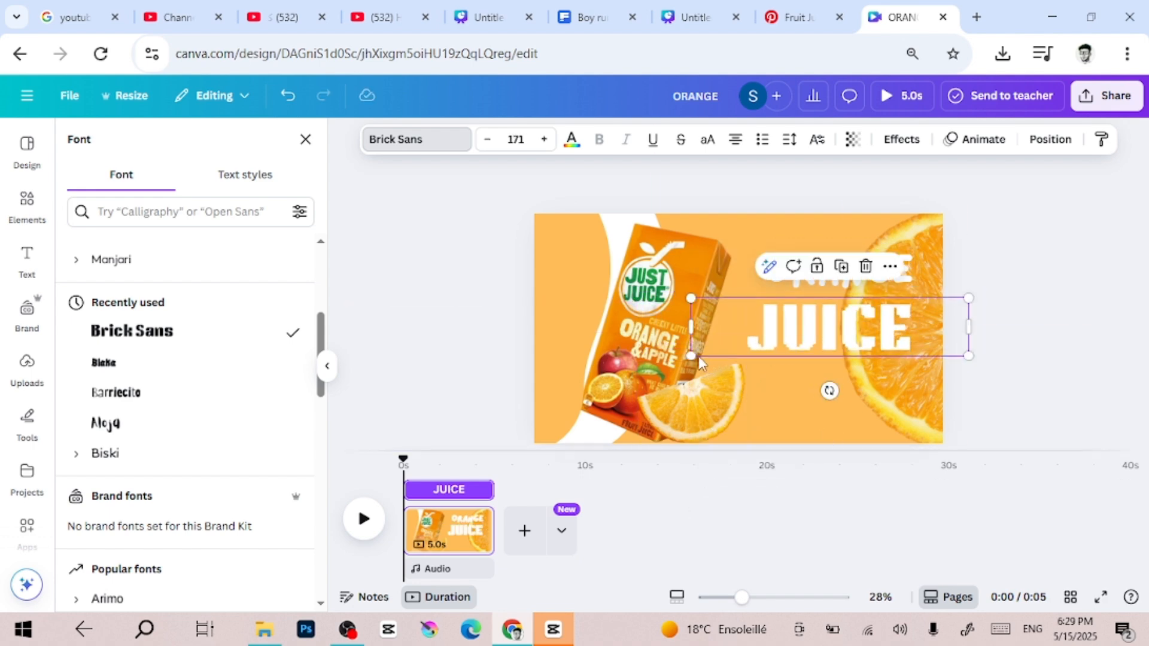
mouse_move(691, 355)
mouse_down()
mouse_move(658, 366)
mouse_move(688, 359)
mouse_up()
drag(857, 337, 858, 321)
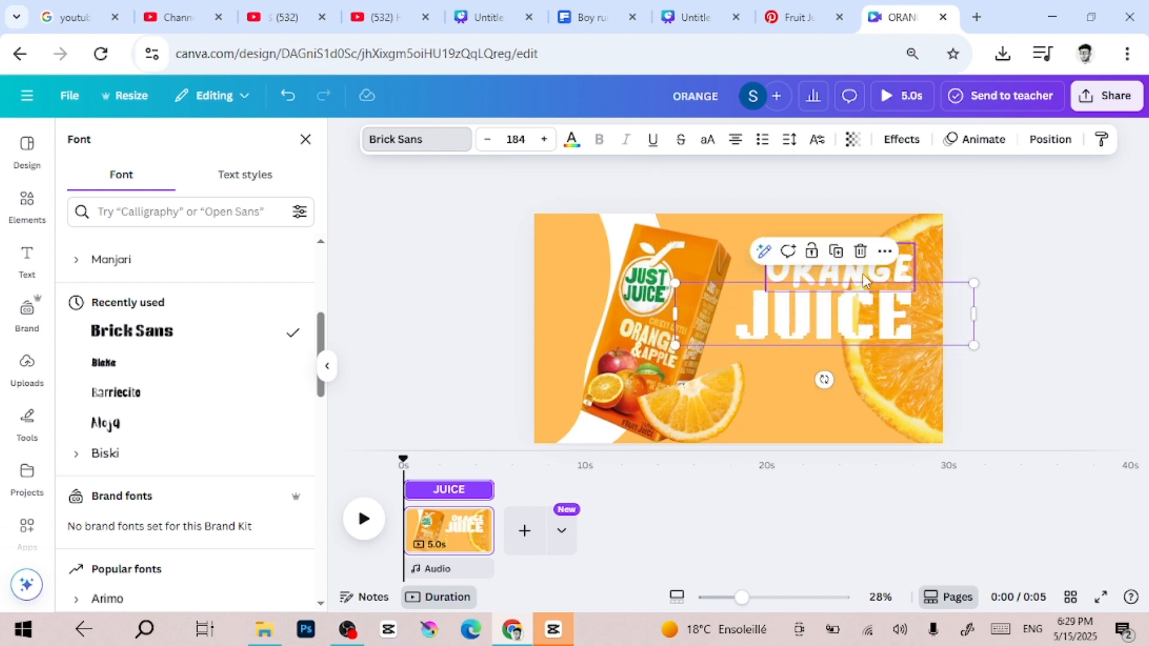
Resize the ORANGE heading to 142 and shift it slightly left so it sits centred above JUICE
click(880, 276)
mouse_move(771, 294)
mouse_down()
mouse_move(744, 297)
mouse_move(765, 288)
mouse_up()
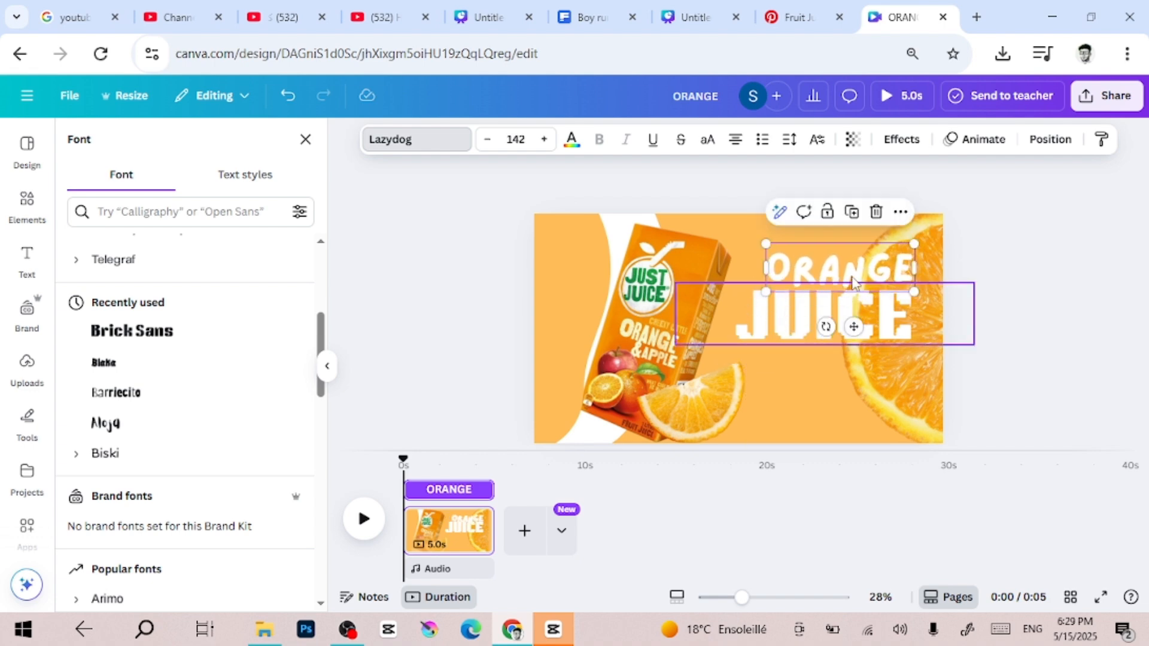
click(852, 287)
click(868, 270)
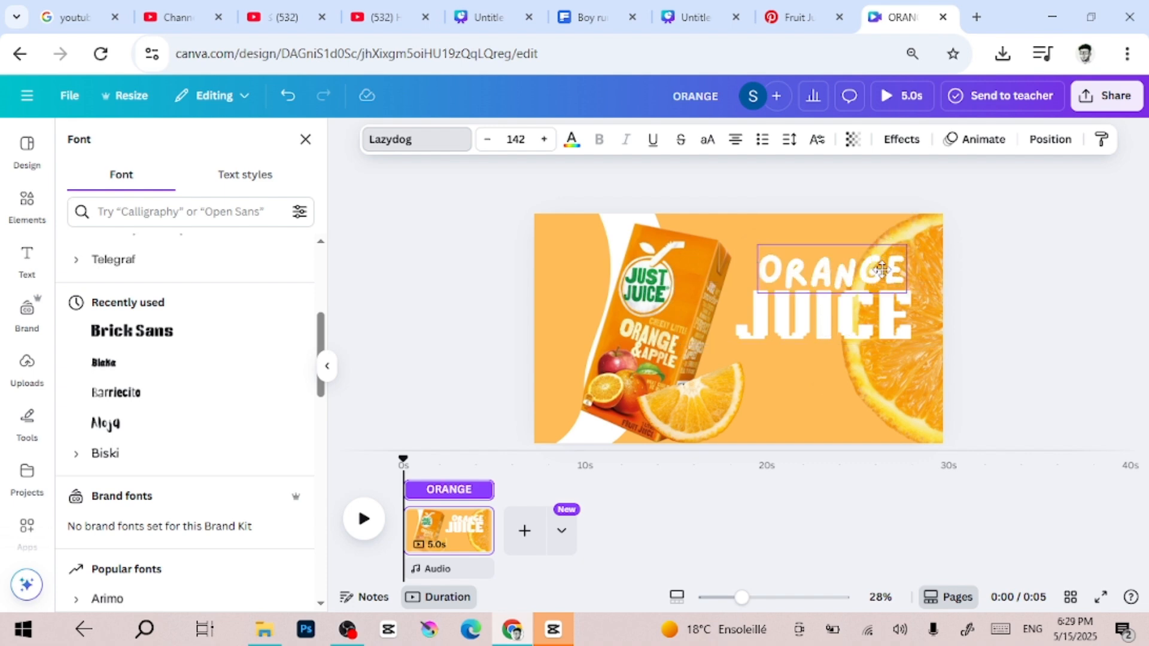
drag(881, 269, 879, 269)
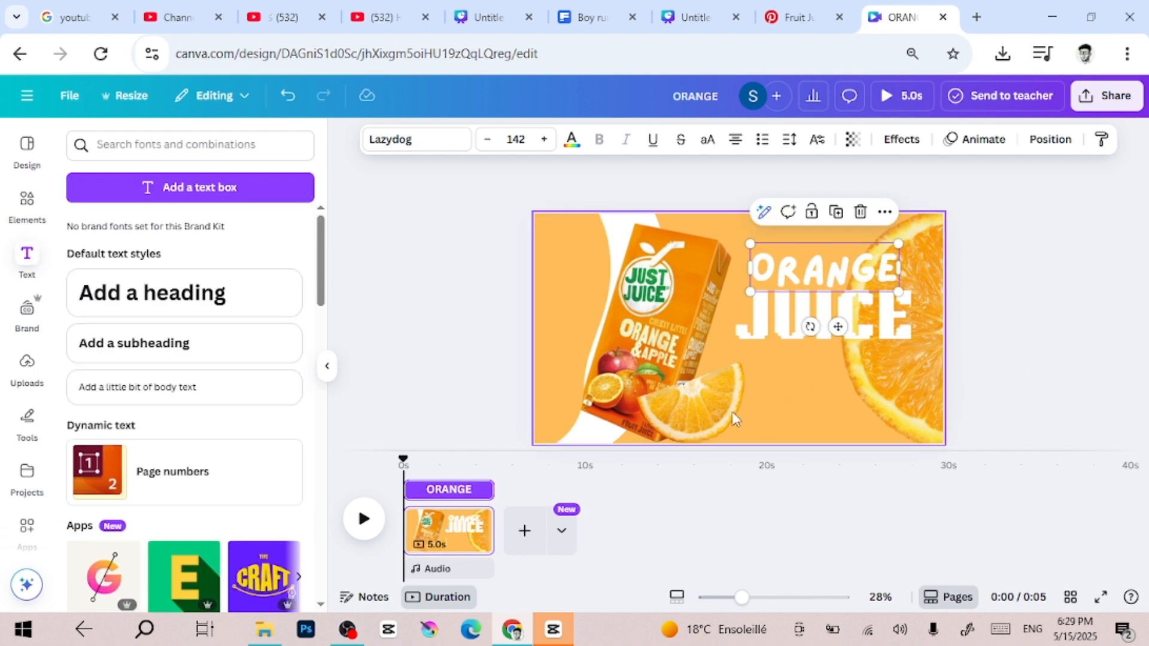
Duplicate the orange wedge and place the copy, turned upright and shrunk, at the carton's upper right corner
click(702, 409)
click(690, 330)
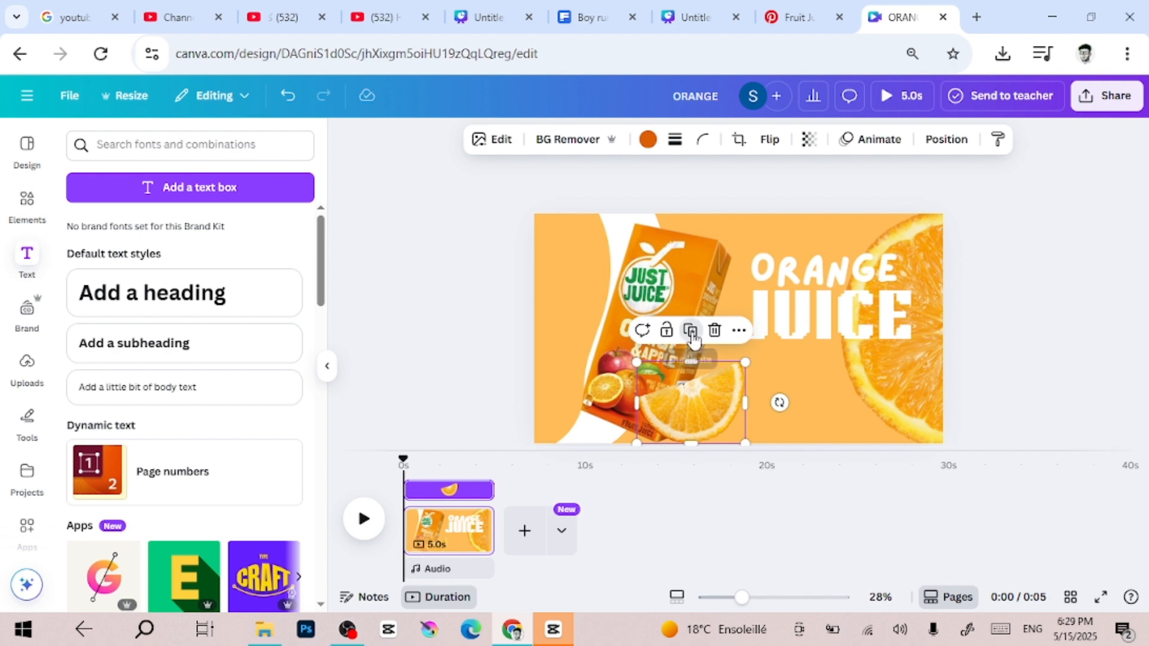
drag(718, 389, 772, 289)
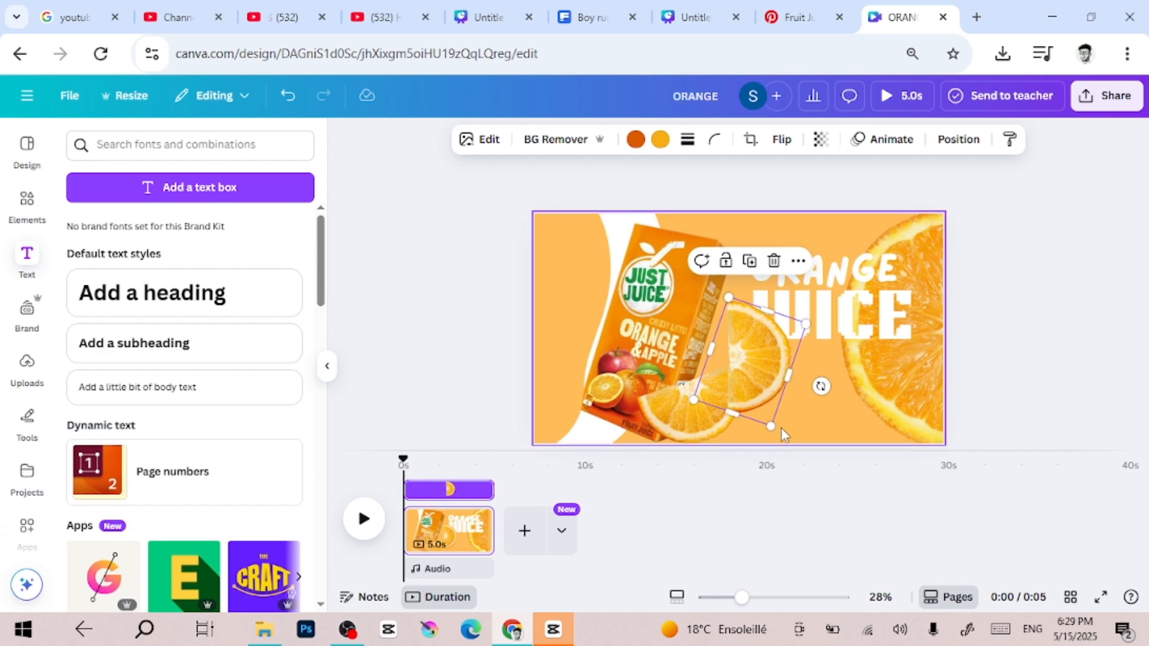
drag(772, 426, 741, 266)
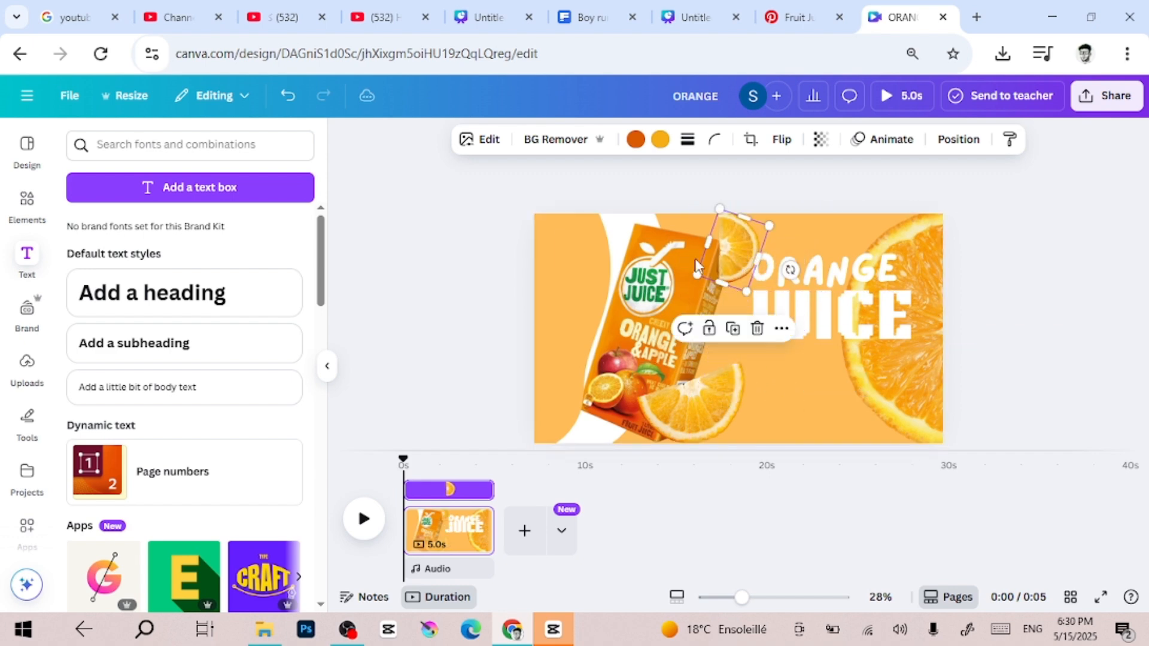
Move the wedge copy down the layer order to just below the juice carton and above the white blob
right_click(733, 265)
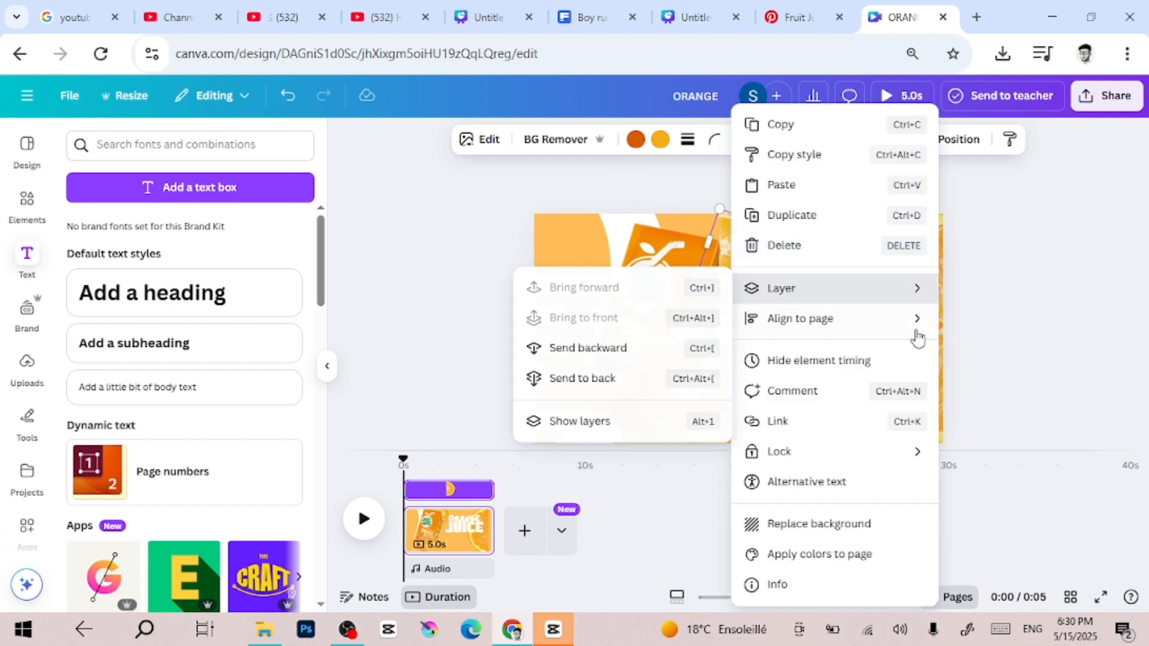
mouse_move(772, 304)
click(623, 422)
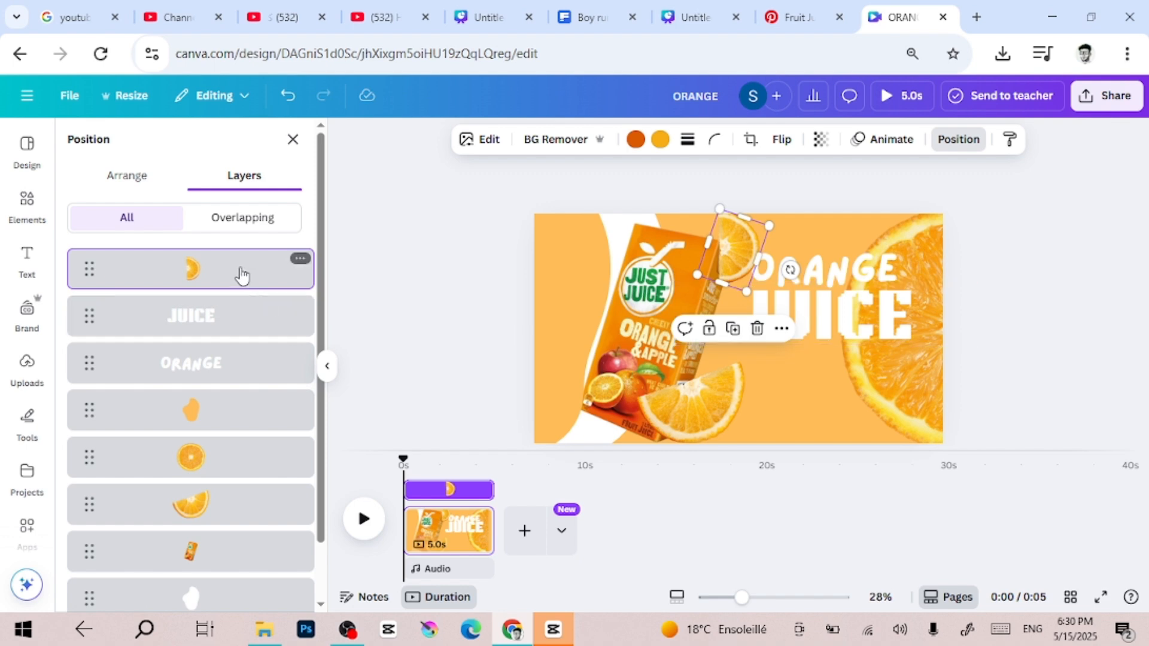
drag(233, 276, 242, 501)
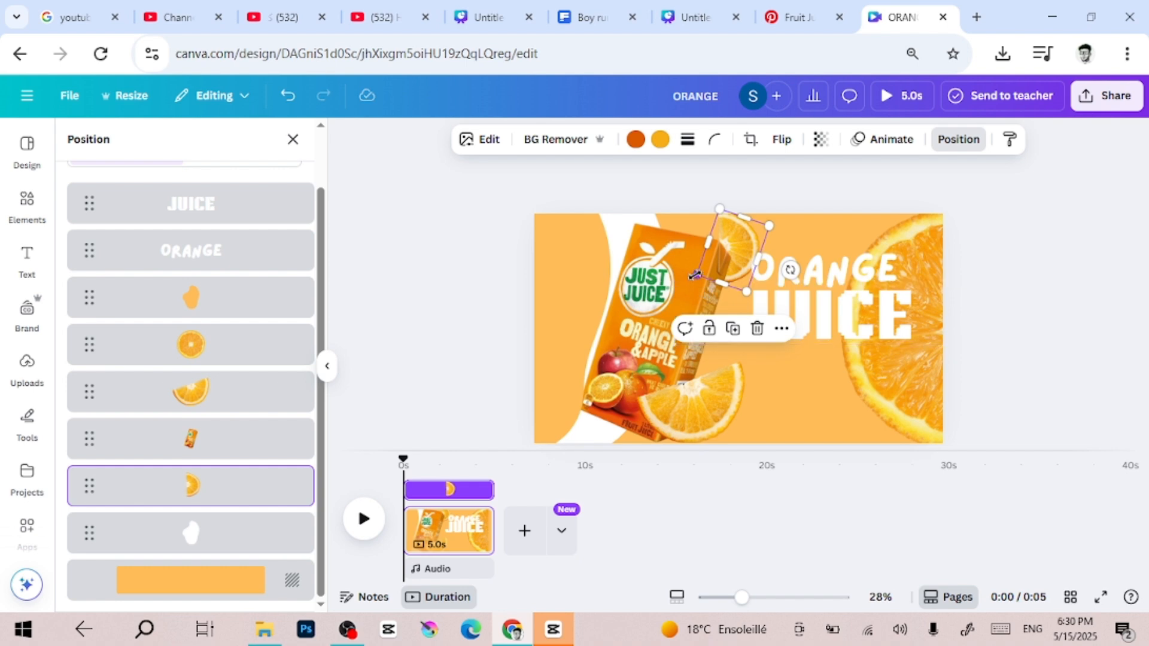
Enlarge the wedge copy and rotate it so its rind arches out from behind the carton's upper right corner
drag(698, 276, 684, 296)
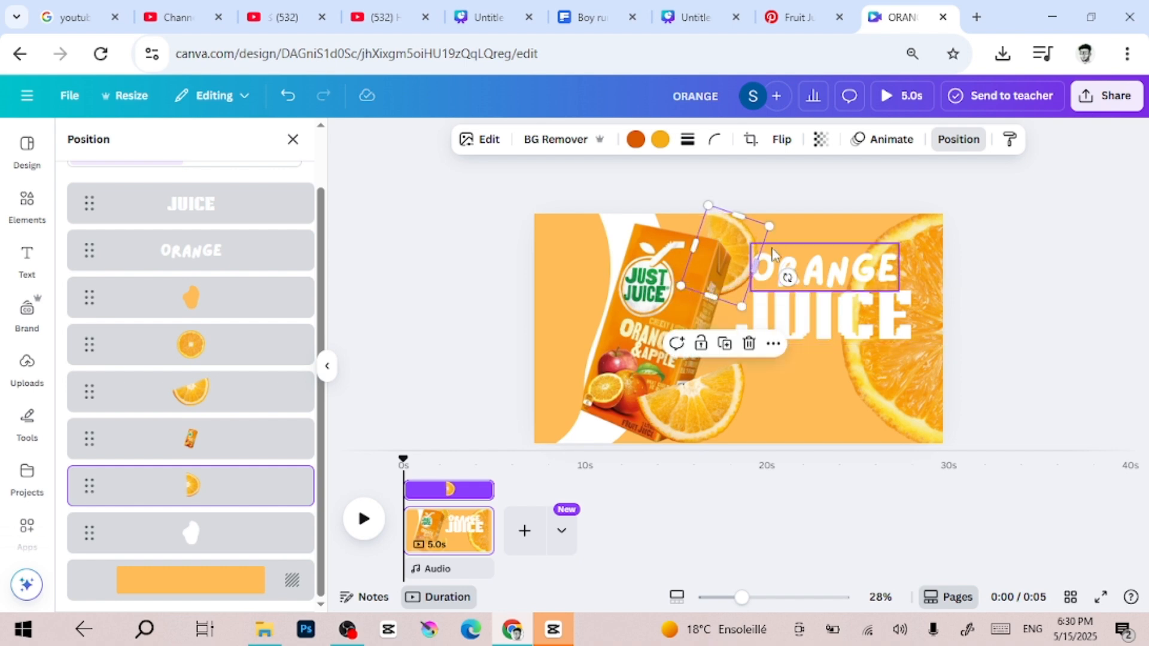
drag(742, 246, 735, 240)
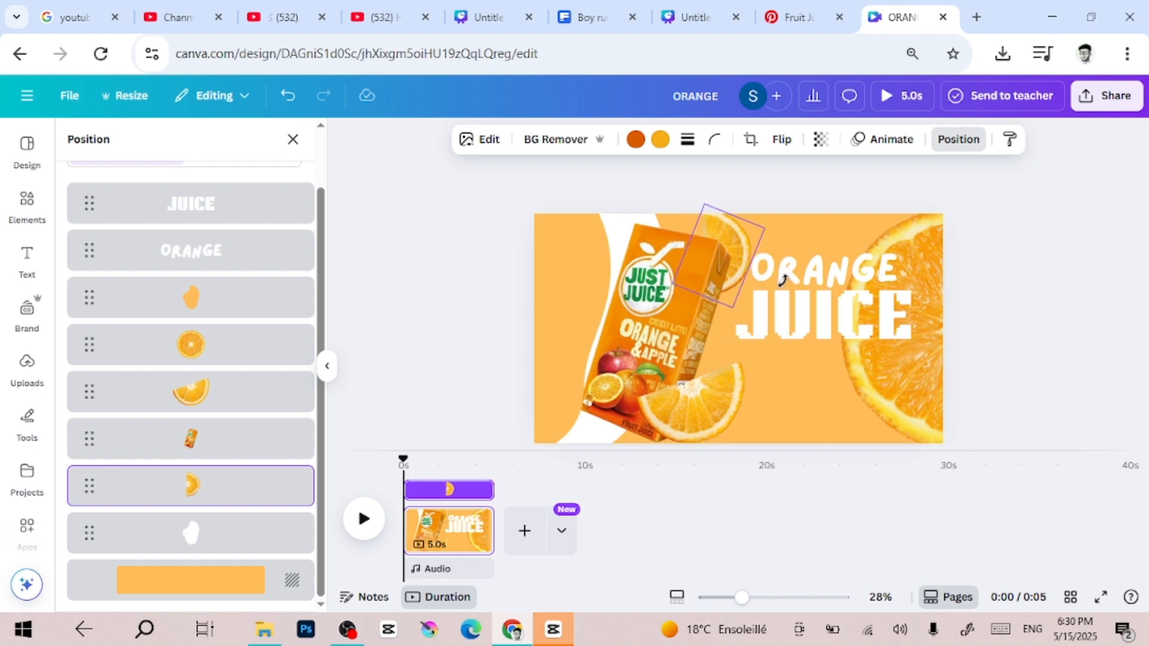
drag(782, 280, 704, 210)
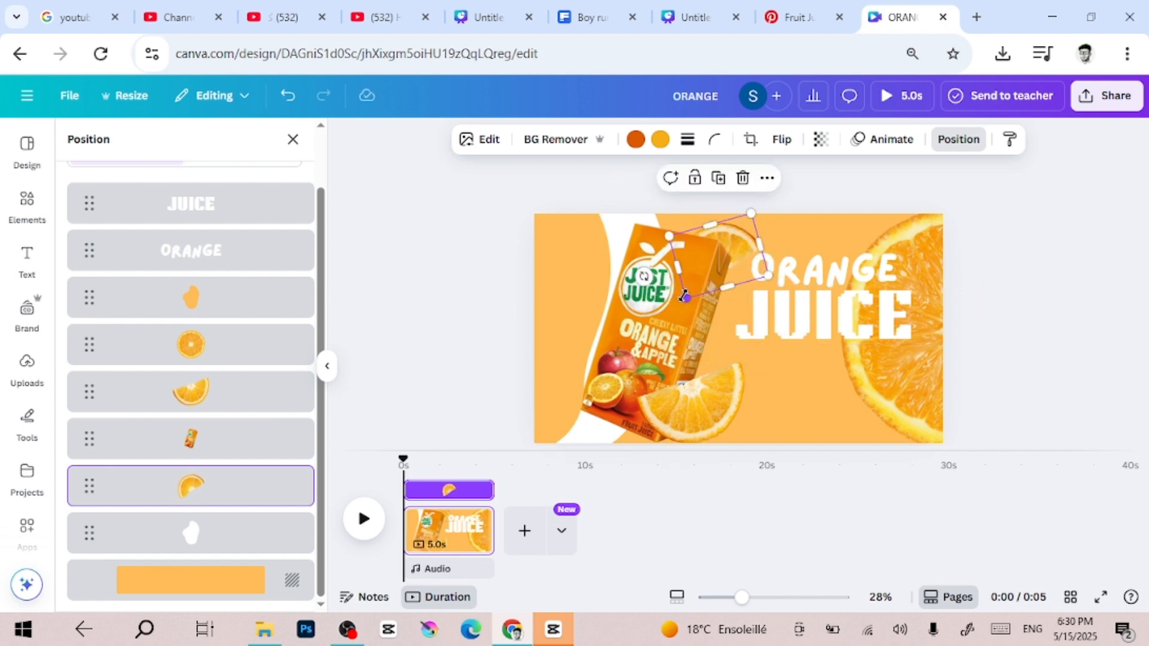
drag(685, 296, 658, 320)
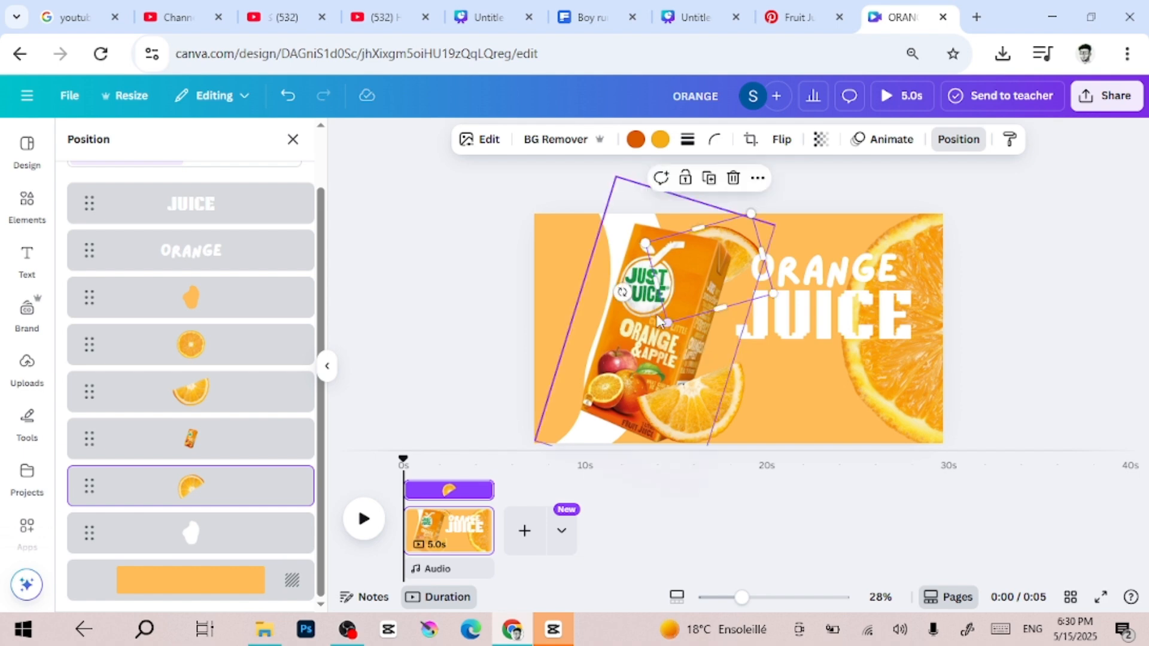
Nudge the wedge copy slightly upward behind the carton's upper right corner and deselect it
drag(745, 230, 746, 214)
click(1043, 320)
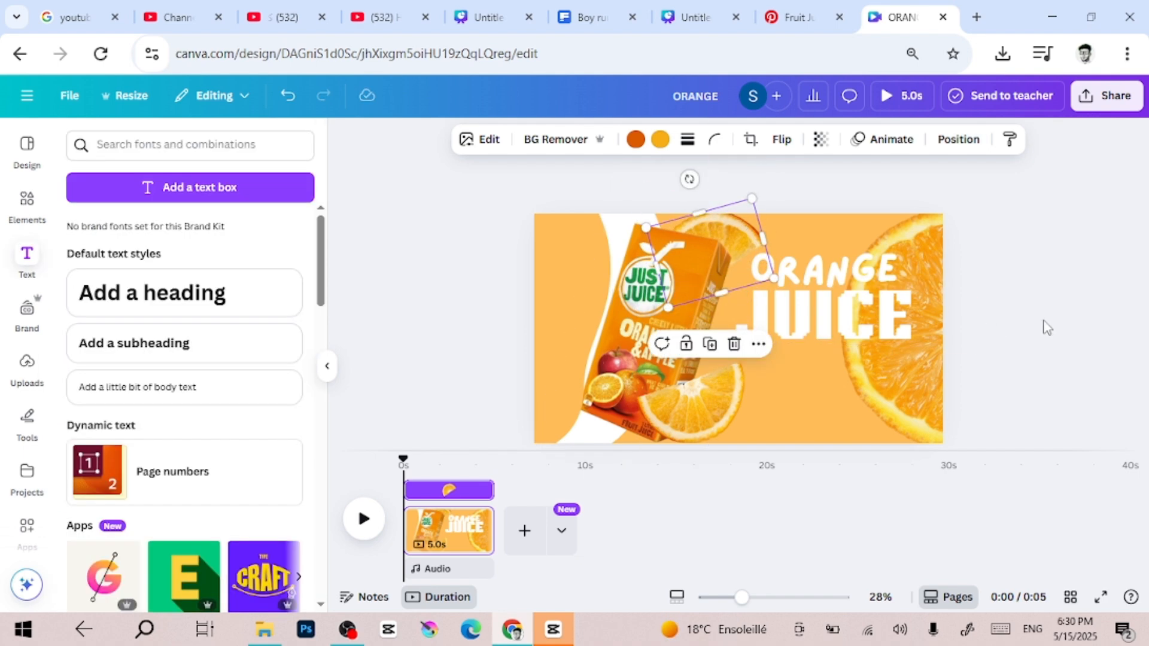
click(1006, 308)
Show the layer list from the JUICE heading to review the stacking order of the elements
click(861, 307)
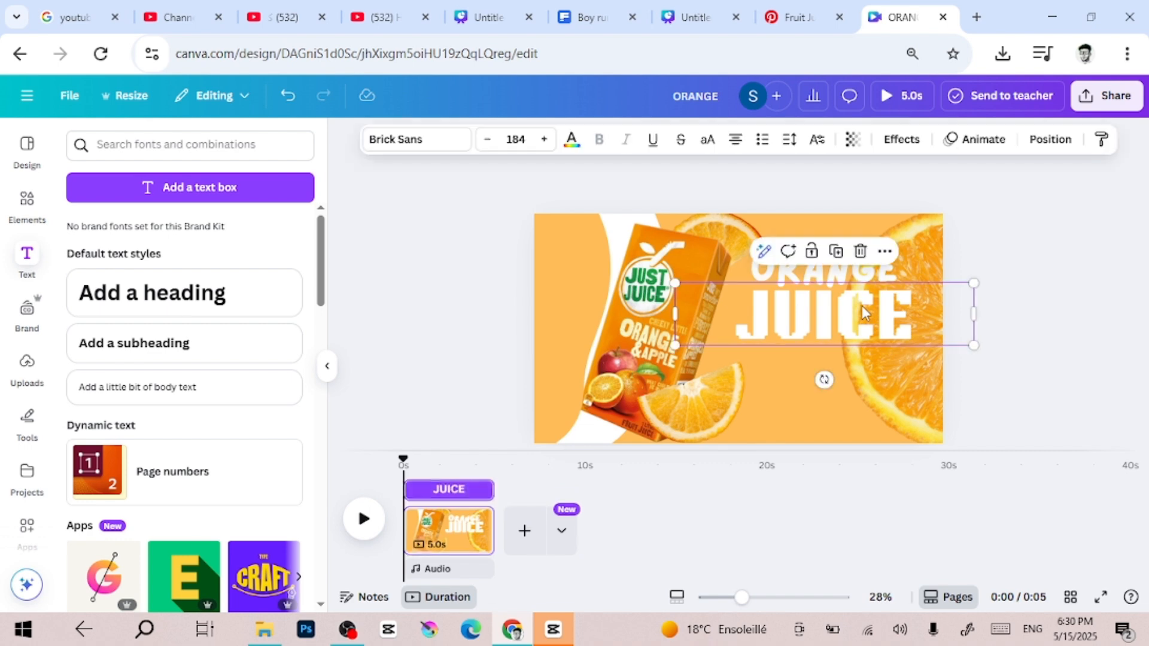
right_click(862, 306)
mouse_move(946, 351)
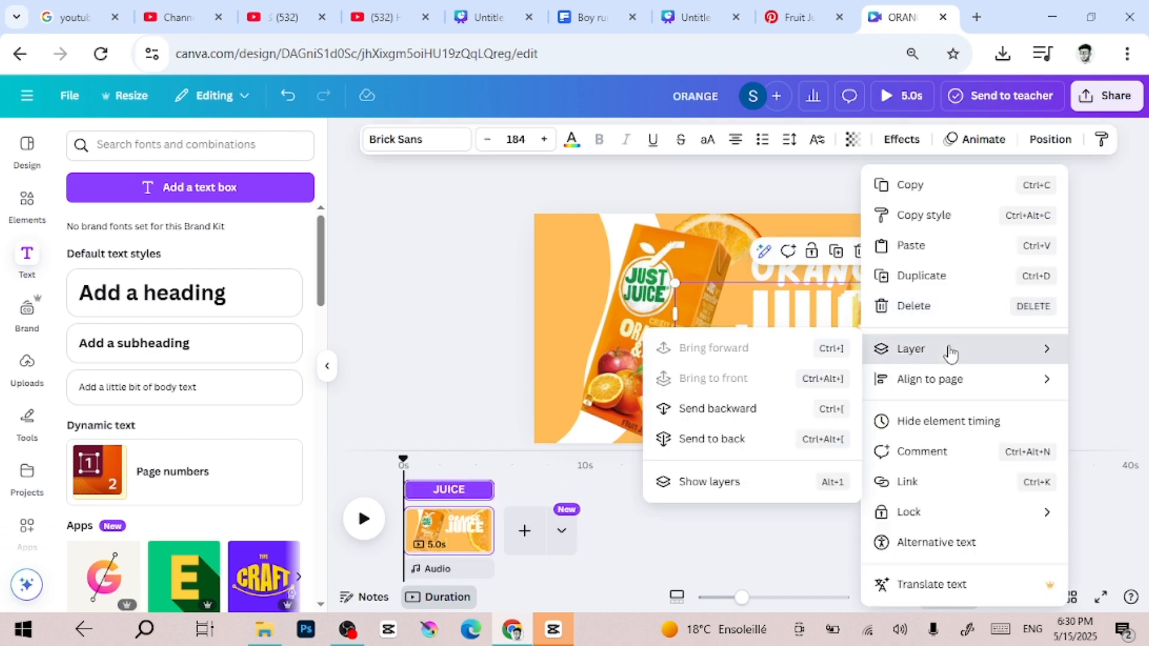
click(745, 482)
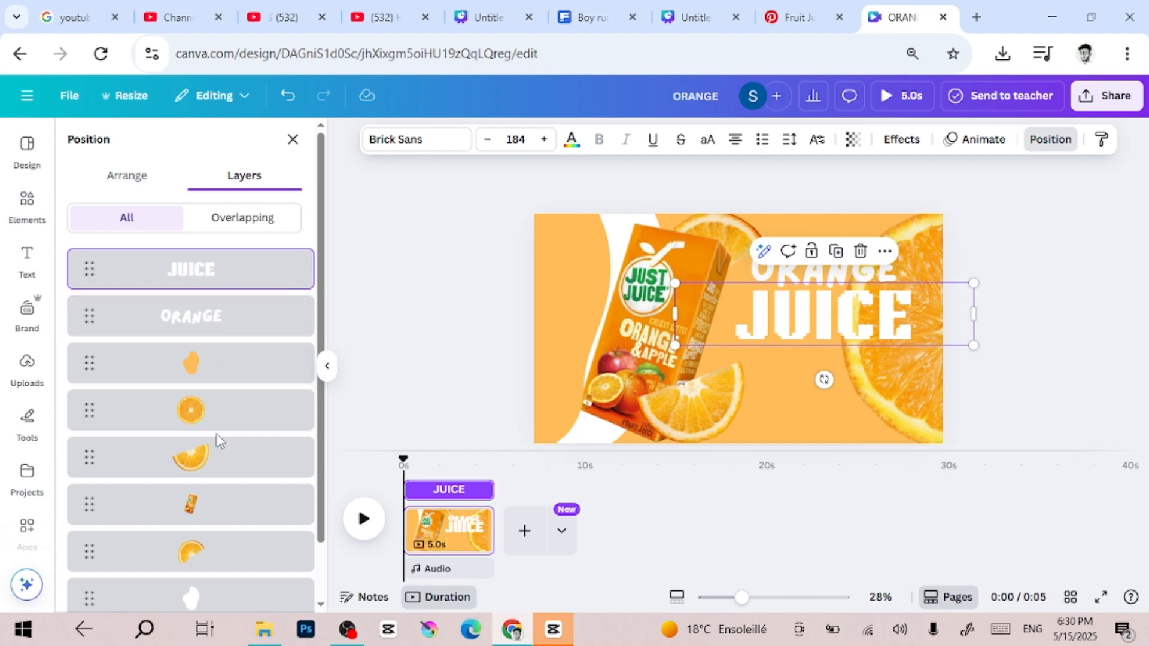
click(1054, 349)
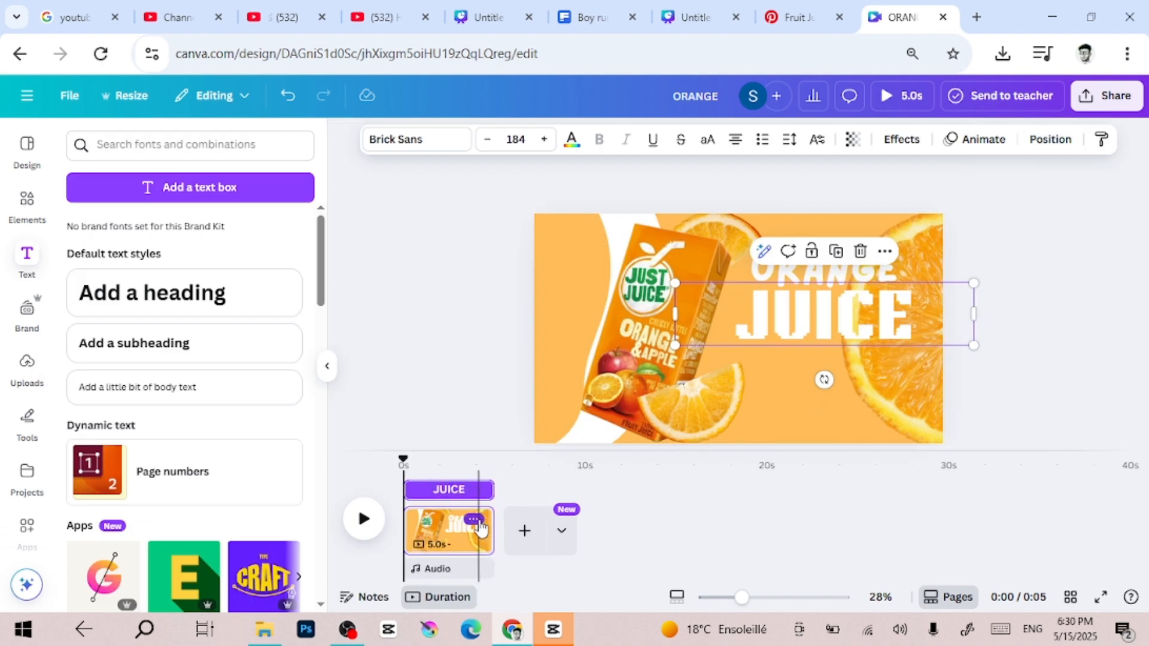
Duplicate the page as a second 5-second page and return to the first page
click(476, 521)
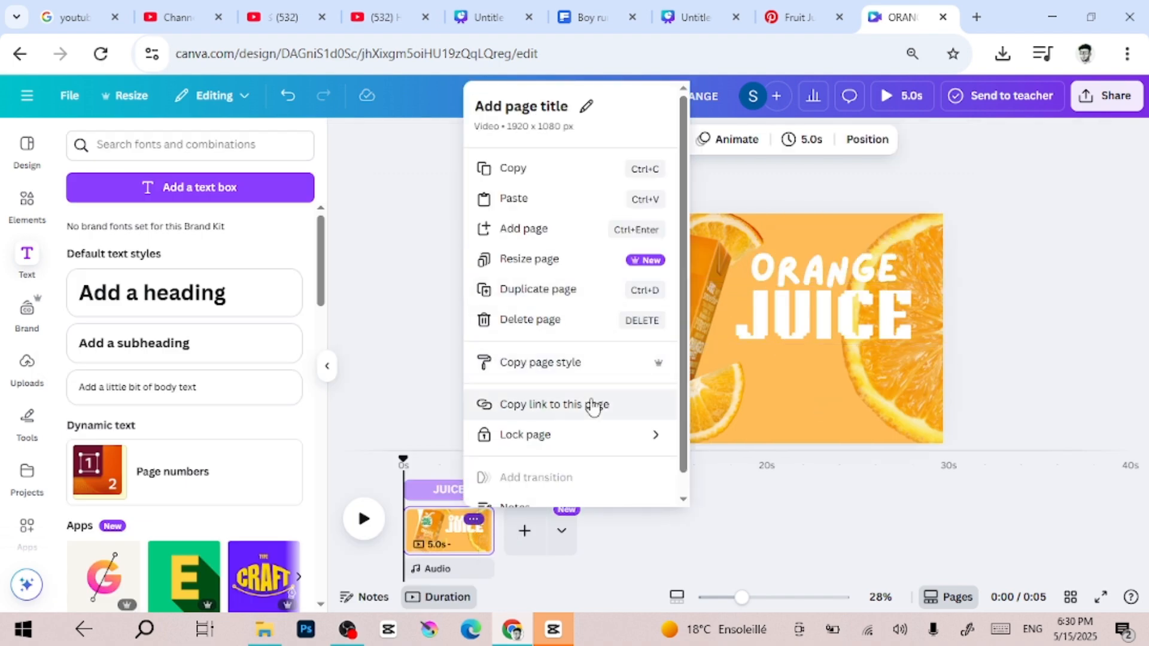
click(564, 290)
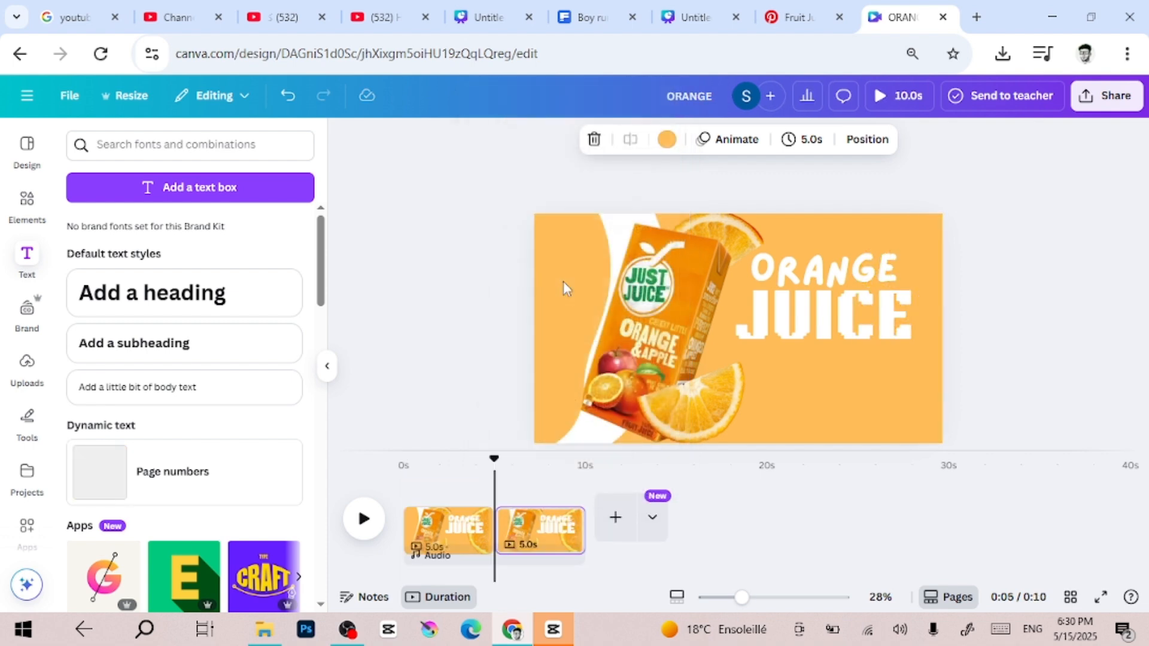
click(465, 516)
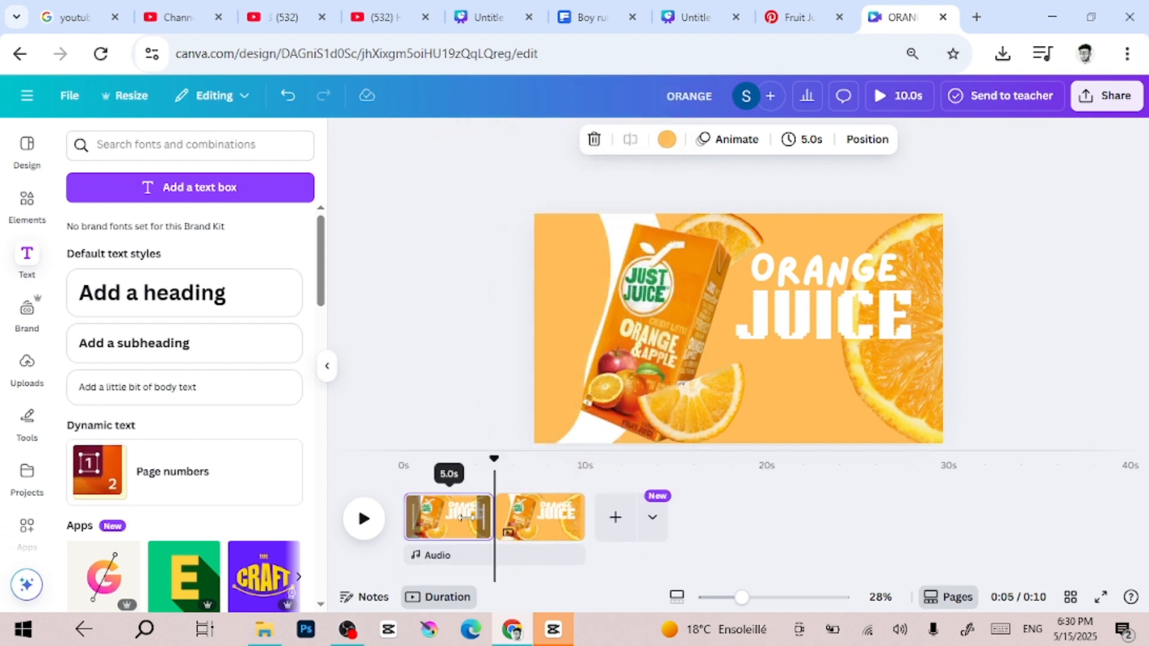
On the first page, turn the juice carton upright, shrink it and hide it behind the orange blob on the left
click(676, 311)
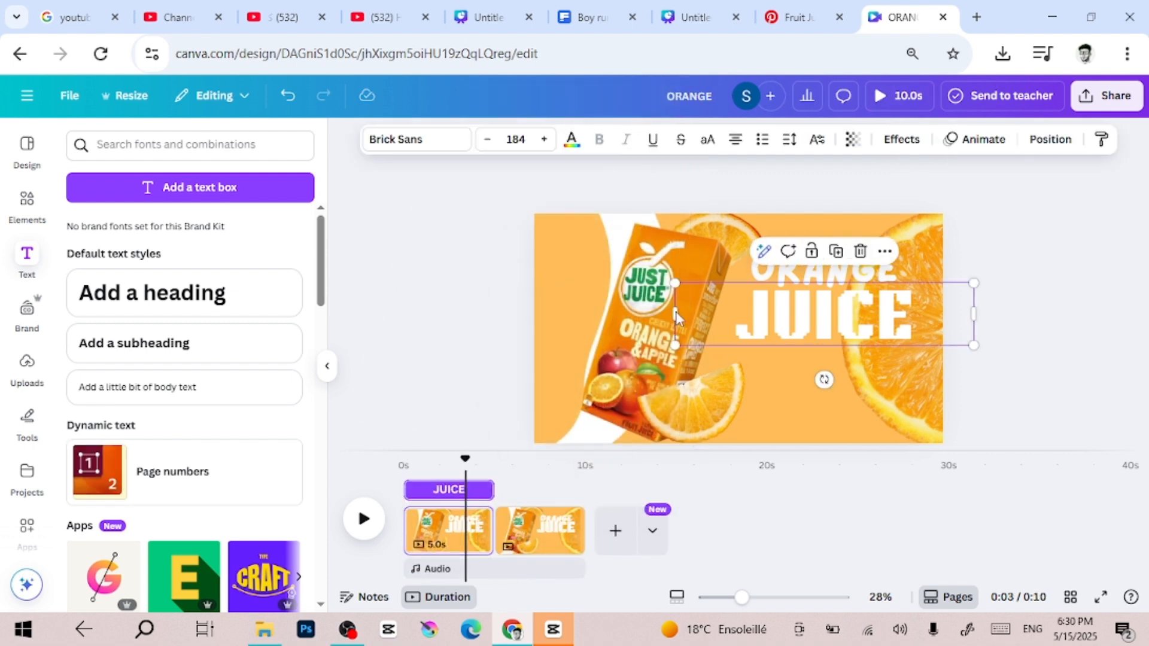
click(646, 356)
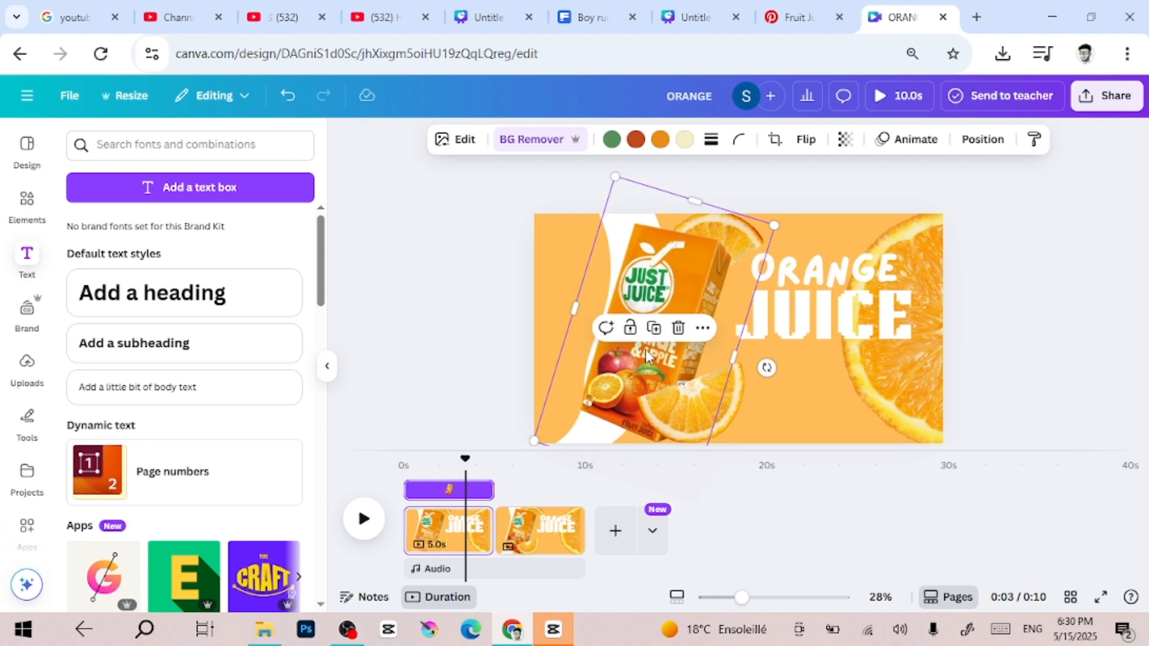
scroll(735, 402, down, 1)
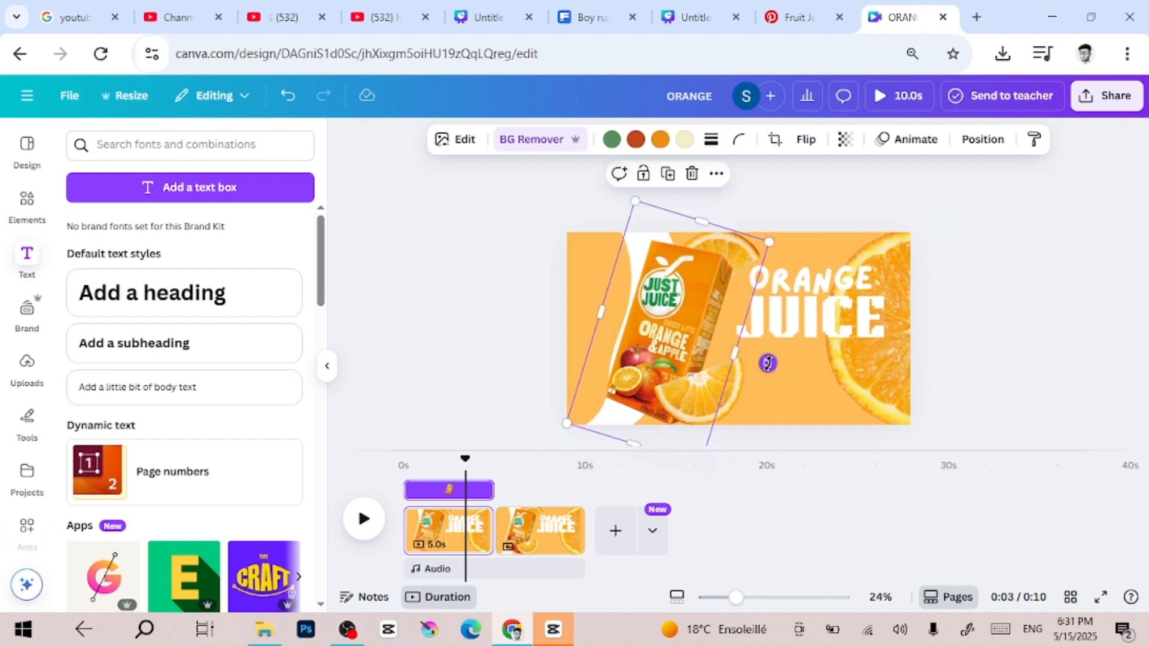
drag(767, 363, 787, 335)
drag(745, 221, 706, 277)
drag(666, 352, 694, 314)
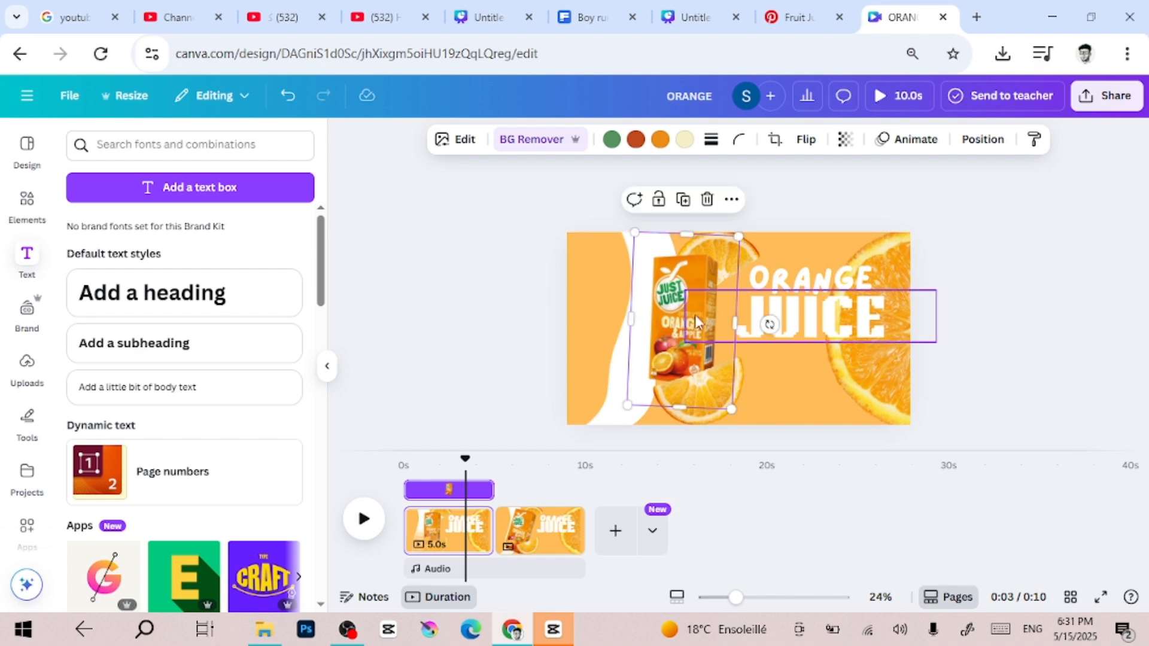
drag(769, 325, 771, 320)
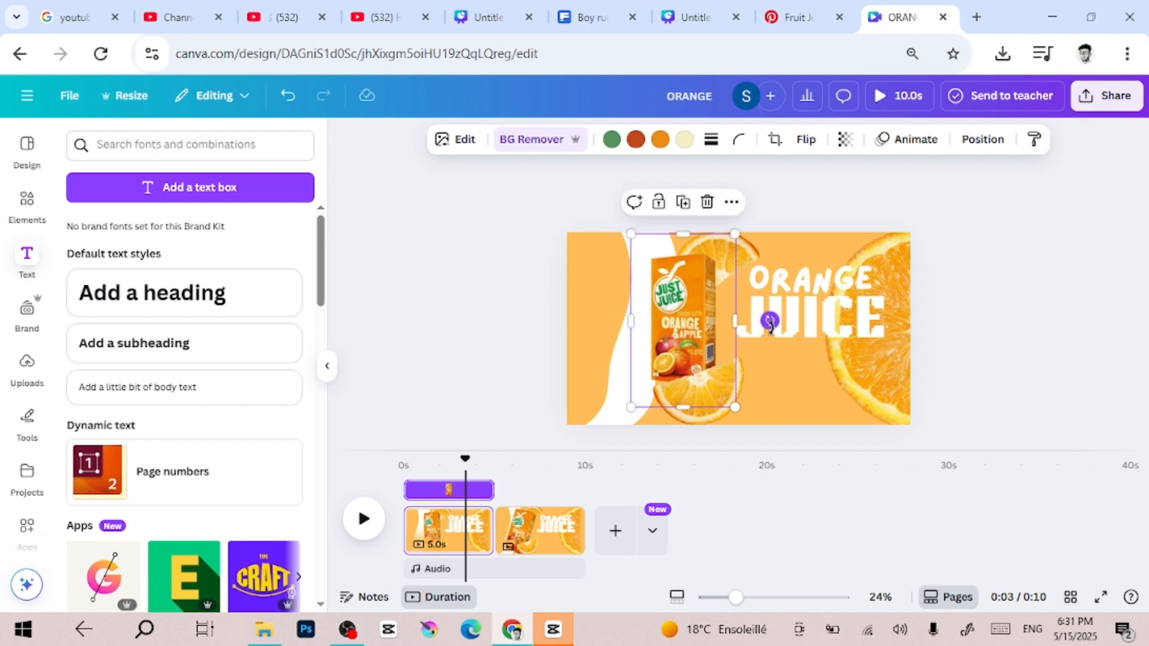
drag(630, 406, 625, 416)
drag(637, 306, 566, 313)
Rotate the upper and lower orange wedges and hide both behind the orange blob on the left
click(736, 246)
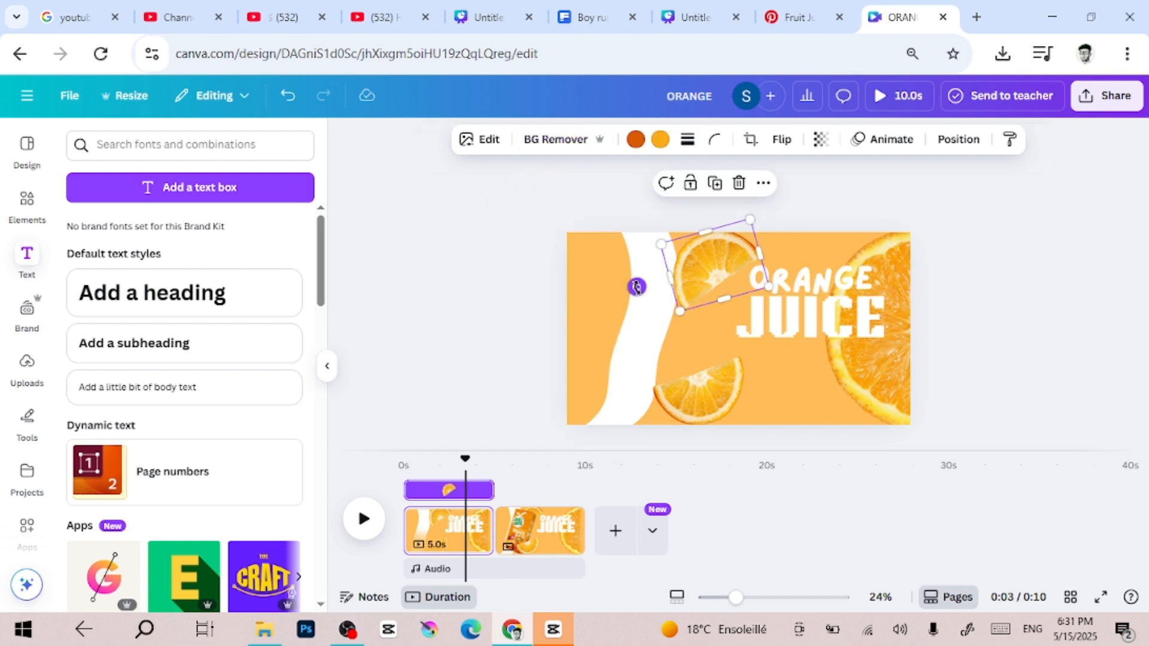
drag(637, 287, 691, 155)
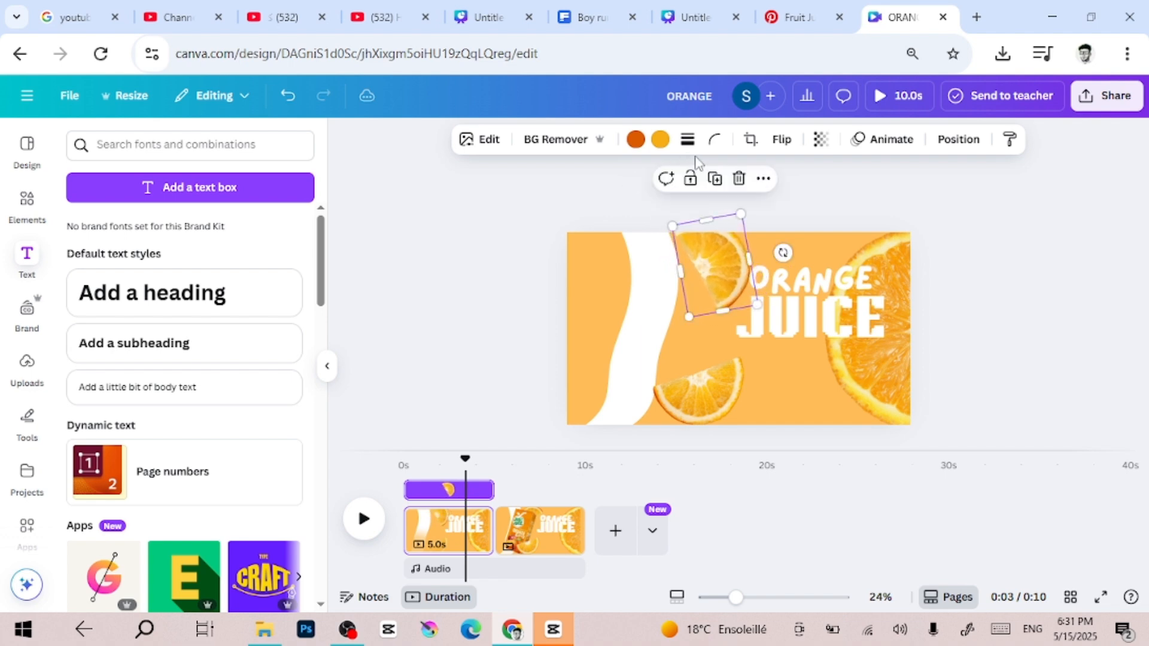
drag(757, 303, 584, 271)
click(721, 393)
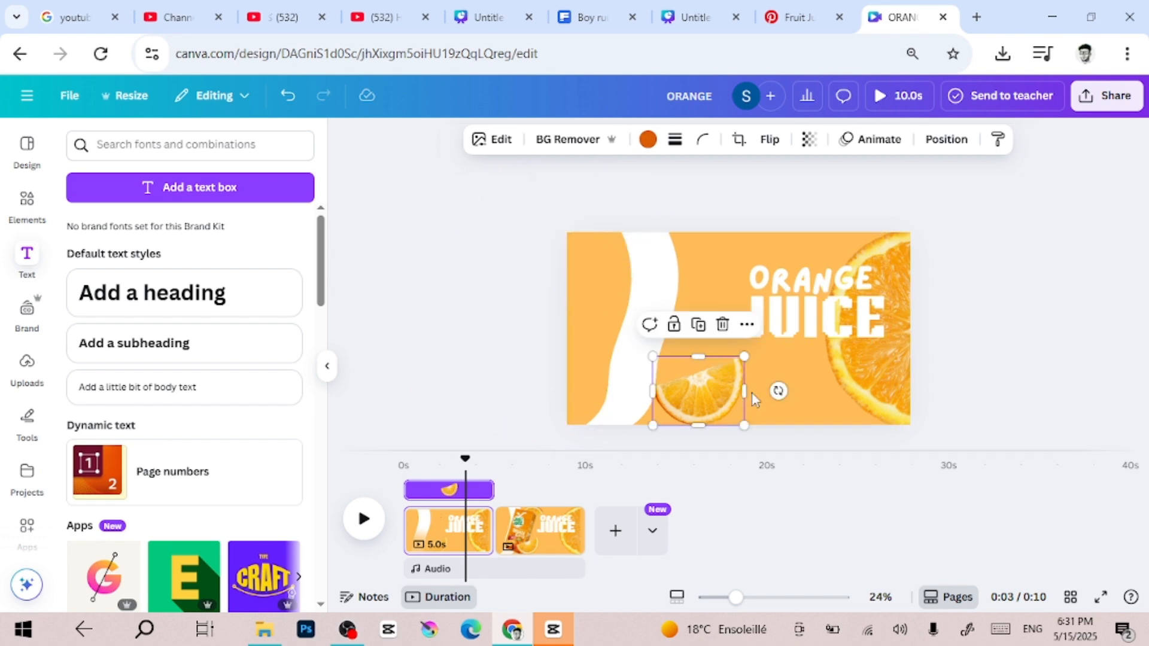
drag(778, 390, 696, 291)
drag(736, 436, 575, 375)
Shrink the large round orange slice and place it behind the ORANGE JUICE heading
click(909, 381)
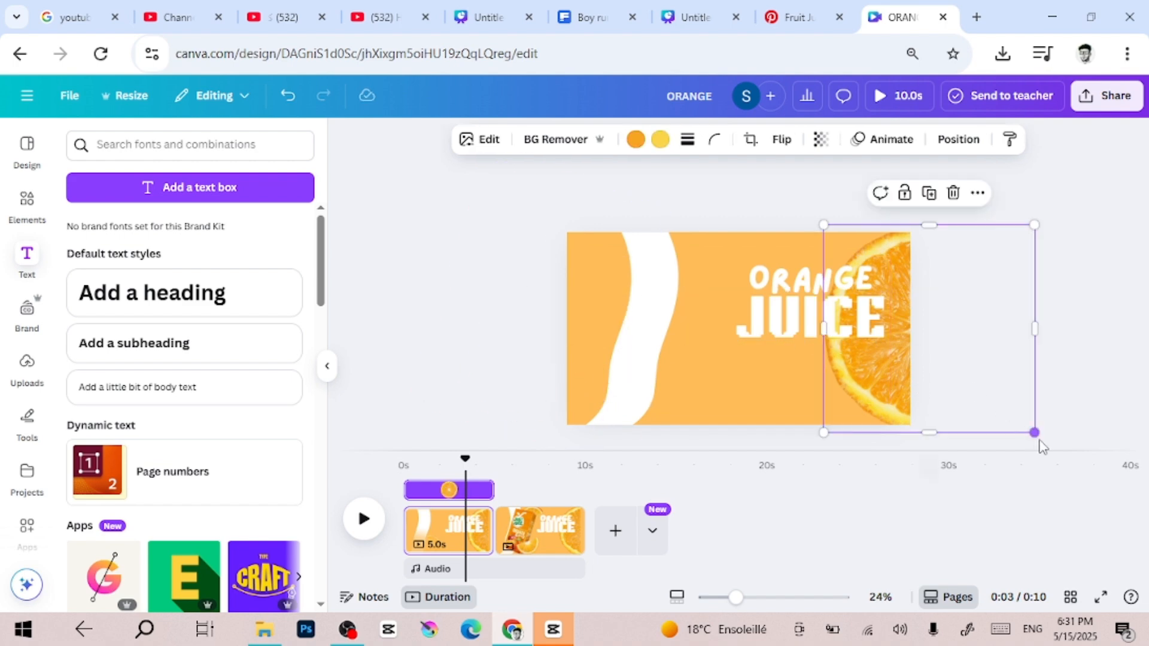
drag(1035, 434, 951, 339)
drag(897, 272, 823, 292)
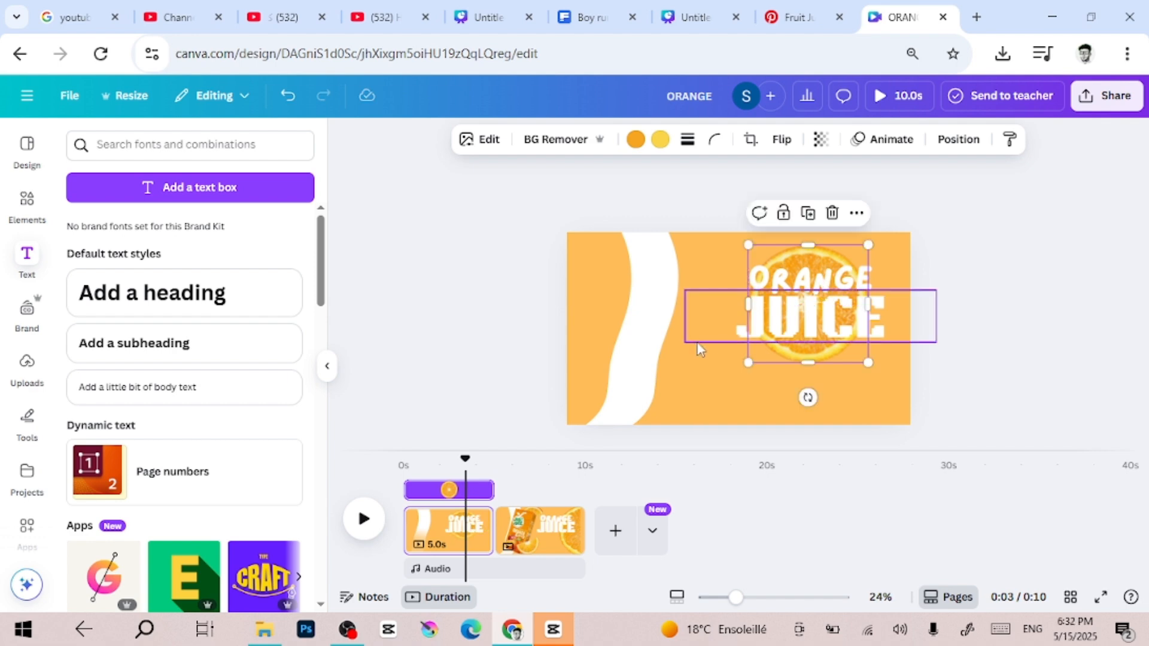
Shift the orange blob right and enlarge it slightly so it completely covers the white blob
click(612, 314)
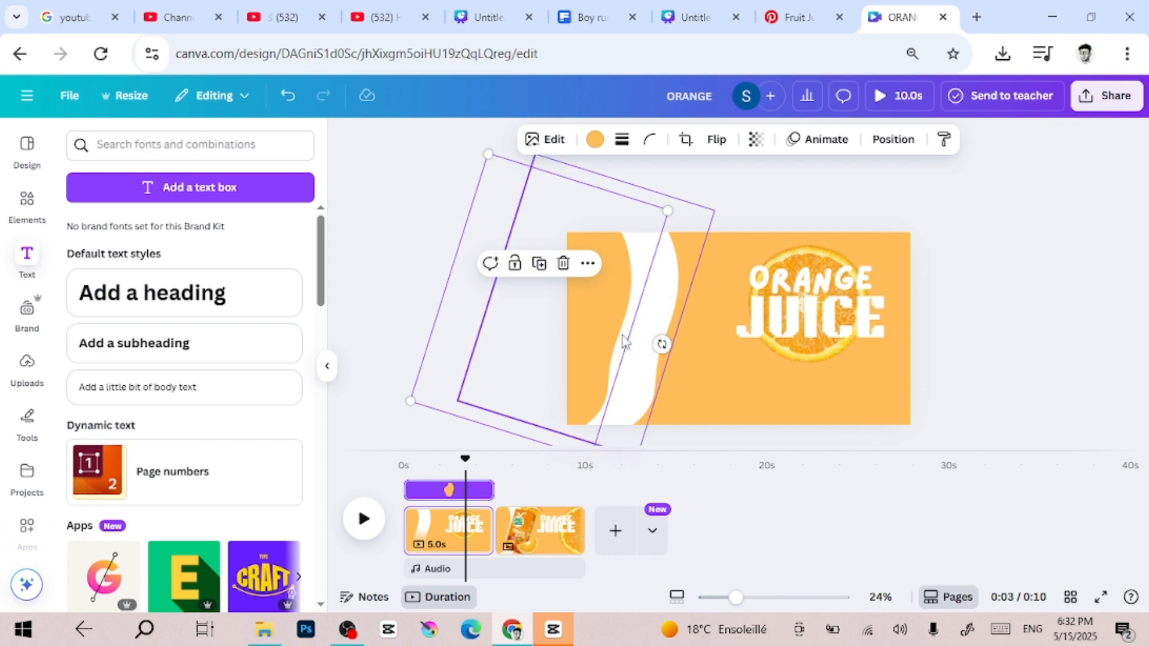
click(1049, 309)
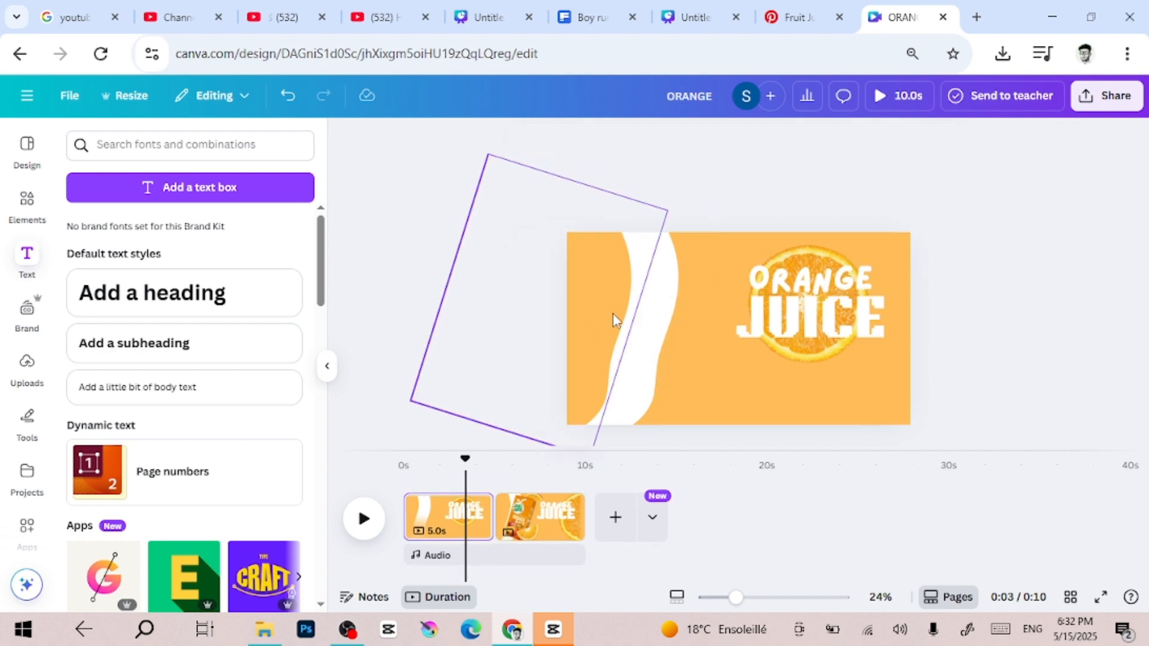
drag(613, 313, 667, 312)
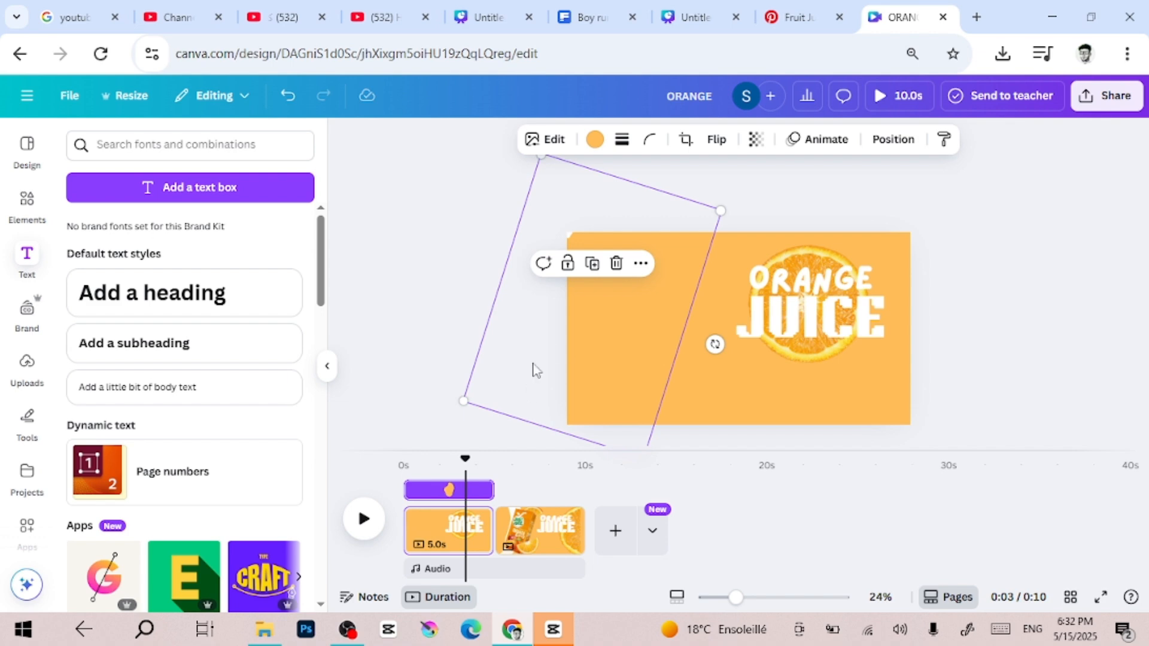
scroll(534, 370, down, 1)
drag(574, 180, 567, 172)
Move the JUICE and ORANGE headings left and down toward the middle of the page
click(815, 322)
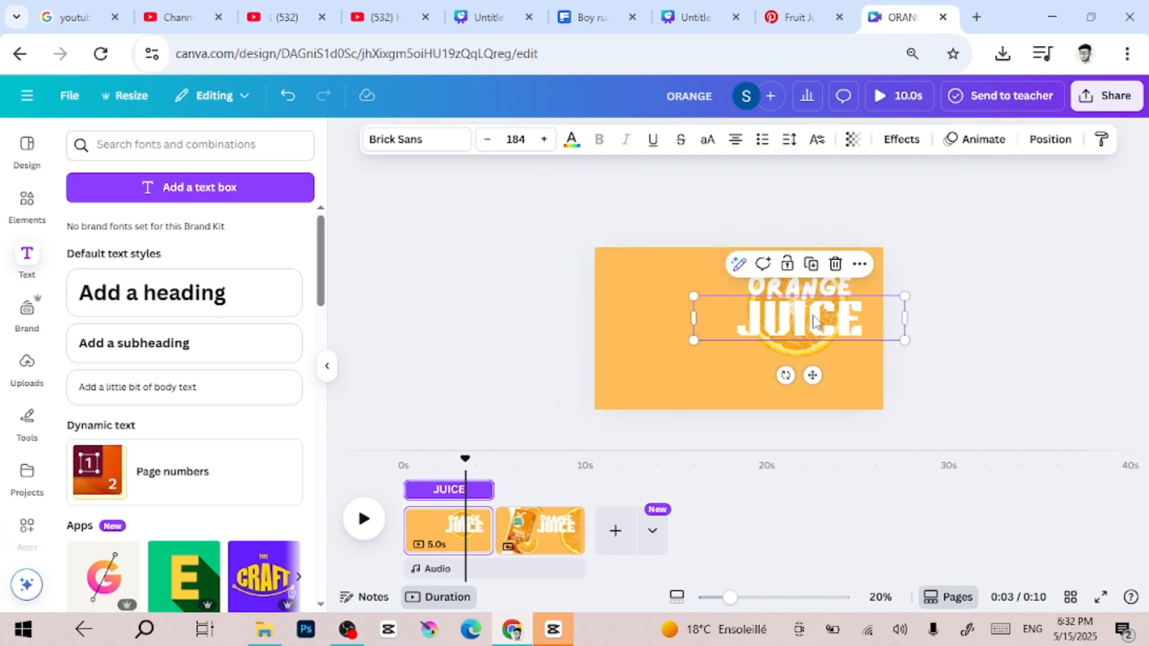
drag(814, 321, 763, 338)
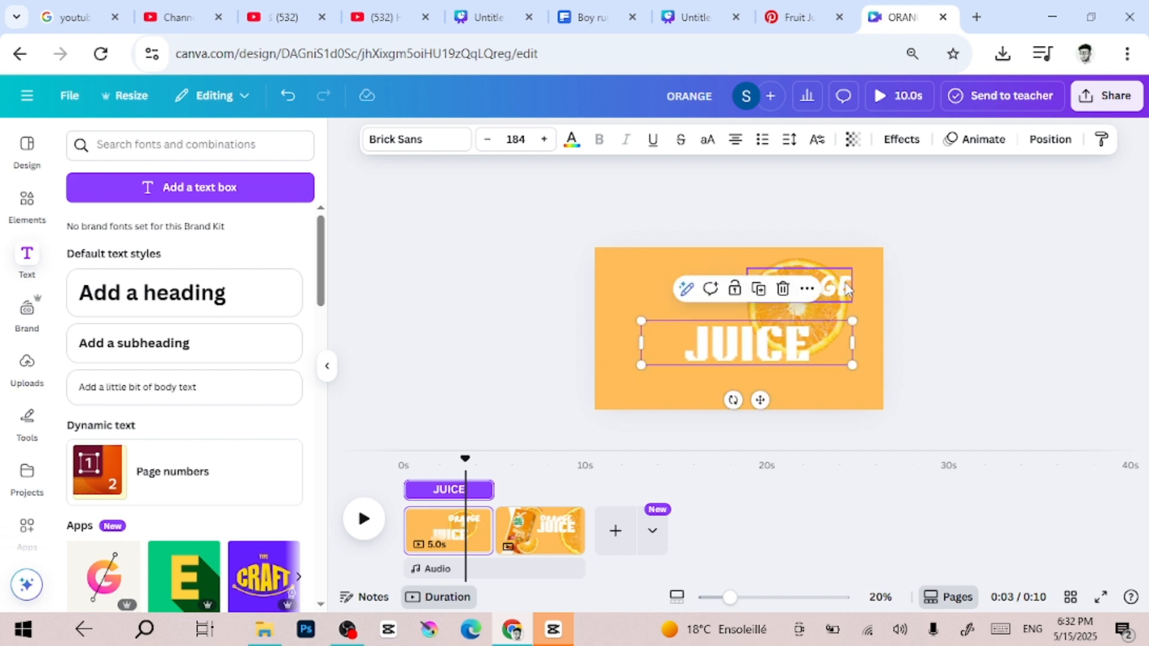
click(848, 290)
drag(813, 286, 758, 309)
Enlarge the JUICE heading to 239, centre it on the page and set ORANGE slightly higher, centred above it
click(772, 351)
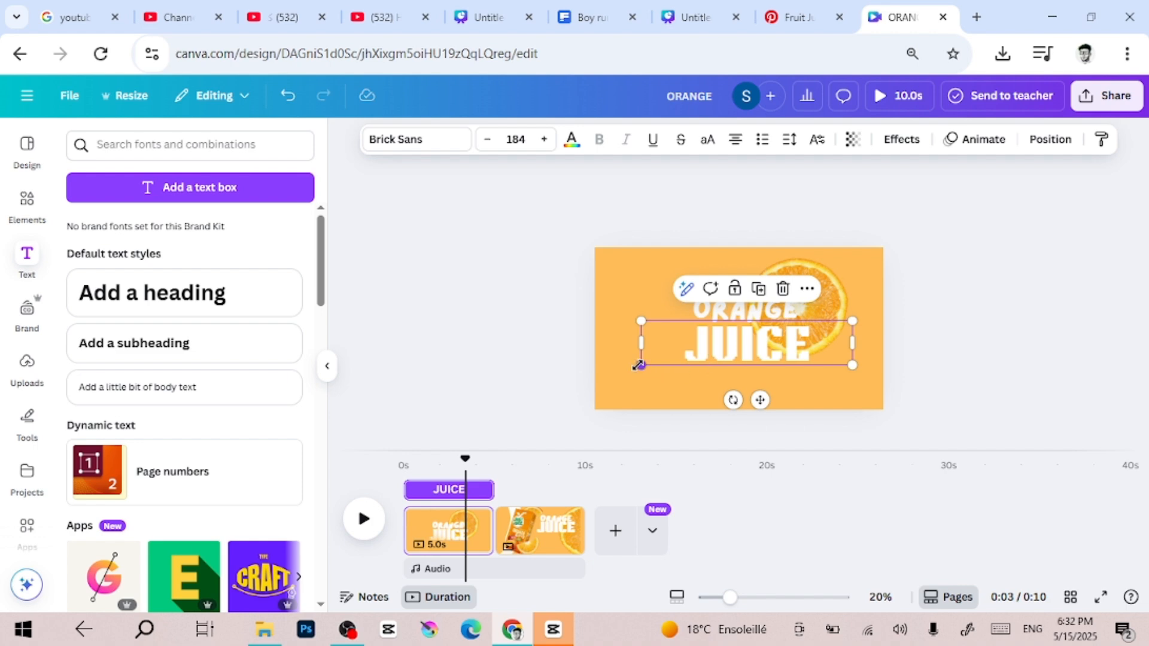
drag(622, 382, 578, 409)
drag(725, 360, 748, 354)
click(772, 308)
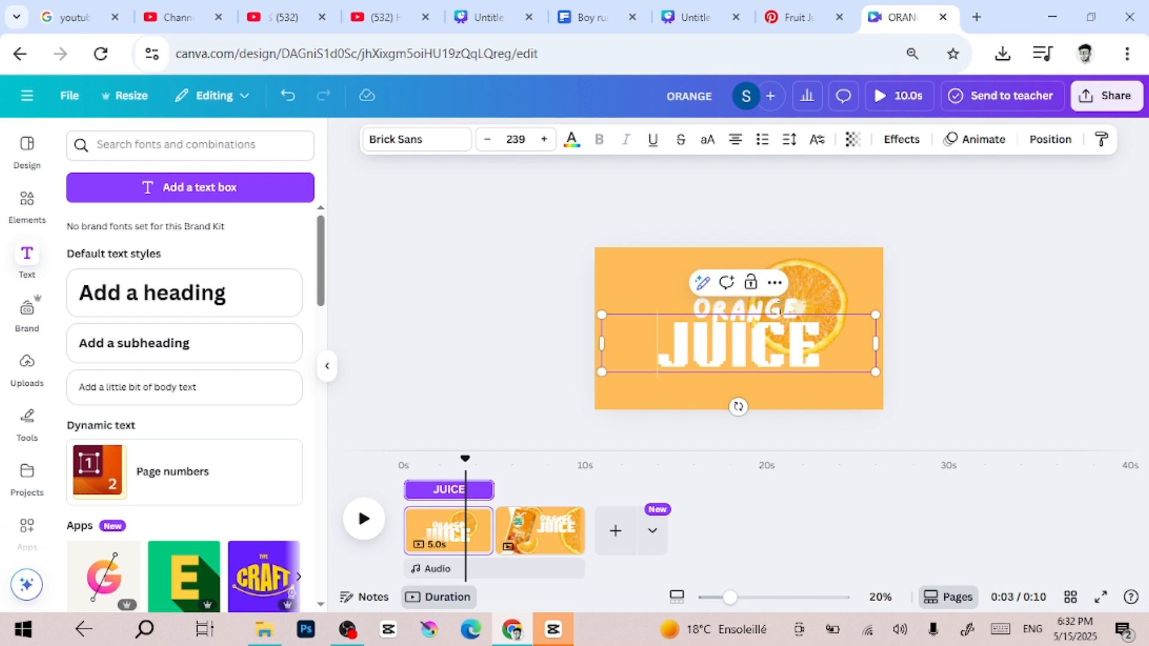
click(996, 303)
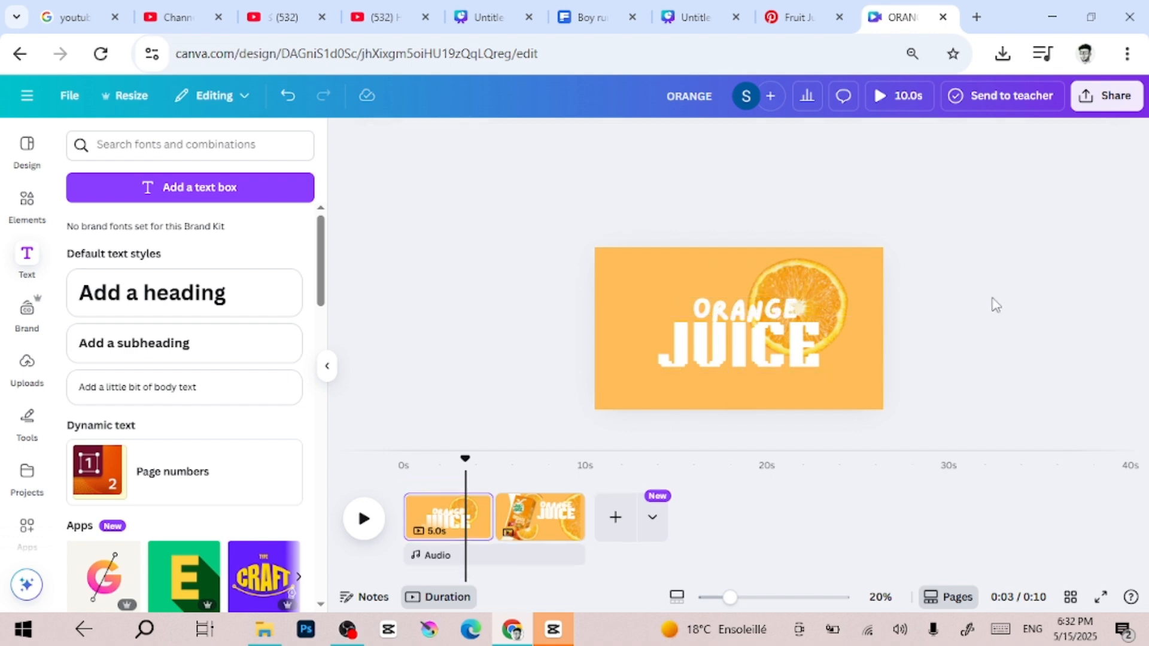
click(768, 307)
drag(756, 308, 750, 302)
Shrink and rotate the round orange slice, then hide it behind the orange blob at the page's left edge
mouse_move(835, 301)
mouse_down()
mouse_move(764, 216)
mouse_move(743, 295)
mouse_move(833, 295)
mouse_up()
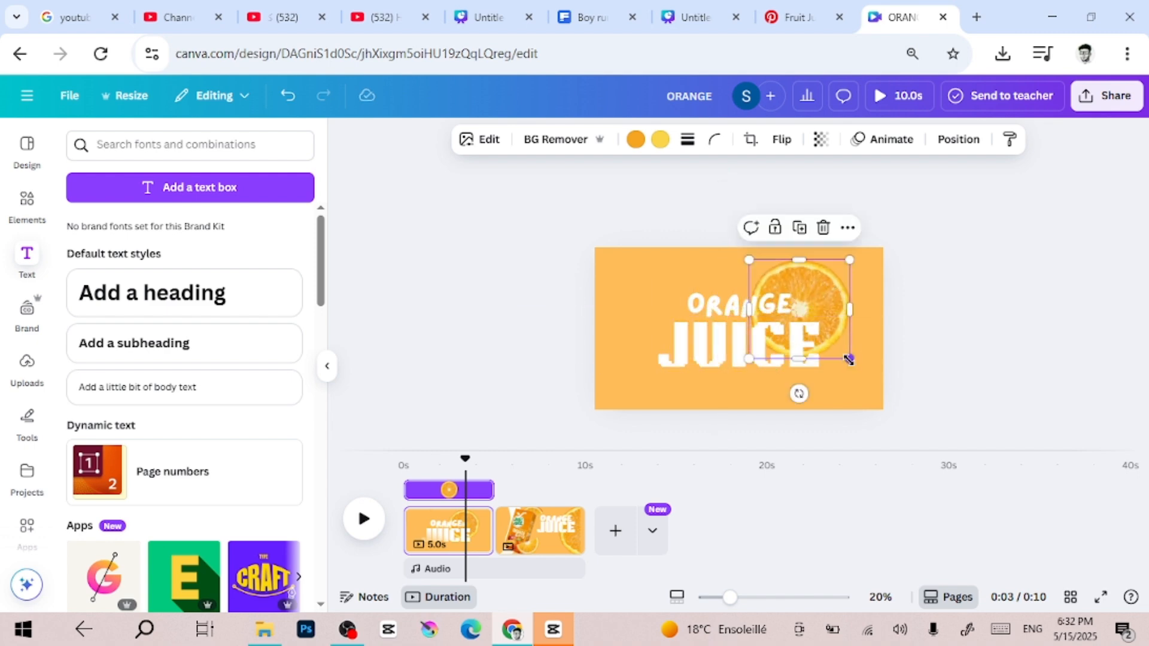
drag(849, 358, 815, 325)
drag(782, 359, 827, 385)
drag(785, 261, 596, 304)
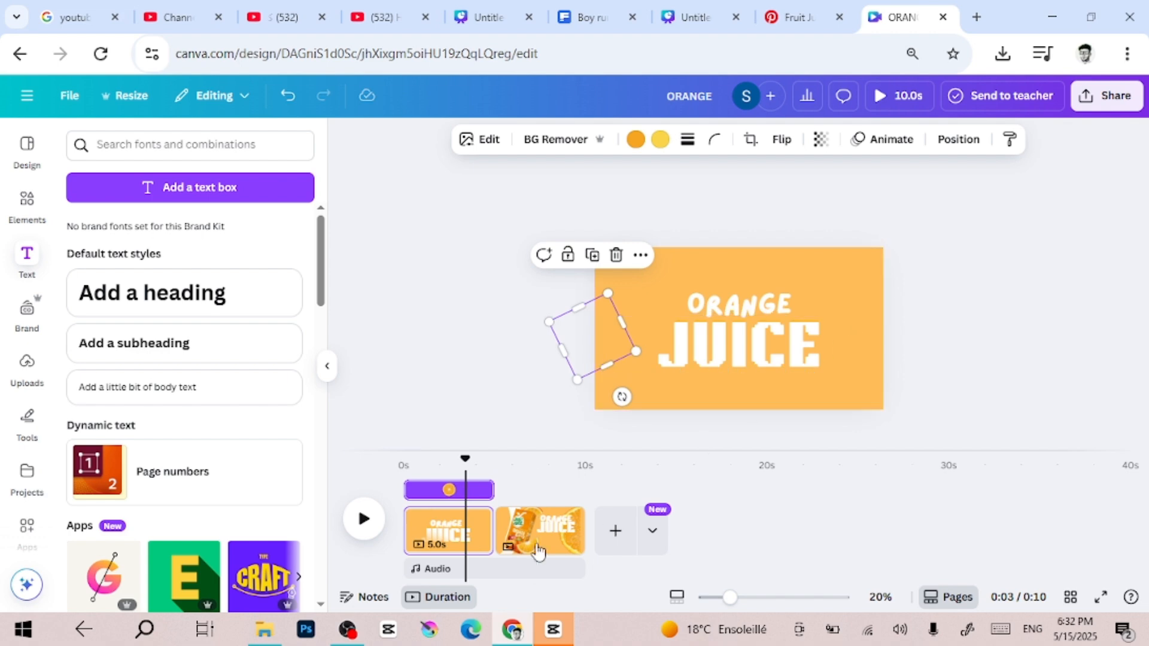
Shorten the first page's duration to 3.2 seconds on the timeline
mouse_move(416, 534)
drag(416, 535, 448, 527)
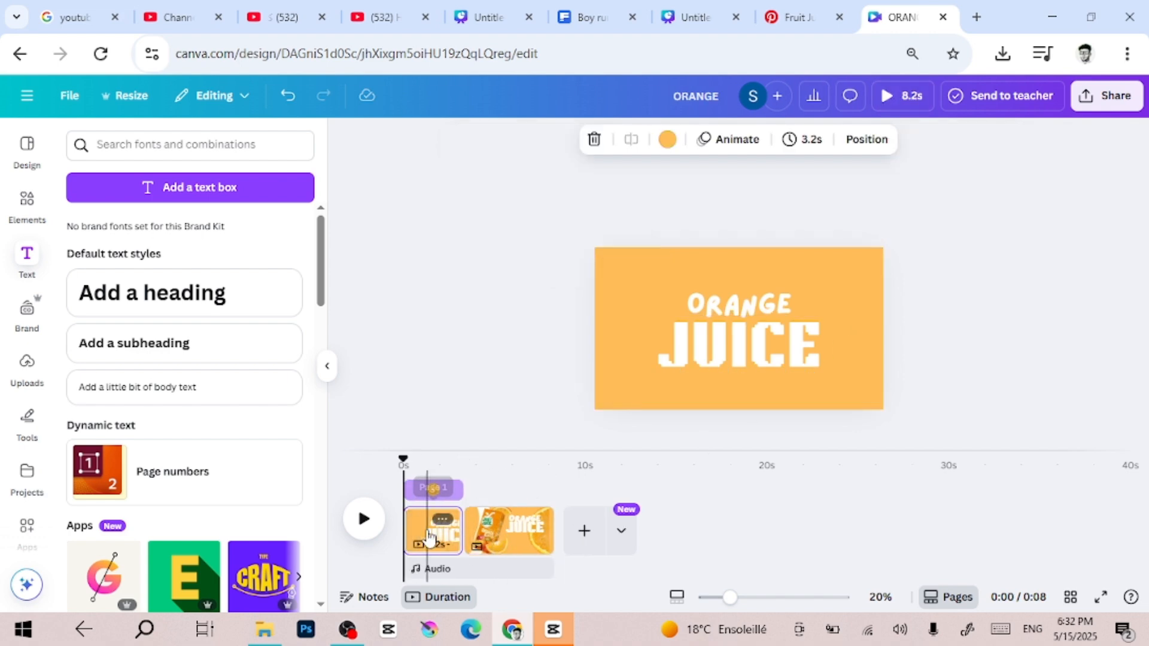
click(428, 536)
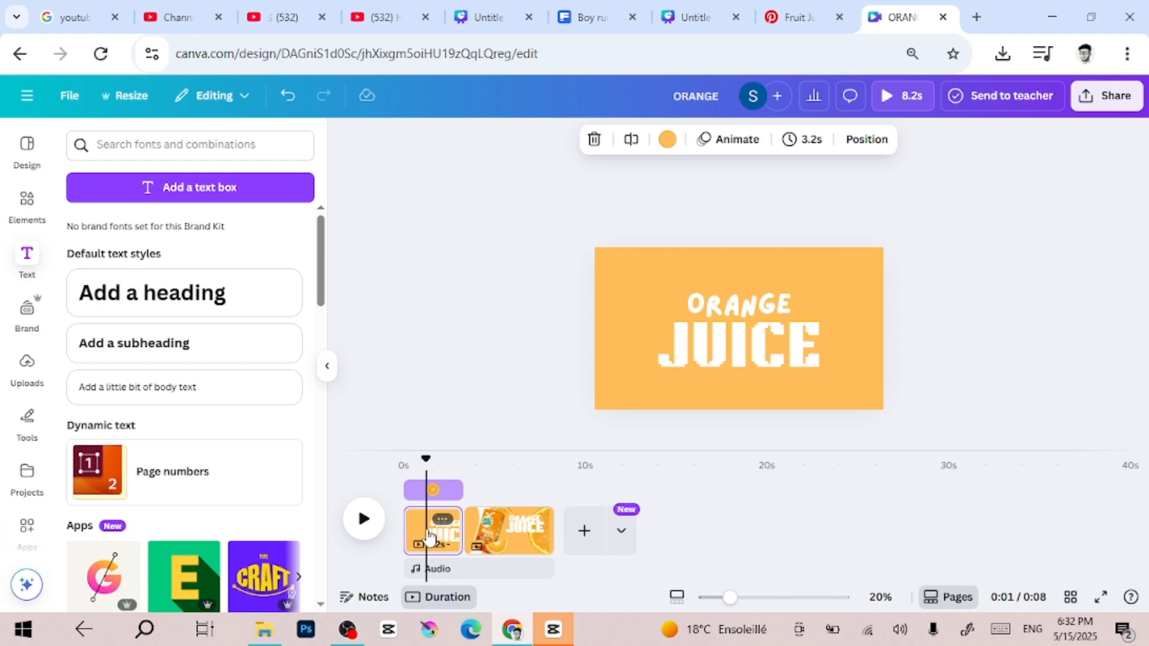
Animate the JUICE heading with Ascend and the ORANGE heading with Burst, both on enter and exit
click(747, 348)
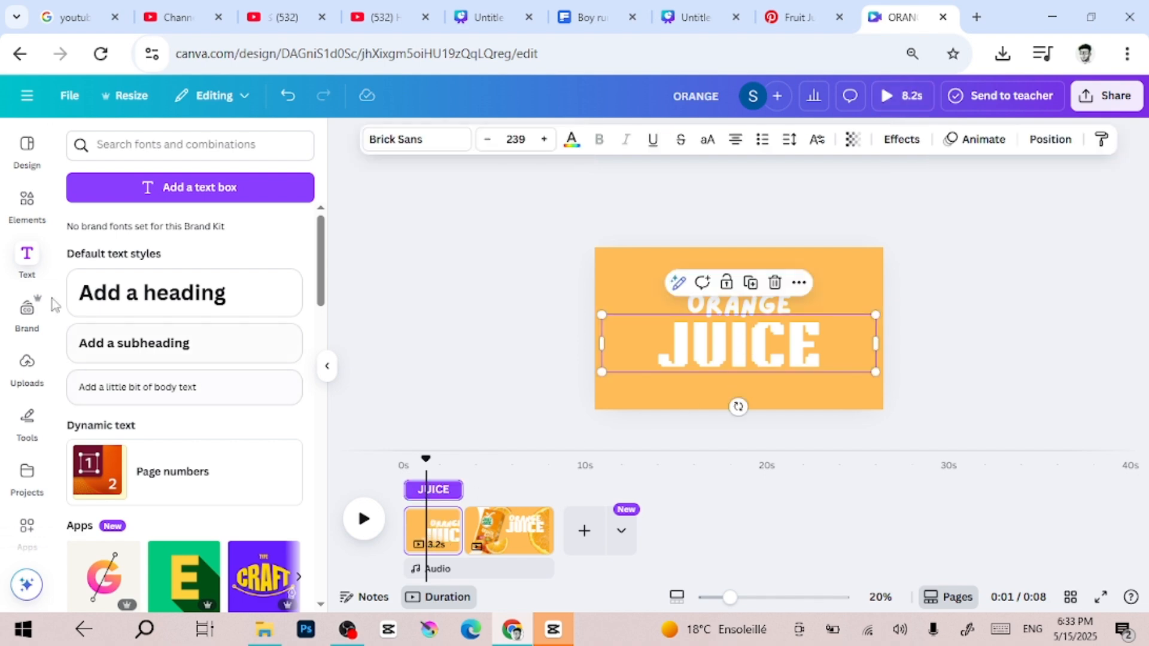
click(972, 142)
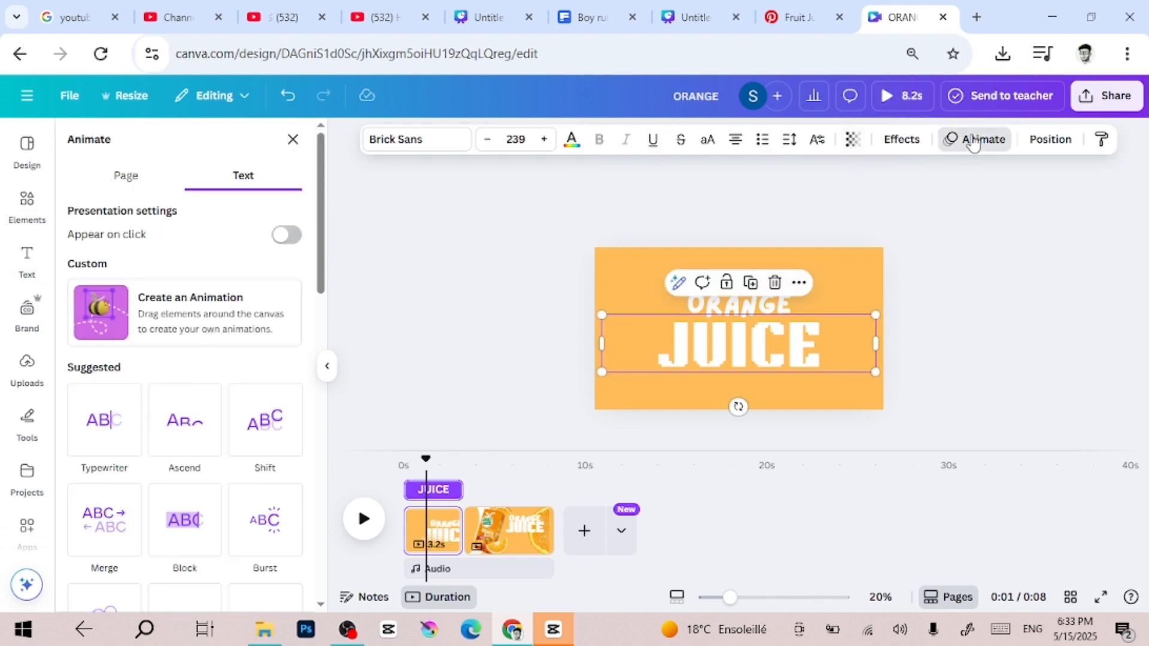
click(180, 446)
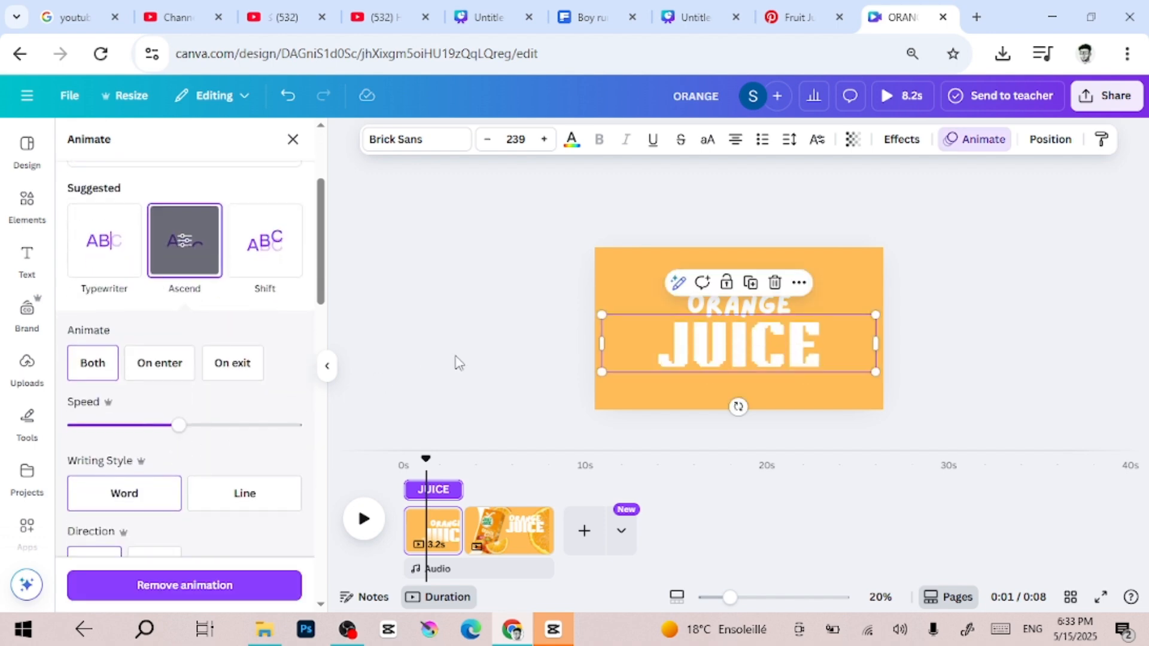
click(761, 308)
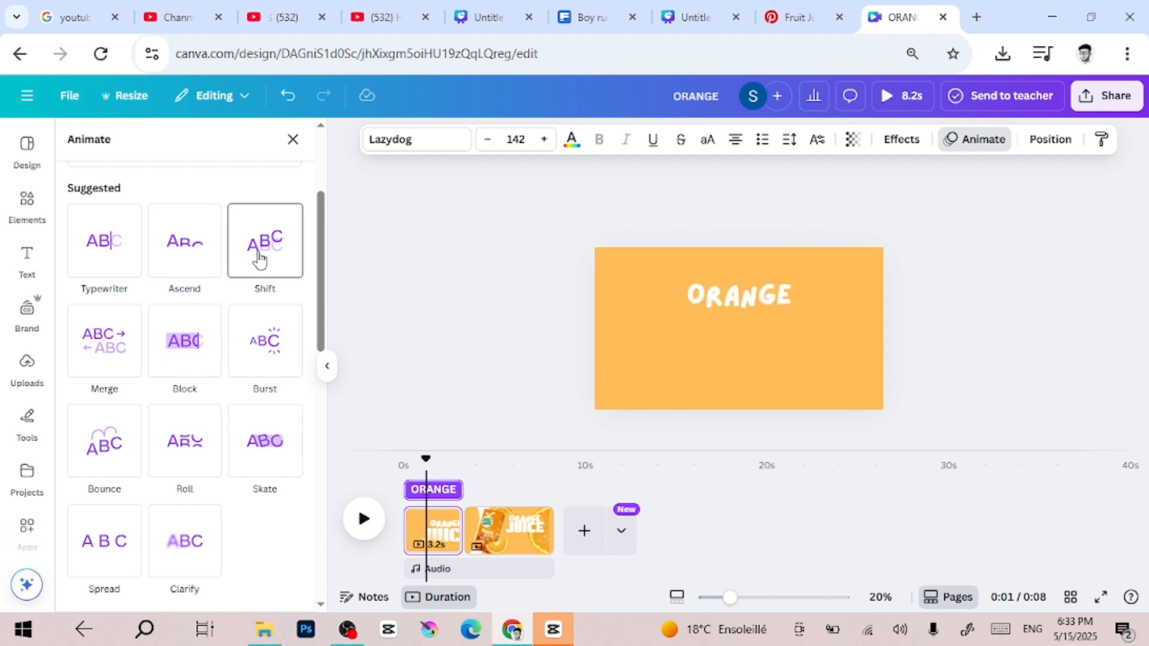
click(262, 353)
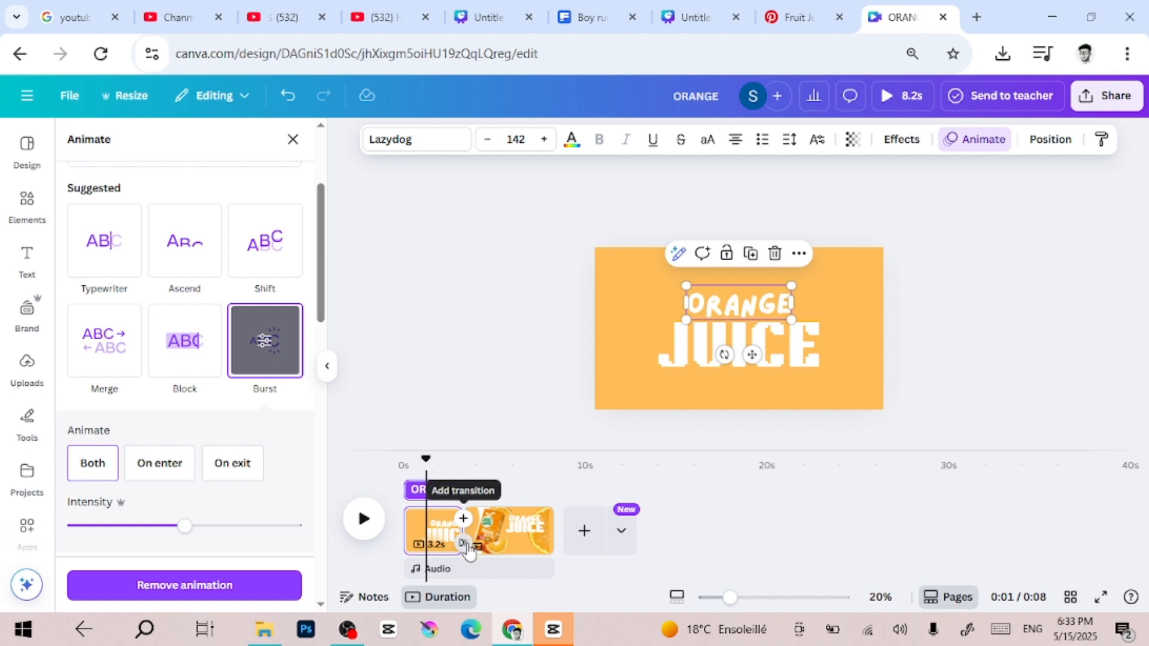
Add a Match & Move transition between the two pages and set its duration to 1.6 seconds
click(464, 544)
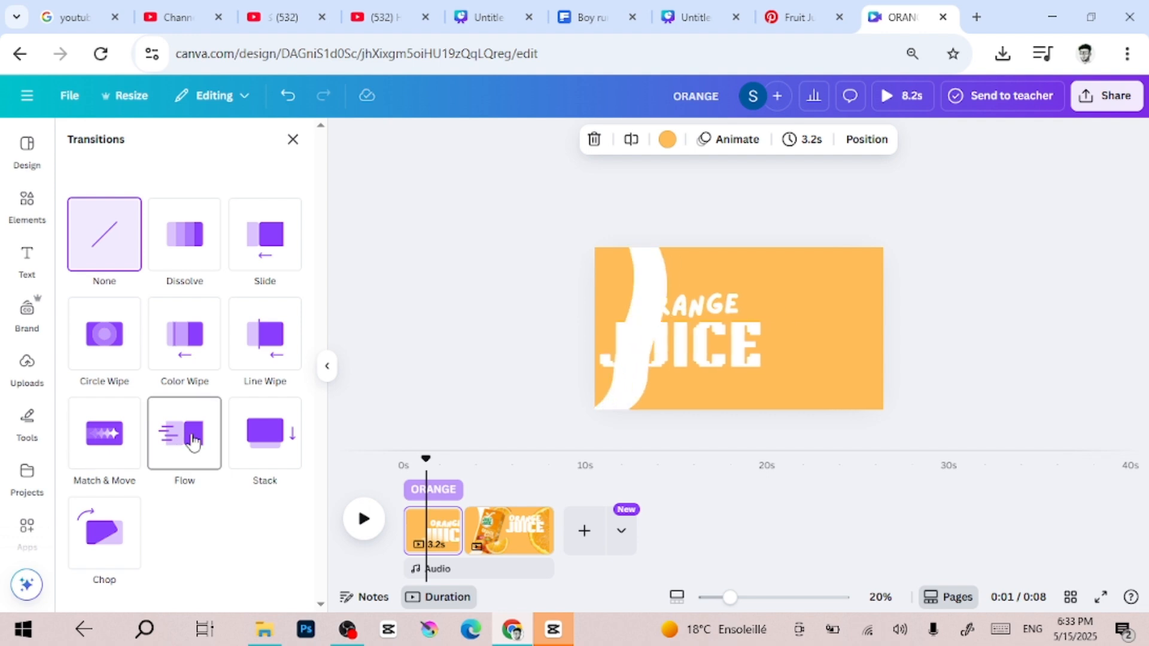
click(94, 454)
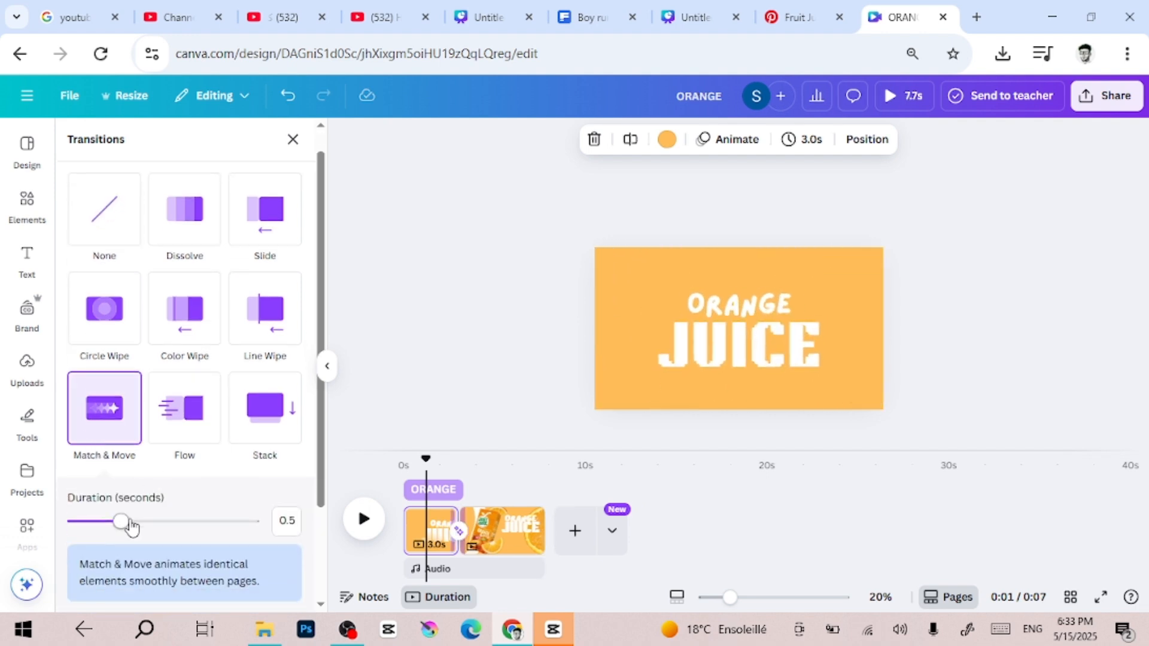
drag(121, 526, 248, 524)
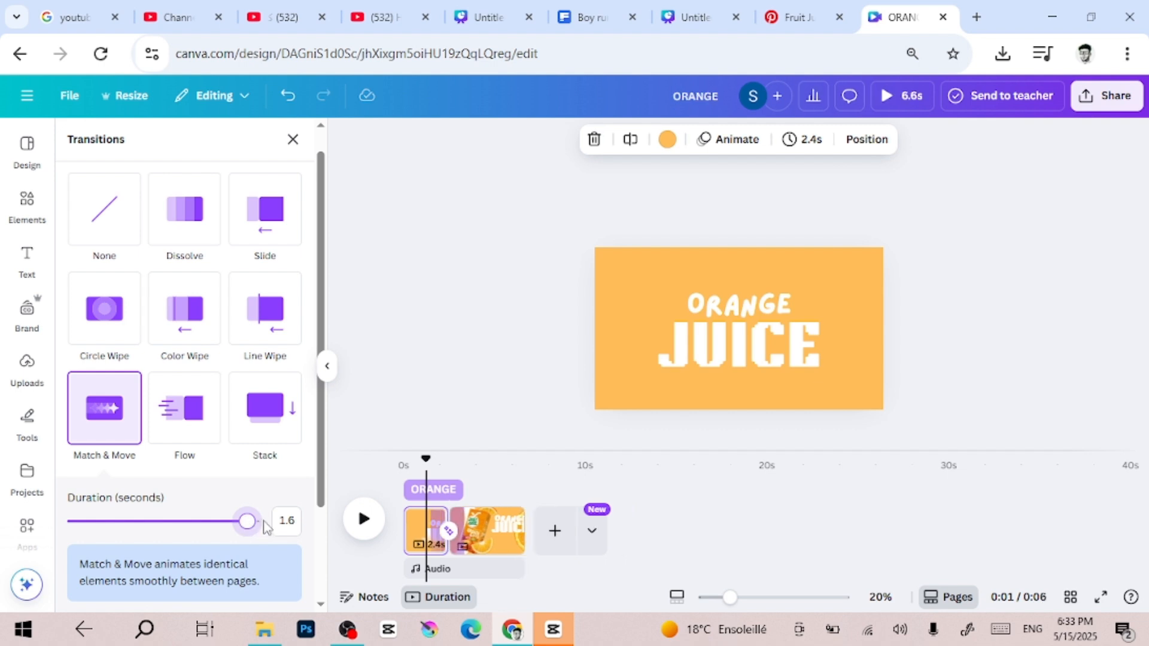
Preview the page transition, then return the playhead to the start and play the video again
click(361, 522)
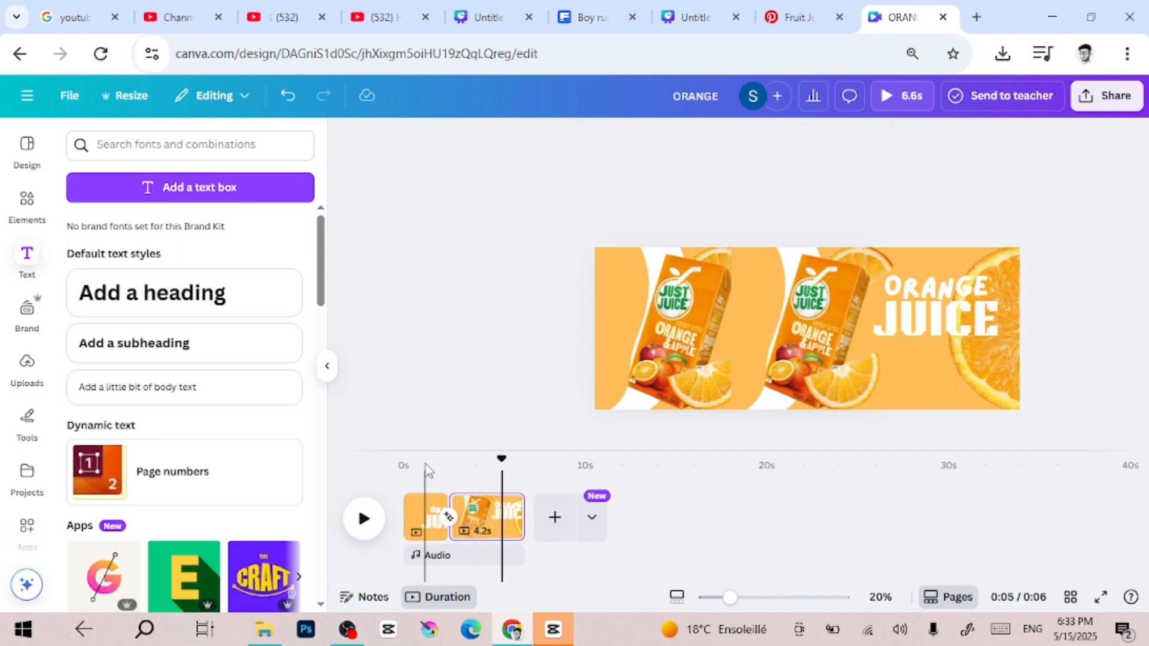
click(425, 464)
drag(427, 464, 390, 462)
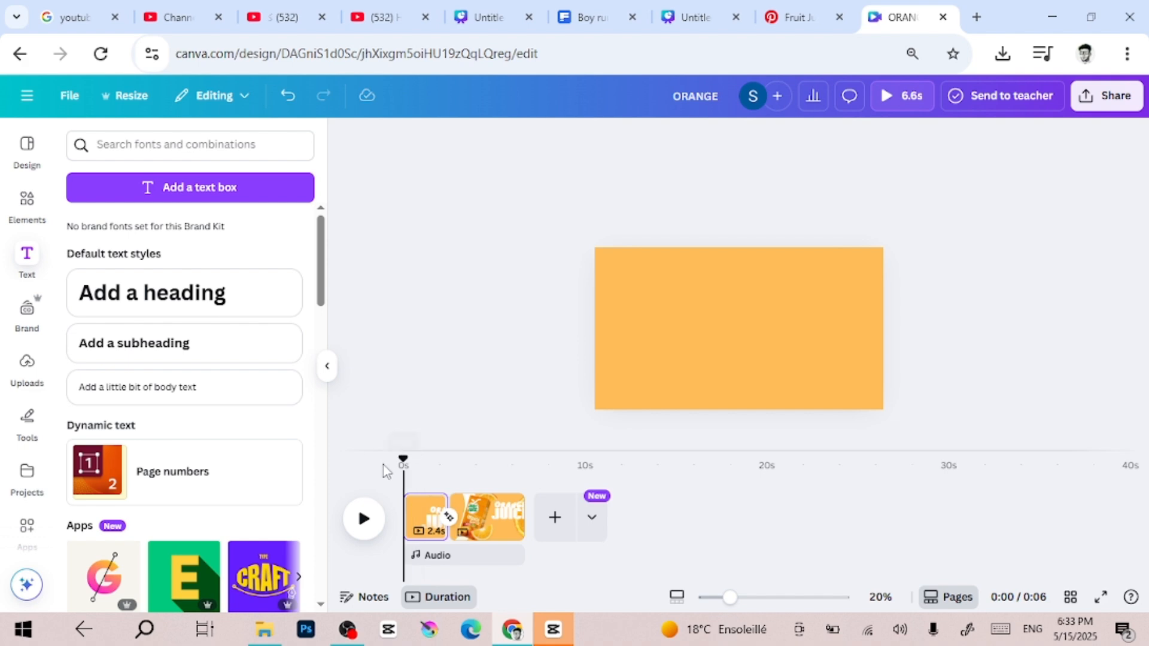
key(space)
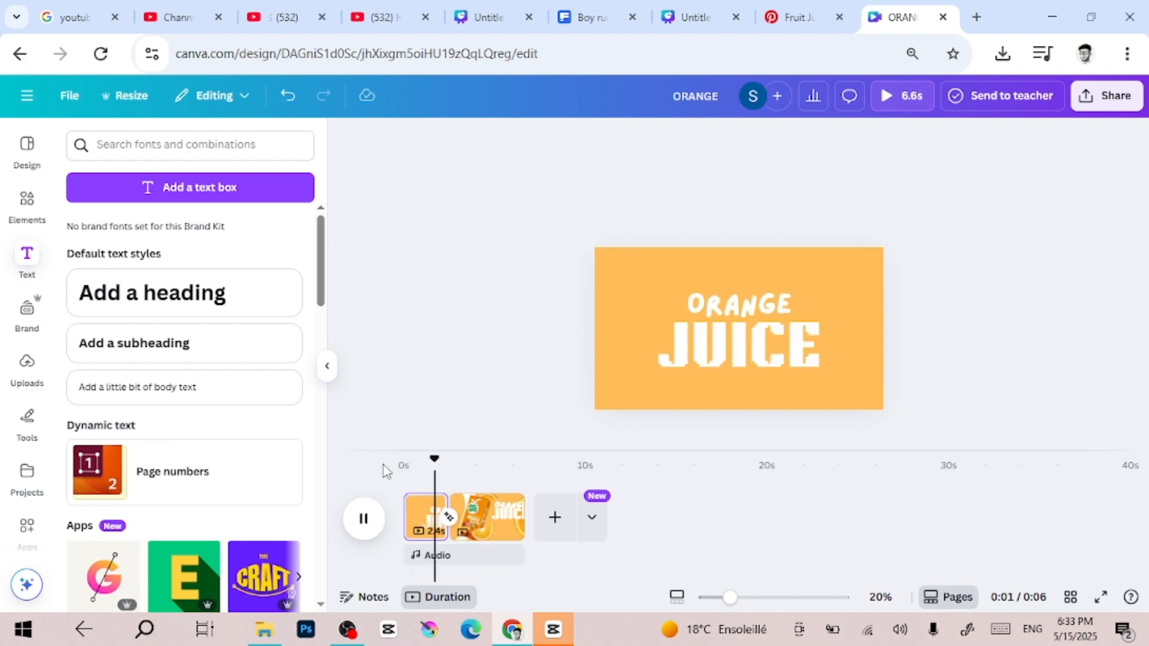